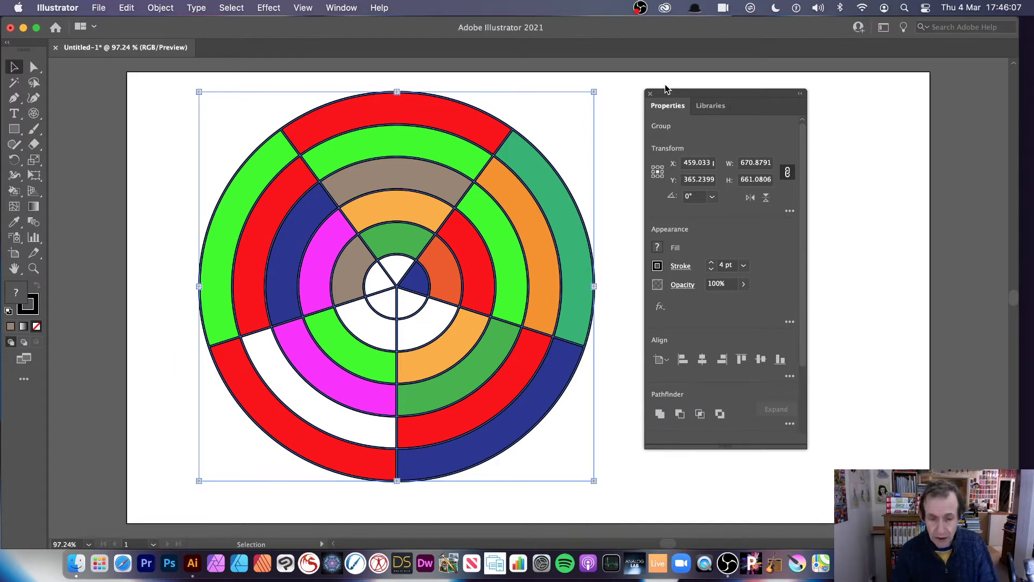
# Step: Delete the multicoloured polar grid and draw a new one about 522 by 520 px with 5 concentric and 5 radial dividers
pyautogui.press('Delete')
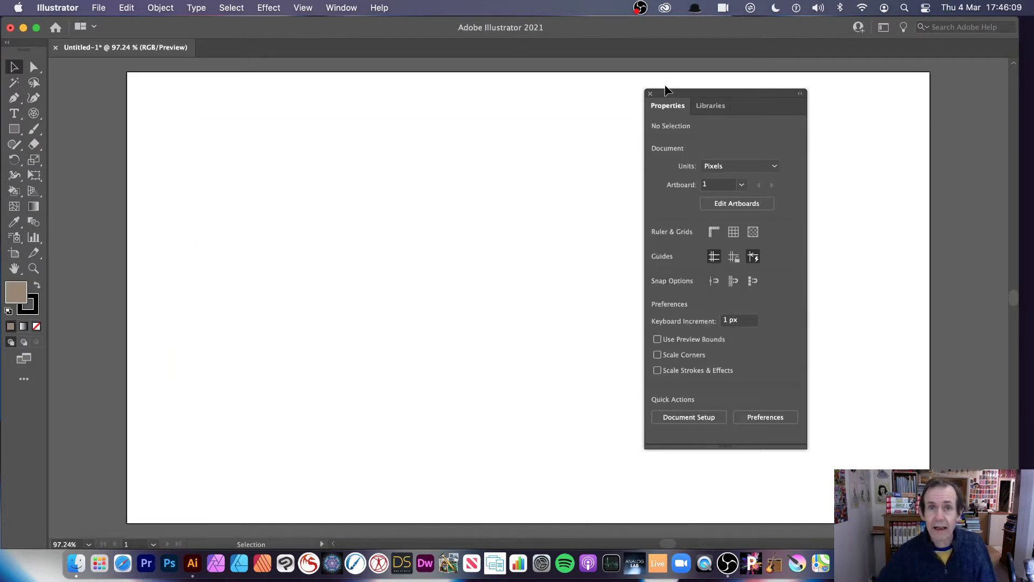
pyautogui.click(33, 114)
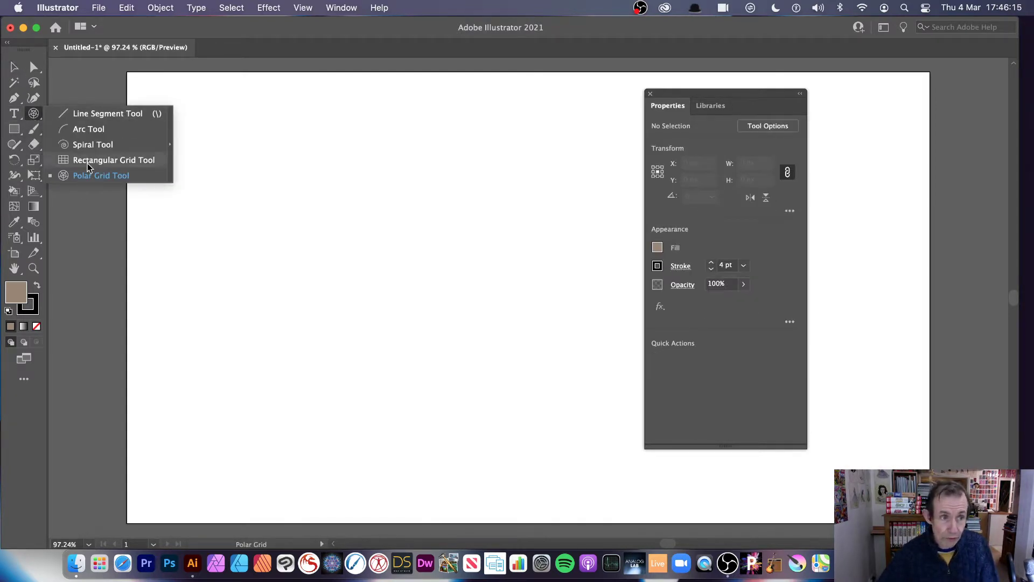
pyautogui.click(111, 180)
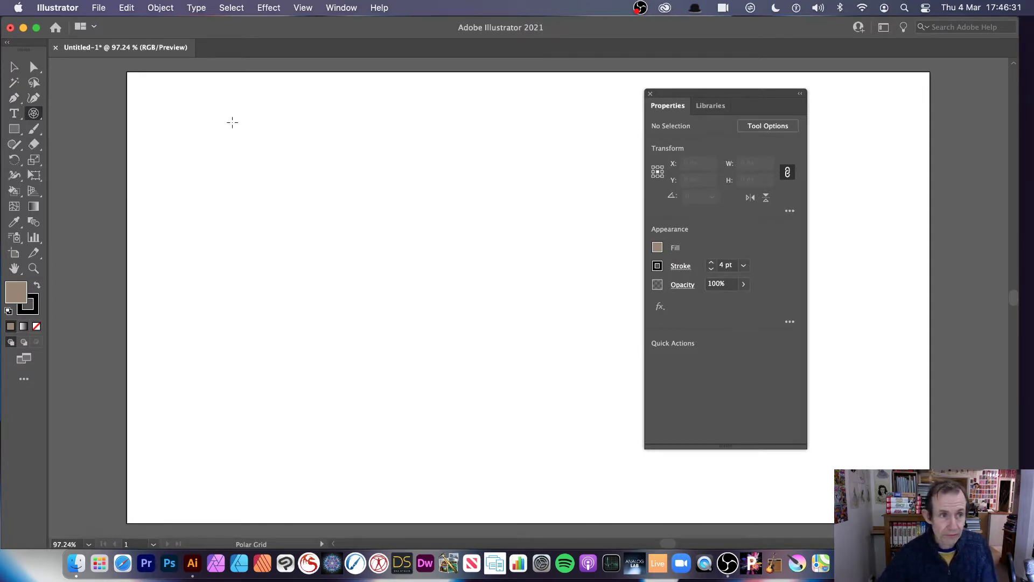
pyautogui.doubleClick(34, 114)
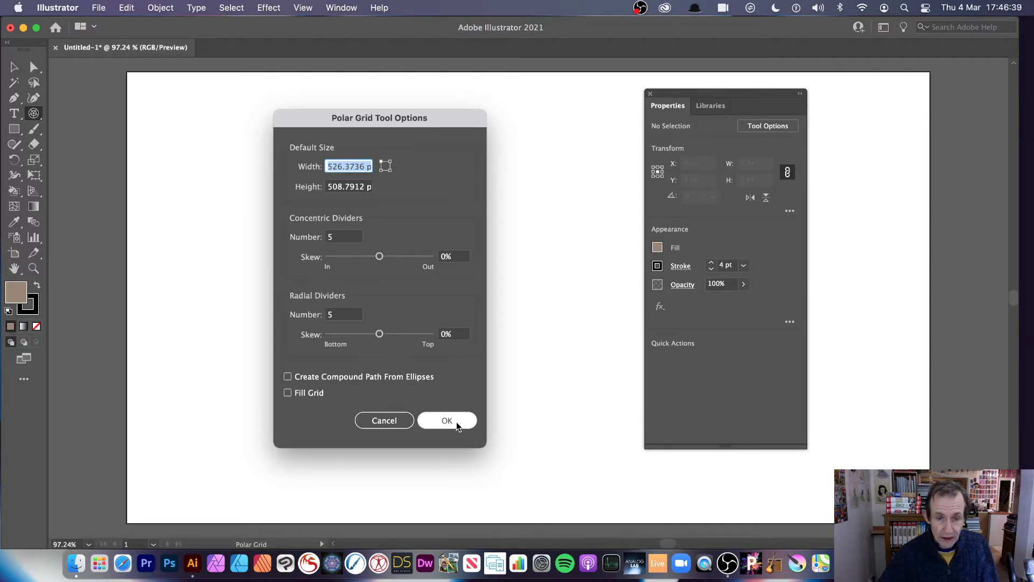
pyautogui.click(389, 419)
pyautogui.moveTo(252, 139)
pyautogui.mouseDown()
pyautogui.moveTo(365, 235)
pyautogui.moveTo(563, 446)
pyautogui.mouseUp()
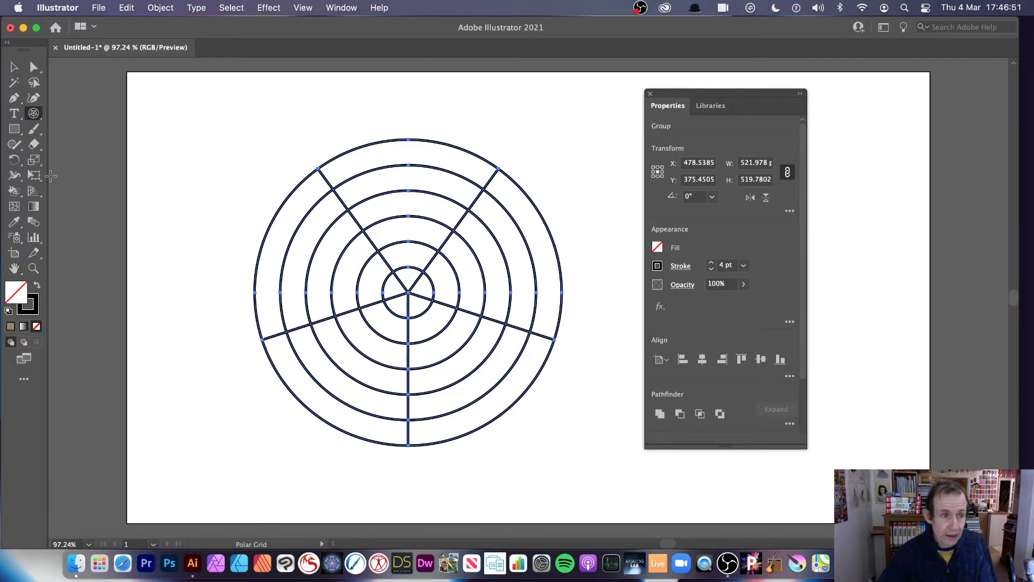
pyautogui.click(22, 190)
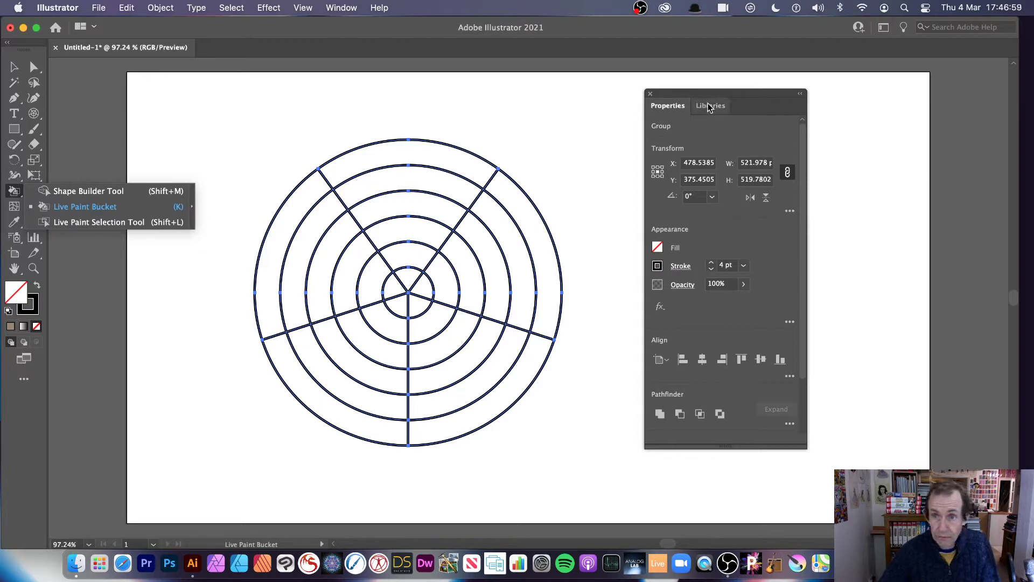
pyautogui.click(658, 247)
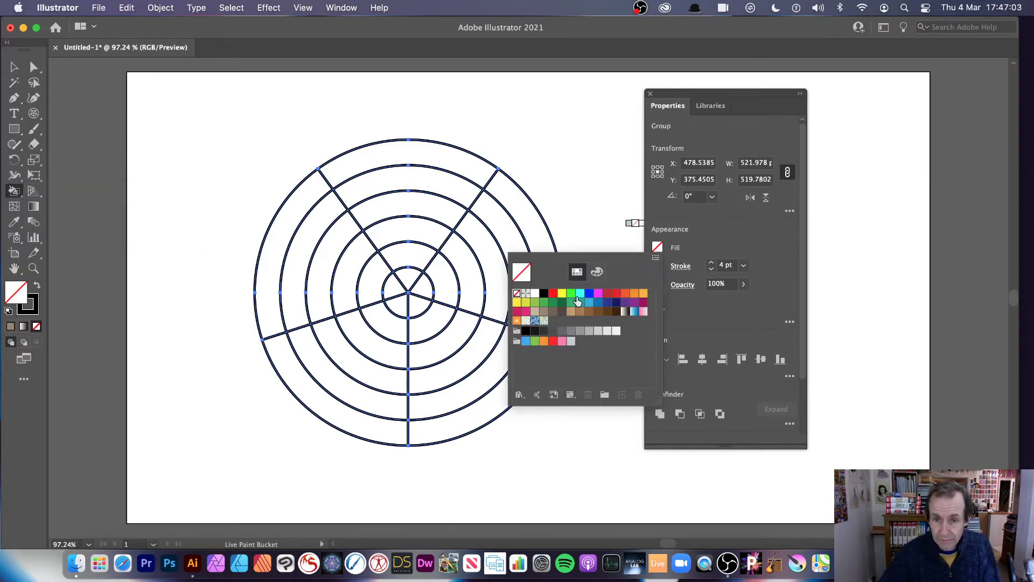
pyautogui.click(553, 294)
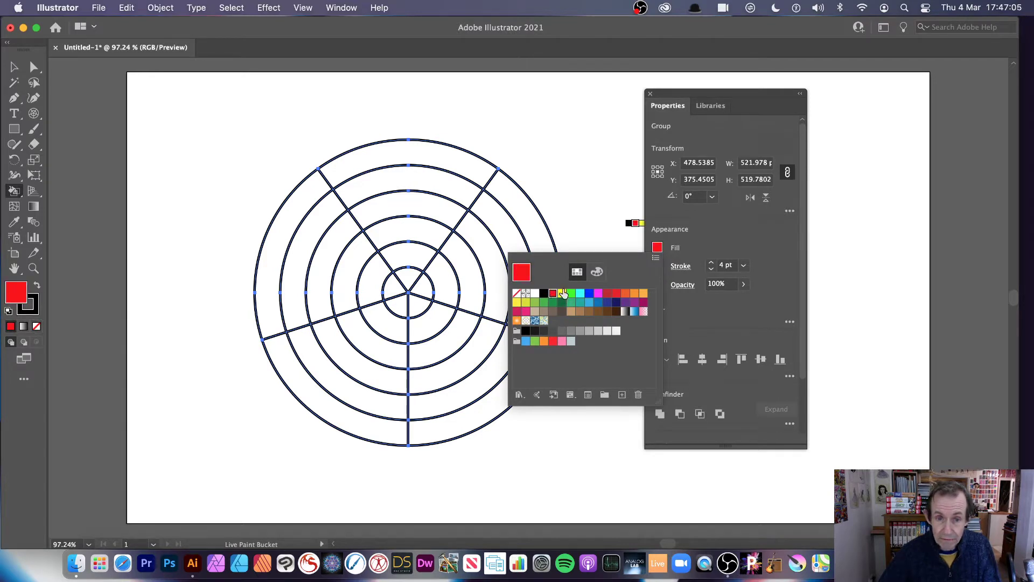
pyautogui.click(2, 68)
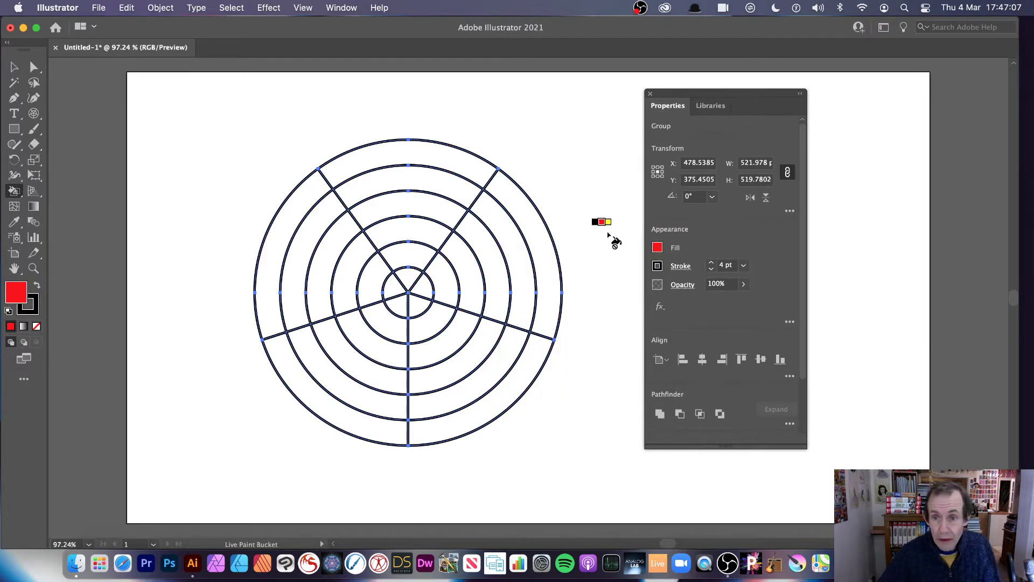
pyautogui.press('v')
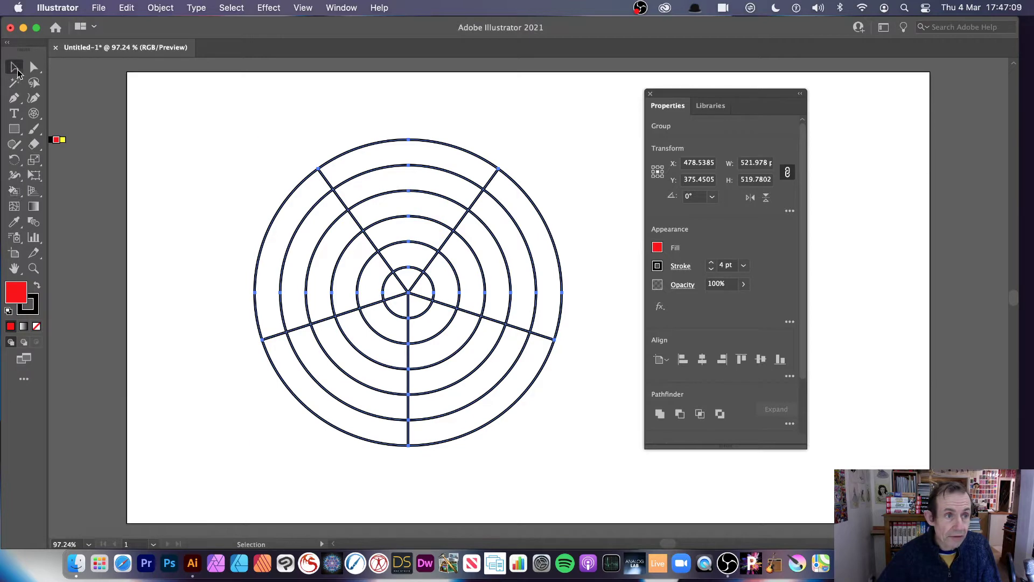
# Step: Fill the whole polar grid with red and shift it slightly down and to the right on the artboard
pyautogui.moveTo(454, 146); pyautogui.dragTo(461, 151)
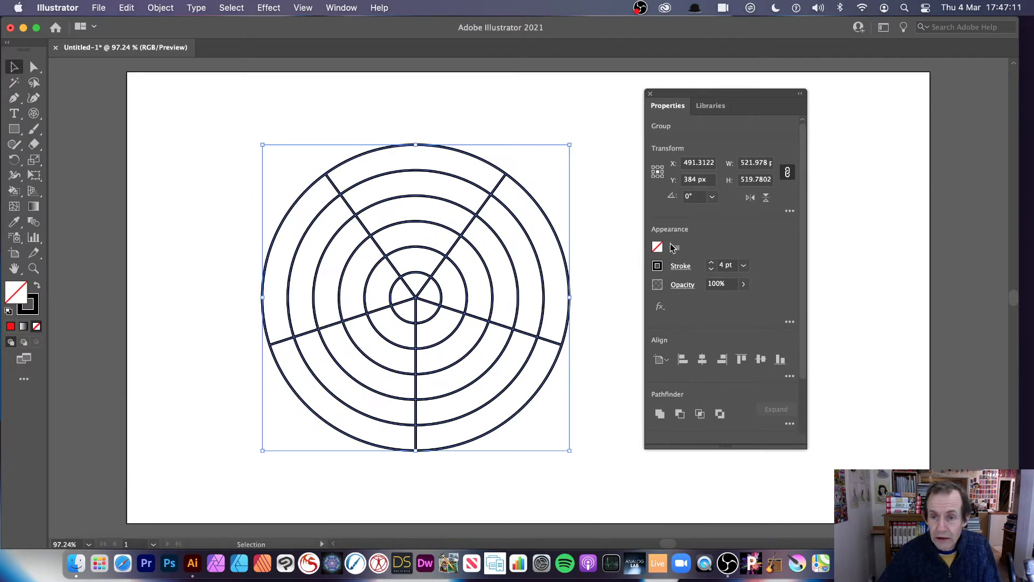
pyautogui.click(657, 247)
pyautogui.click(553, 292)
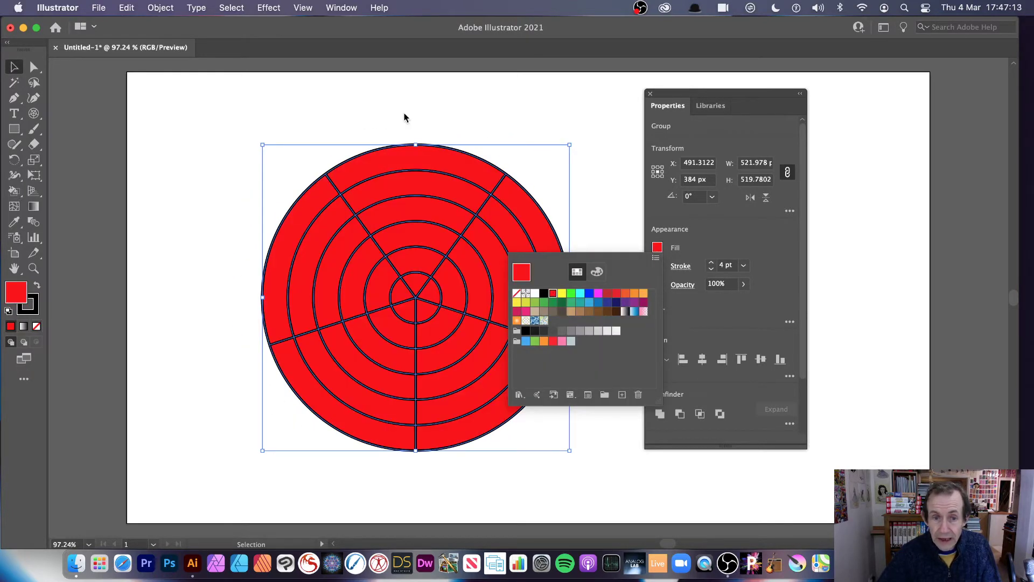
pyautogui.click(483, 121)
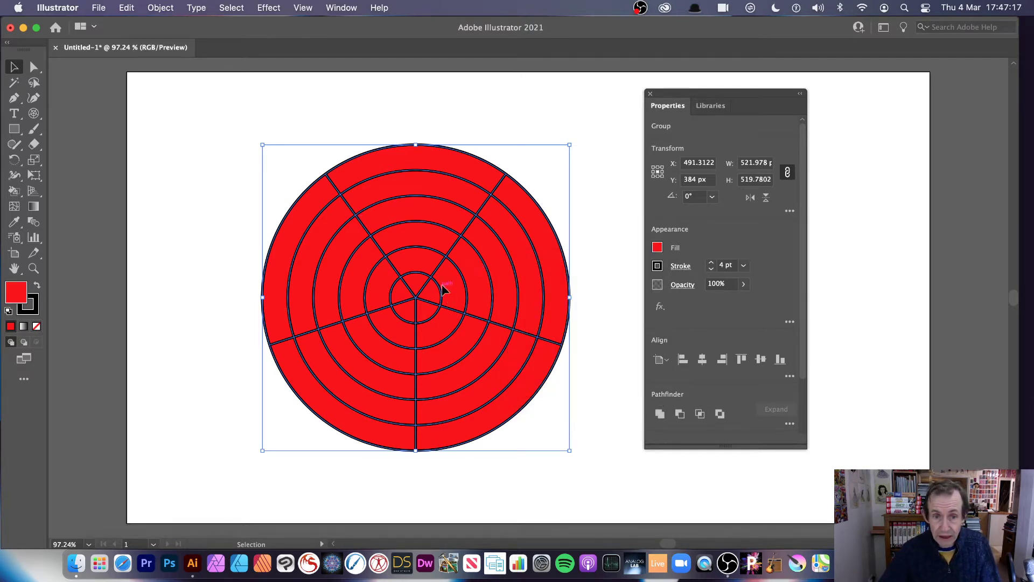
pyautogui.moveTo(440, 290); pyautogui.dragTo(446, 291)
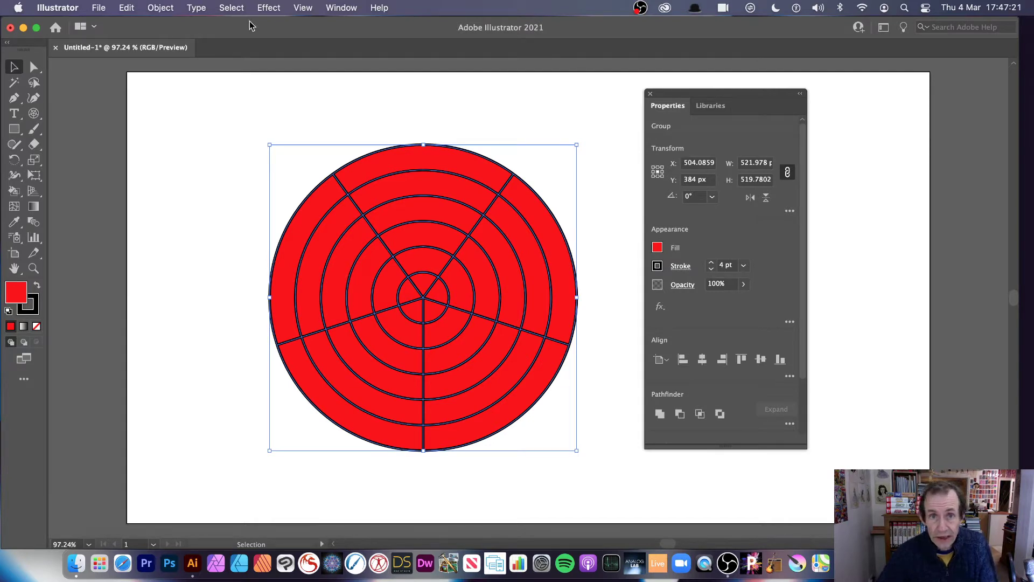
# Step: Try a Free Distort effect that pulls the grid's upper-left corner downward, and undo it
pyautogui.click(272, 8)
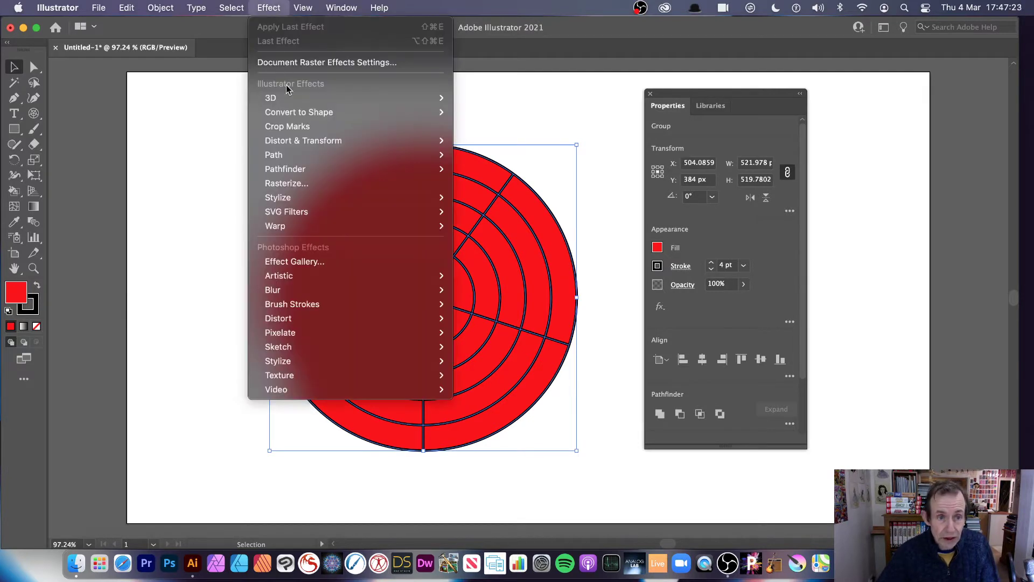
pyautogui.moveTo(359, 147)
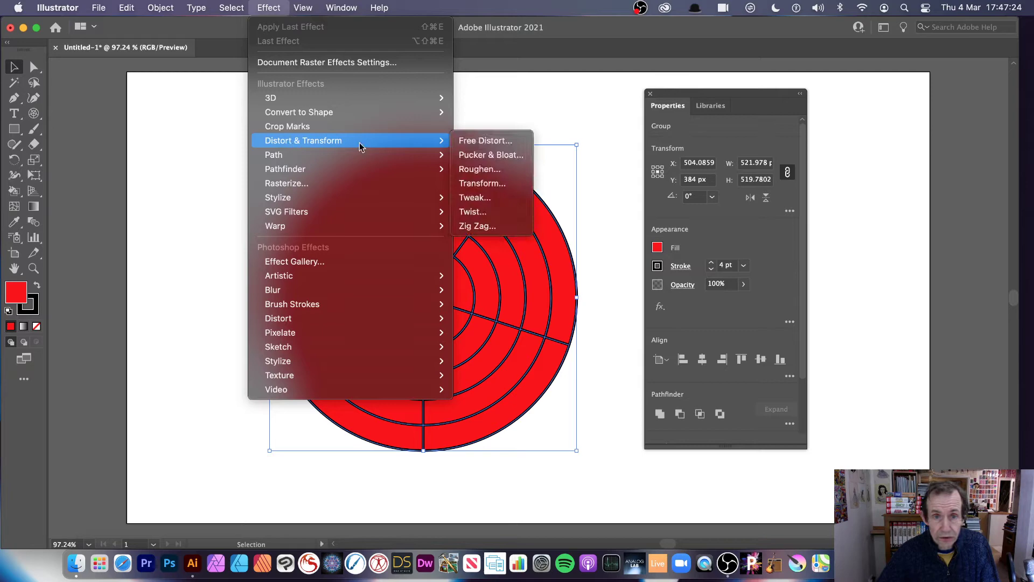
pyautogui.click(514, 142)
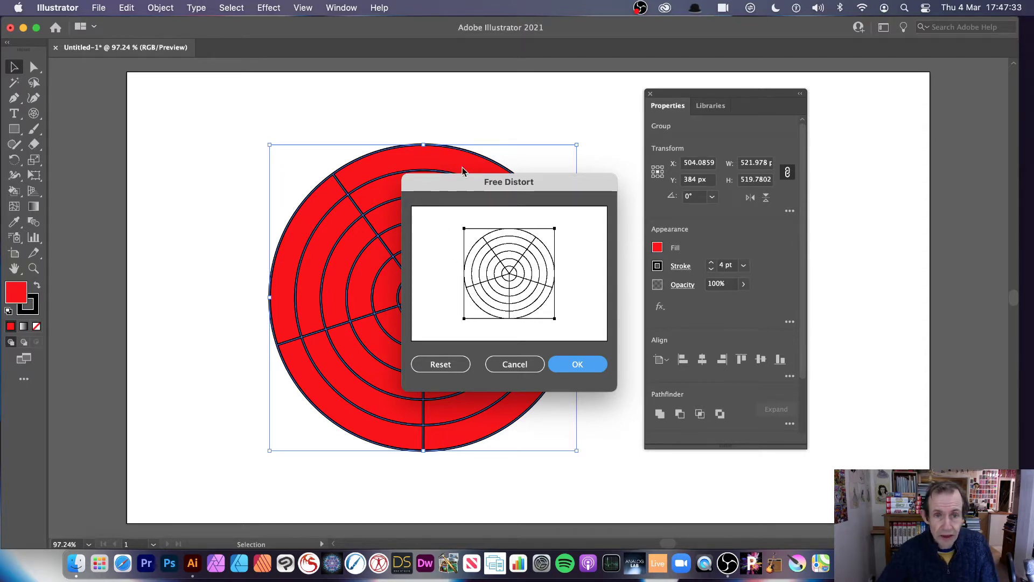
pyautogui.moveTo(465, 229); pyautogui.dragTo(474, 272)
pyautogui.click(570, 362)
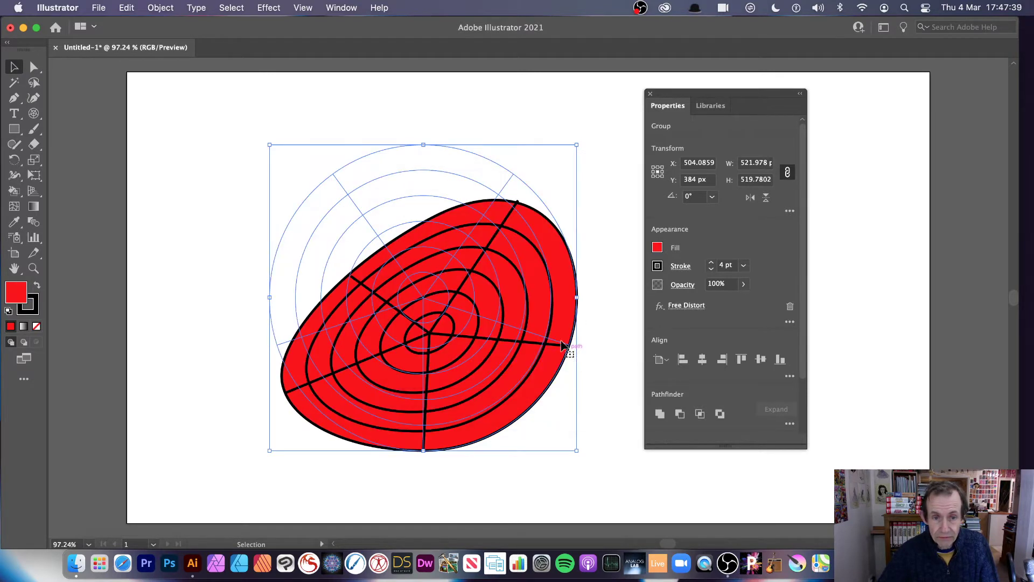
pyautogui.press('super+z')
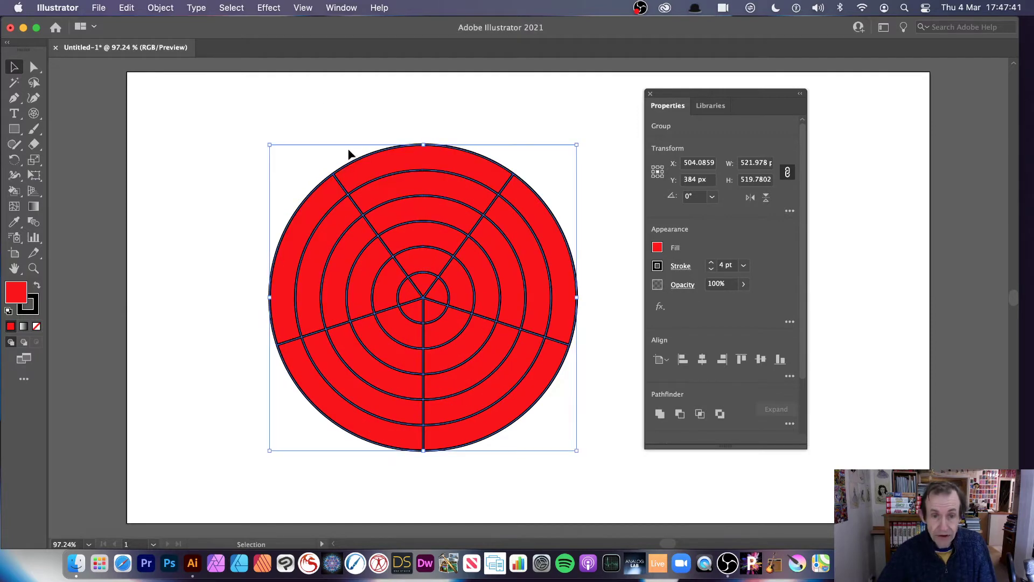
# Step: Create a radial repeat of the red polar grid and enlarge its radius to about 518 px
pyautogui.click(164, 10)
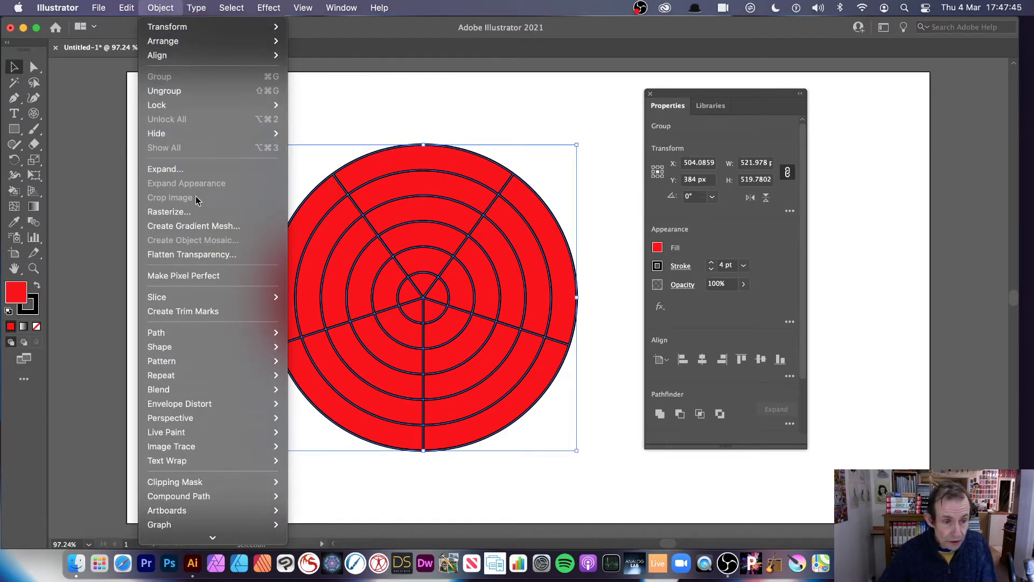
pyautogui.moveTo(192, 449)
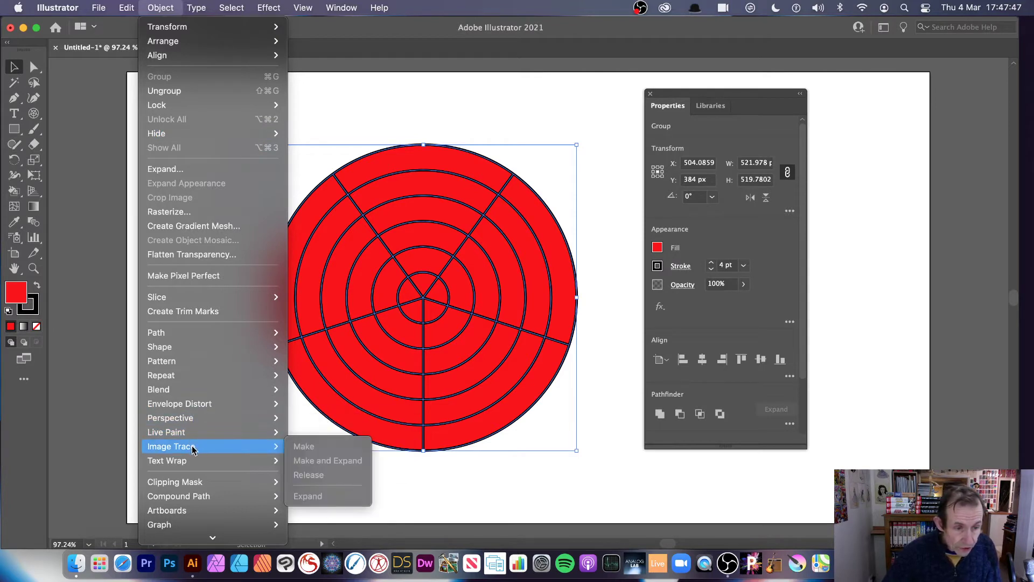
pyautogui.moveTo(242, 404)
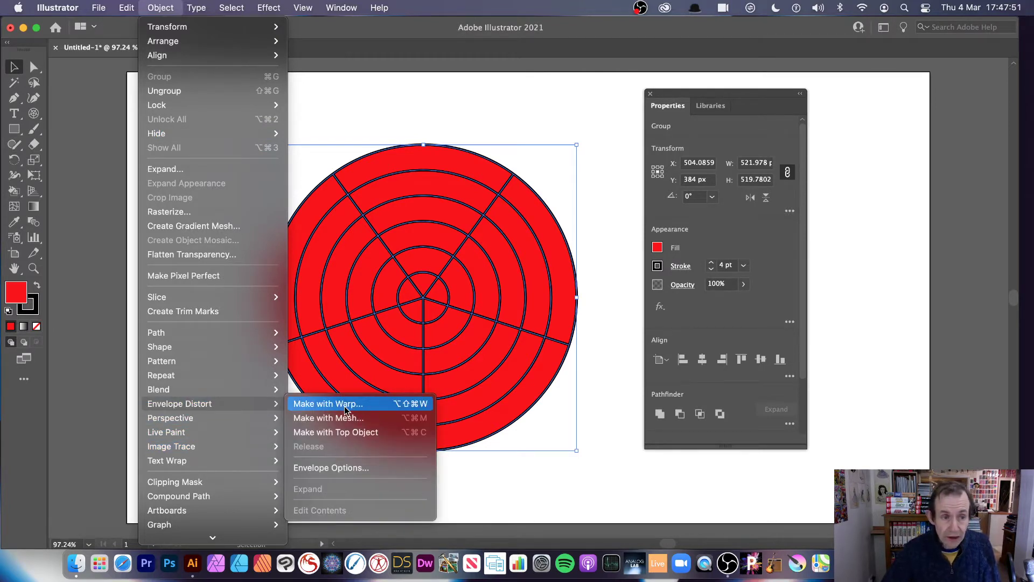
pyautogui.moveTo(241, 374)
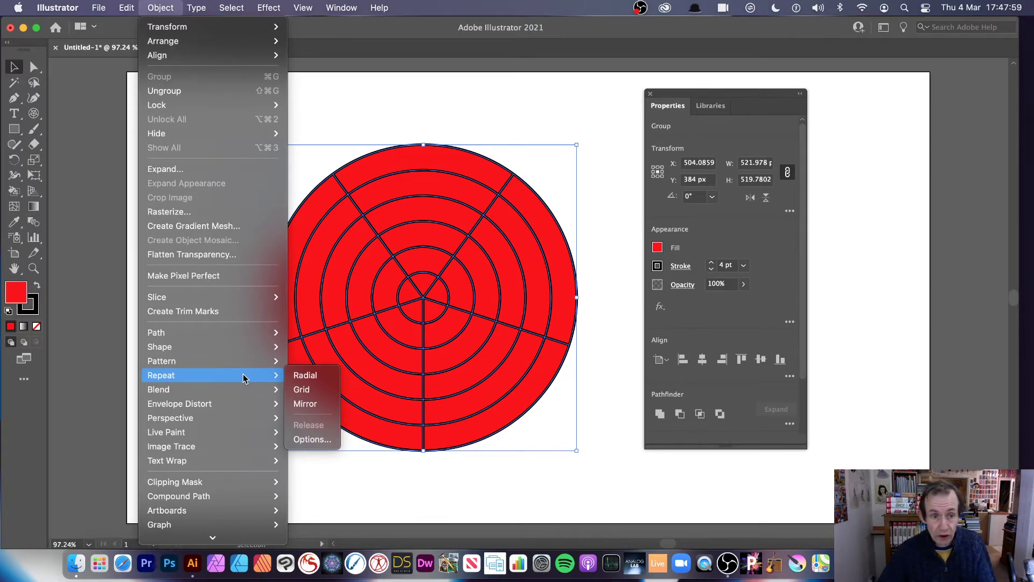
pyautogui.click(323, 381)
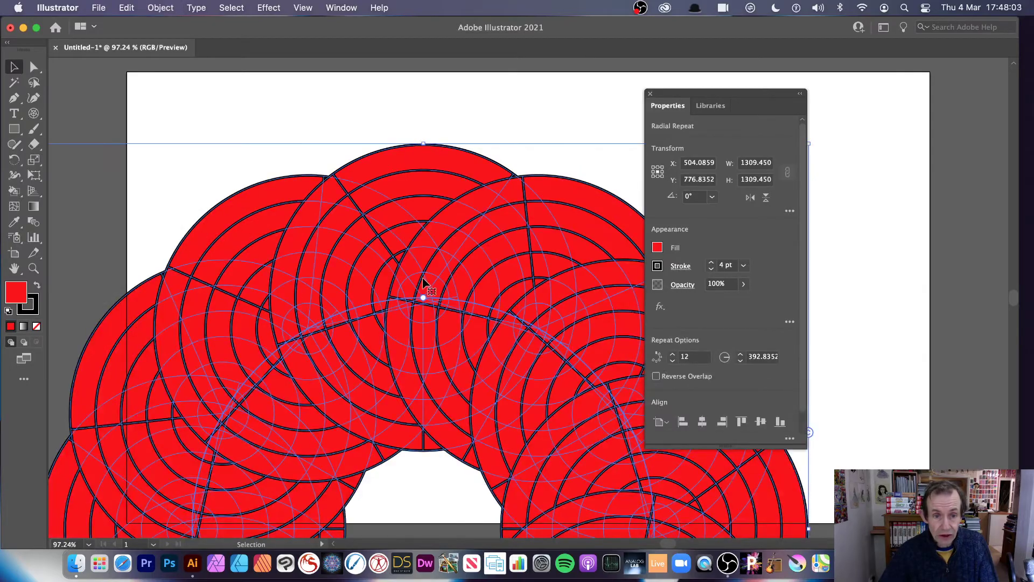
pyautogui.moveTo(422, 296); pyautogui.dragTo(486, 231)
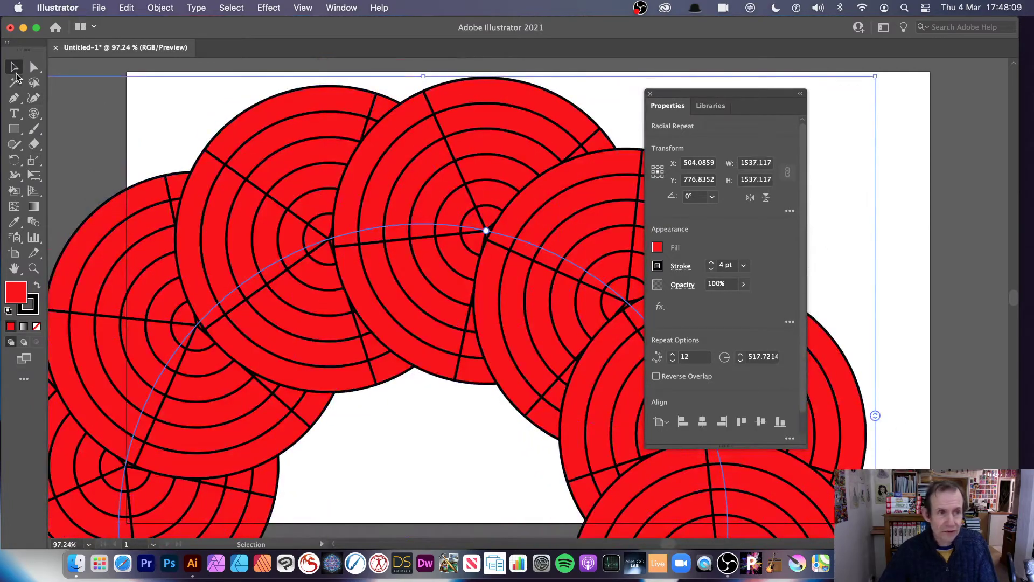
# Step: Scale the radial repeat down to about 711 px square and position the complete ring within the artboard
pyautogui.moveTo(107, 282); pyautogui.dragTo(264, 299)
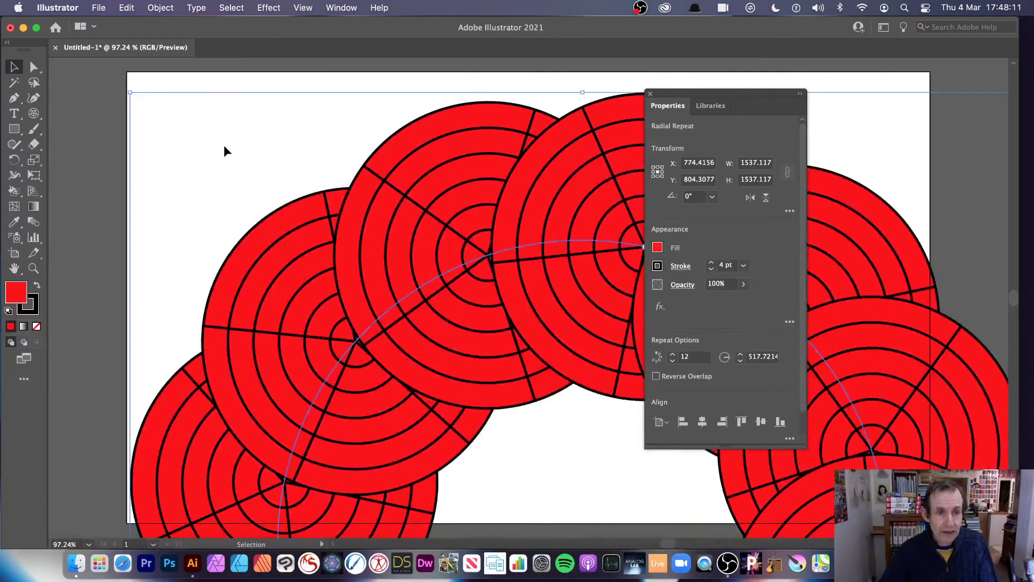
pyautogui.moveTo(131, 93); pyautogui.dragTo(349, 311)
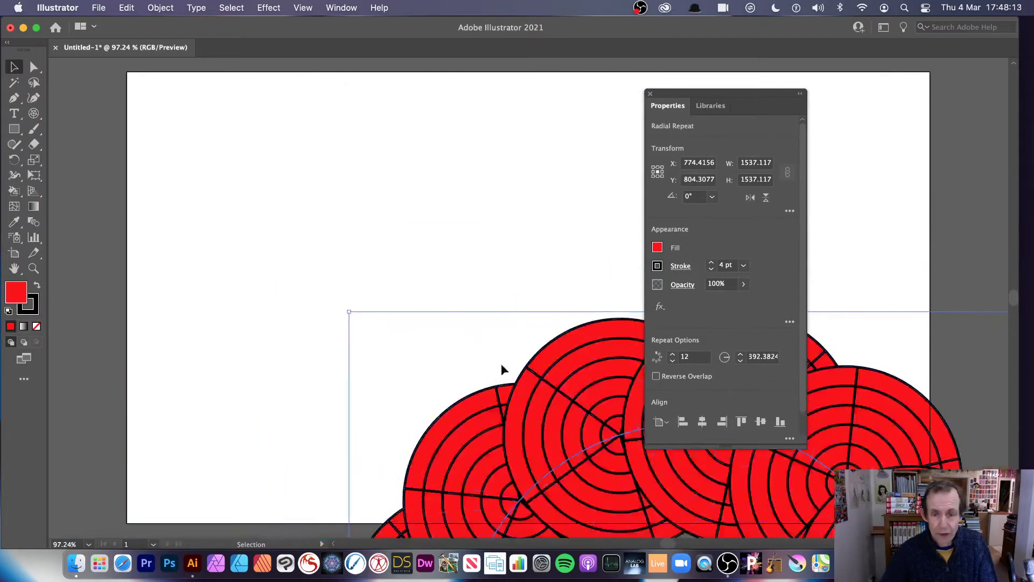
pyautogui.moveTo(501, 369); pyautogui.dragTo(301, 180)
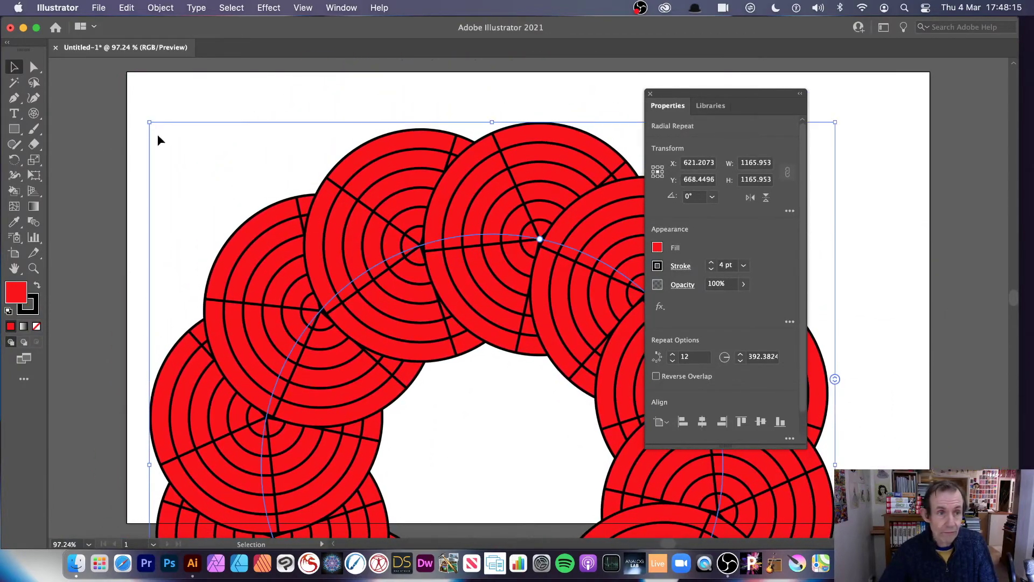
pyautogui.moveTo(151, 121); pyautogui.dragTo(363, 335)
pyautogui.moveTo(511, 388); pyautogui.dragTo(363, 189)
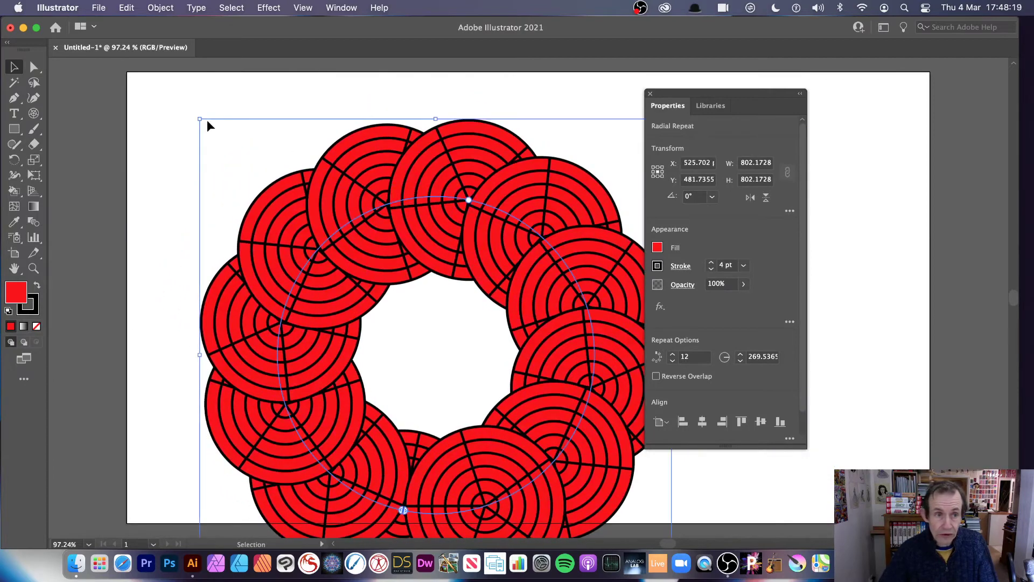
pyautogui.moveTo(200, 119); pyautogui.dragTo(250, 172)
pyautogui.moveTo(358, 254); pyautogui.dragTo(272, 174)
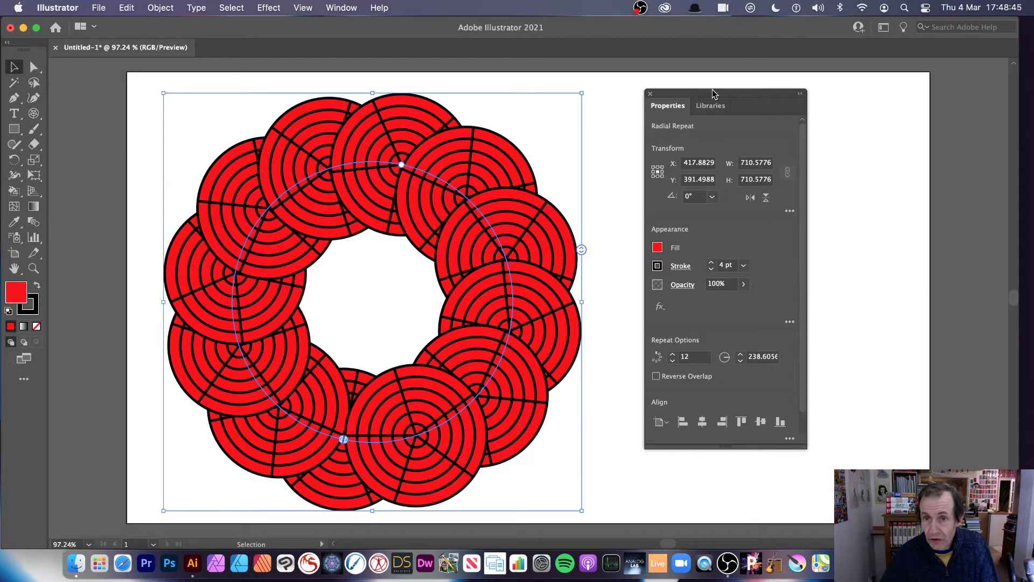
# Step: Add the radial repeat to the POLAR GRID ILLUSTRATOR library as a graphic and reduce its radius to about 115 px
pyautogui.click(715, 110)
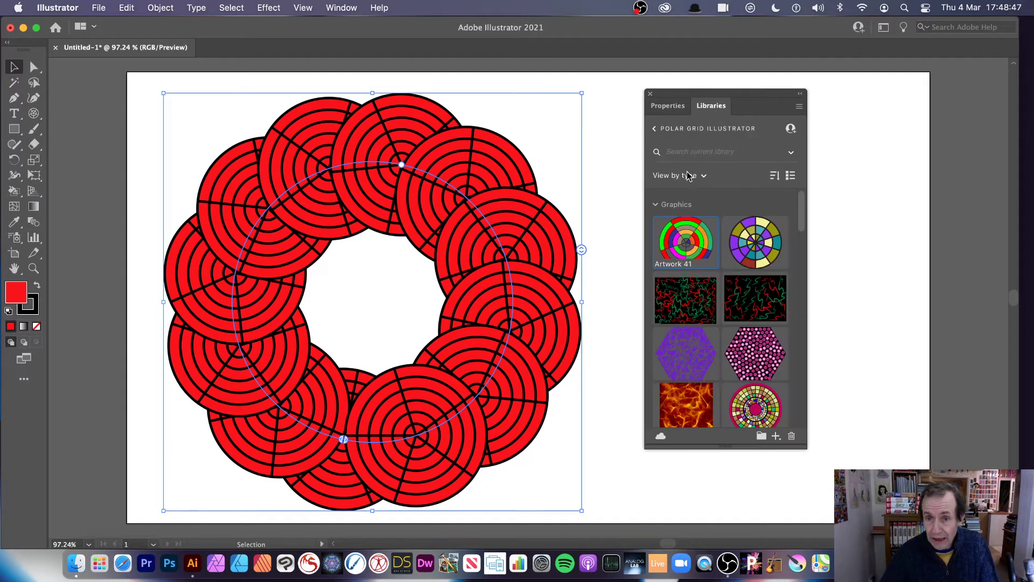
pyautogui.moveTo(803, 210)
pyautogui.mouseDown()
pyautogui.moveTo(810, 373)
pyautogui.moveTo(802, 202)
pyautogui.mouseUp()
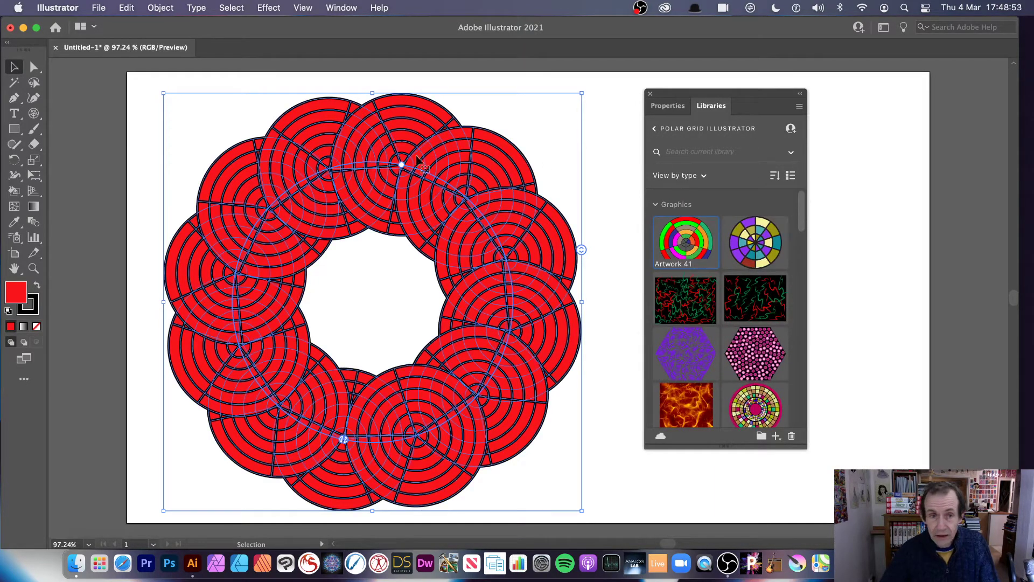
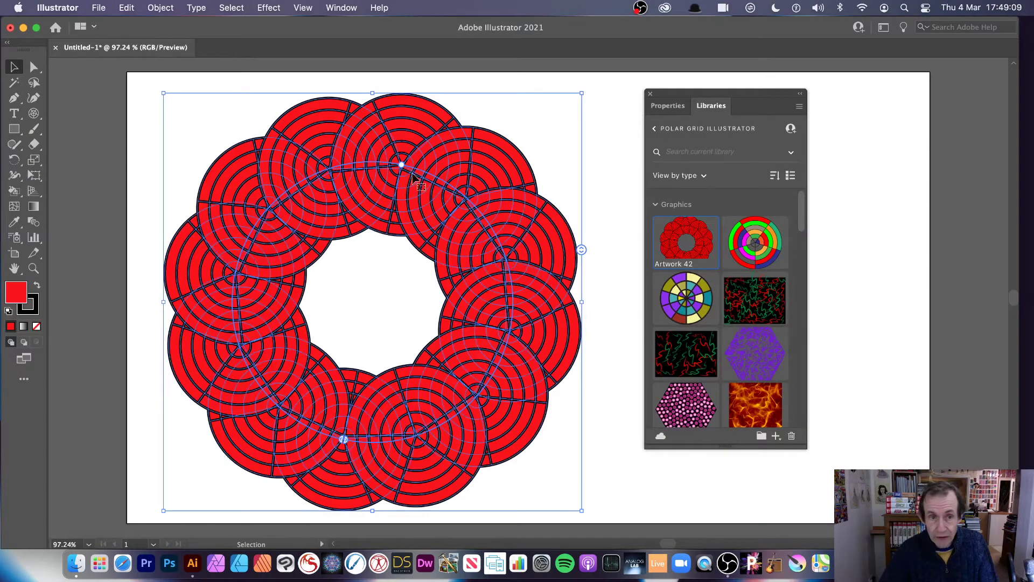
pyautogui.moveTo(401, 165)
pyautogui.mouseDown()
pyautogui.moveTo(402, 208)
pyautogui.moveTo(387, 236)
pyautogui.mouseUp()
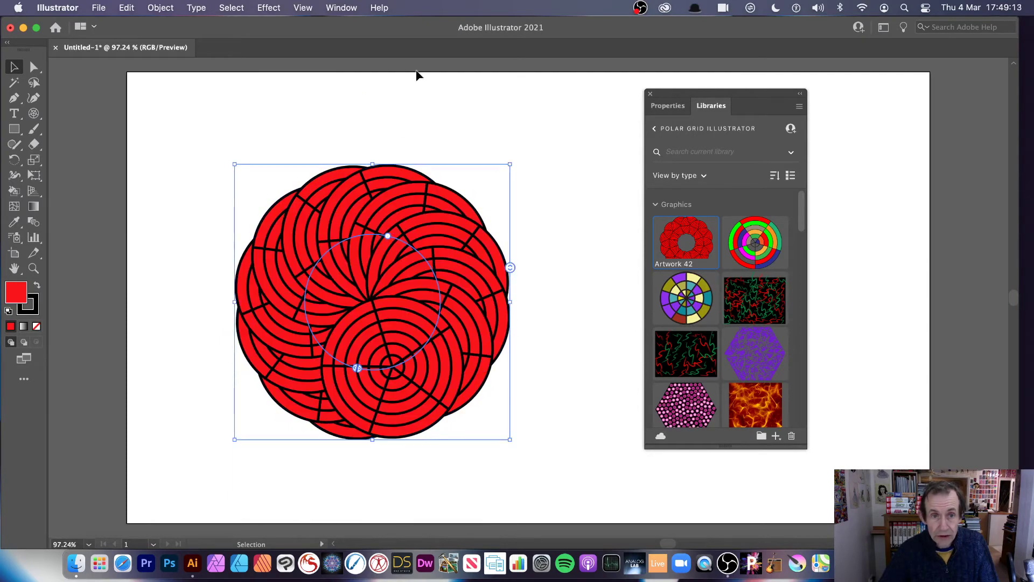
pyautogui.click(673, 110)
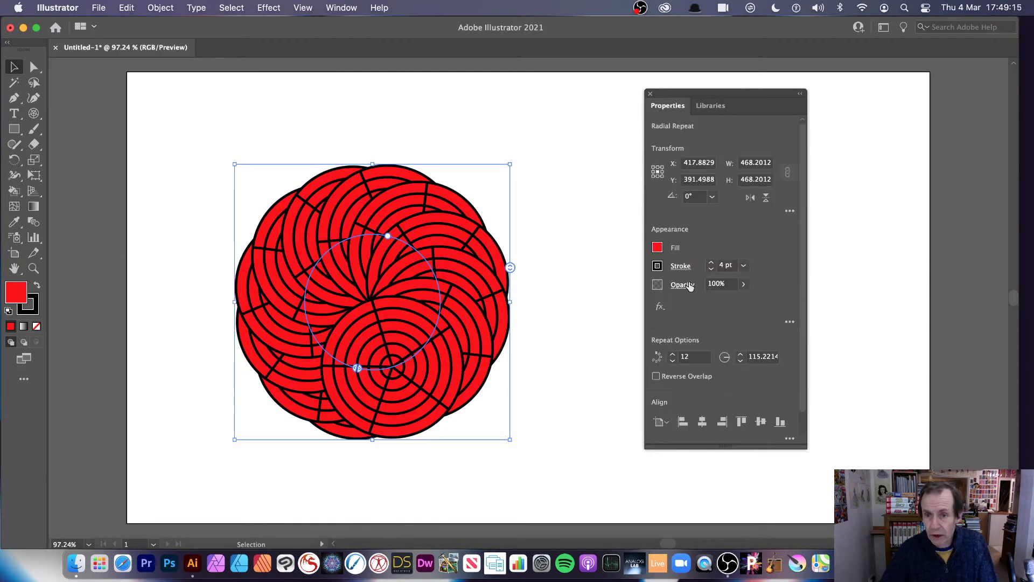
# Step: Change the radial repeat's fill colour from the swatches to bright green
pyautogui.click(658, 248)
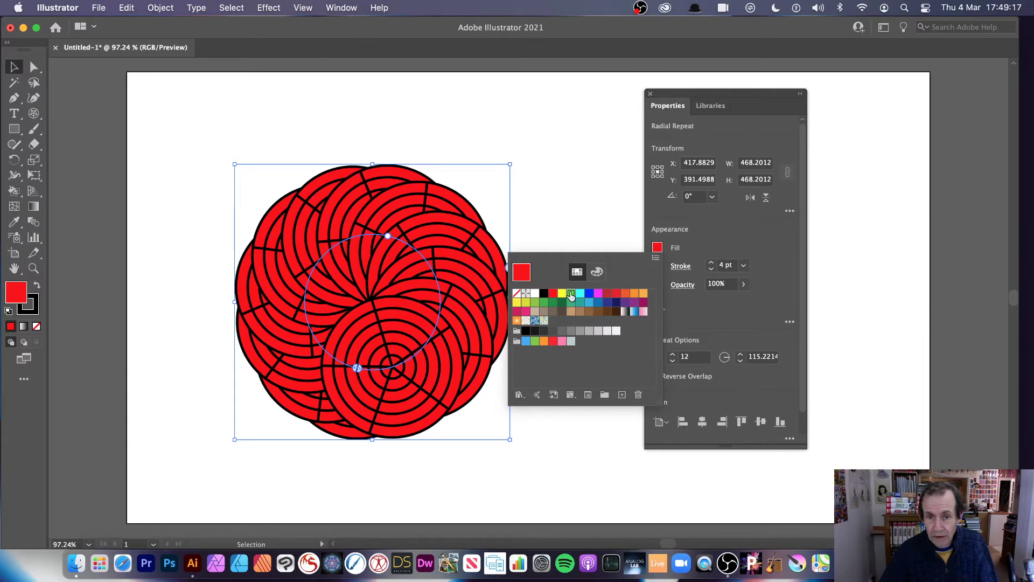
pyautogui.click(571, 293)
pyautogui.click(17, 68)
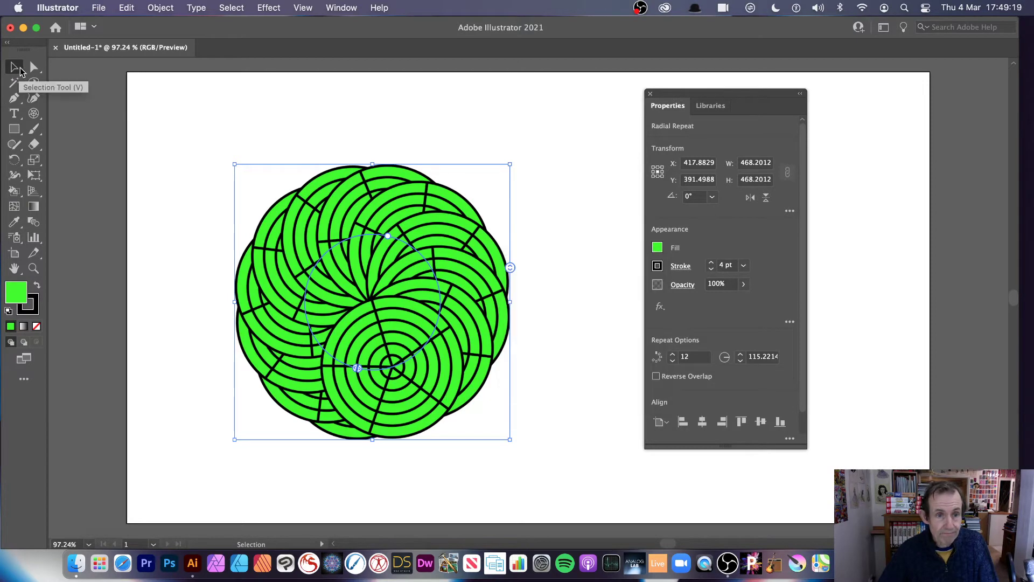
# Step: Squash the polar grid inside the radial repeat to about 232 × 135 px, and move the whole ring about 24 px upward
pyautogui.doubleClick(469, 281)
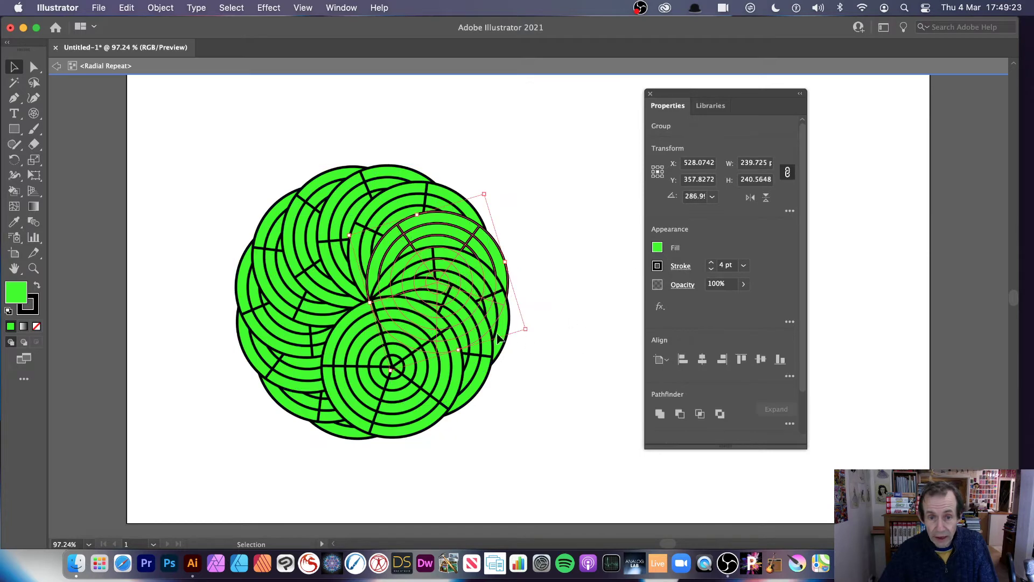
pyautogui.moveTo(458, 349); pyautogui.dragTo(435, 282)
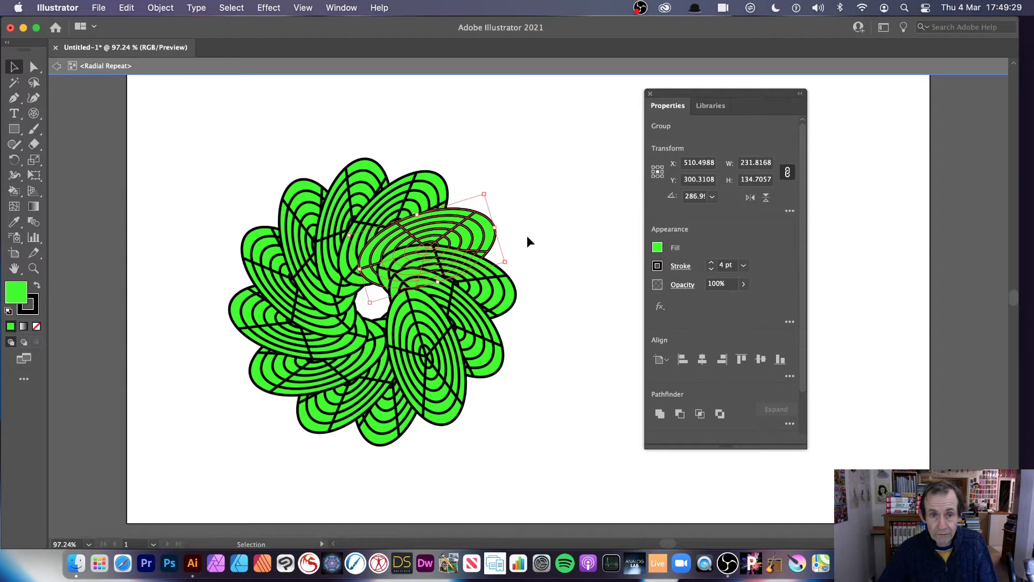
pyautogui.click(57, 67)
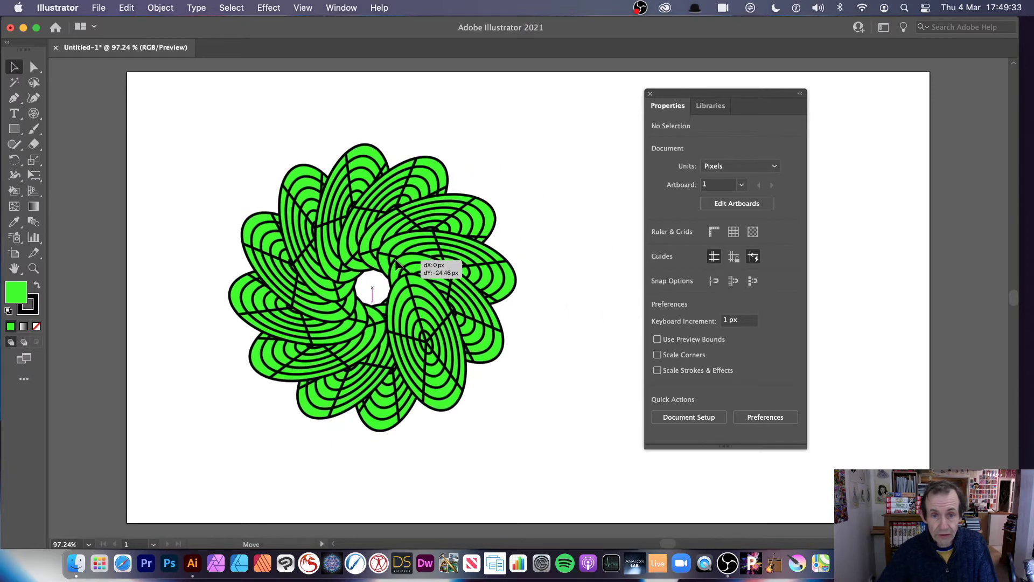
pyautogui.click(408, 281)
# Step: Add the green radial repeat to the POLAR GRID ILLUSTRATOR library as a graphic, and delete the selected artwork from the artboard
pyautogui.click(721, 107)
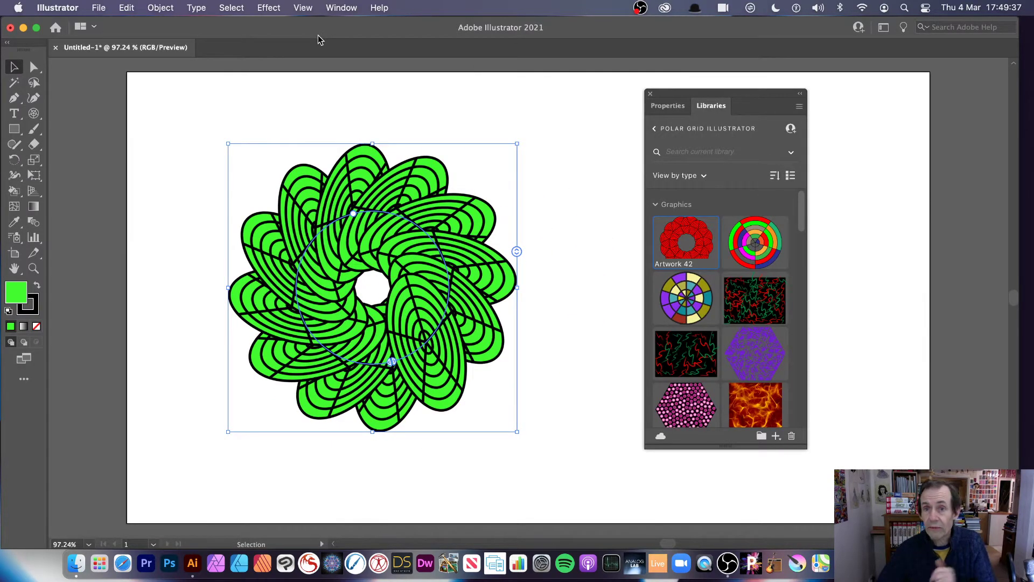
pyautogui.click(342, 7)
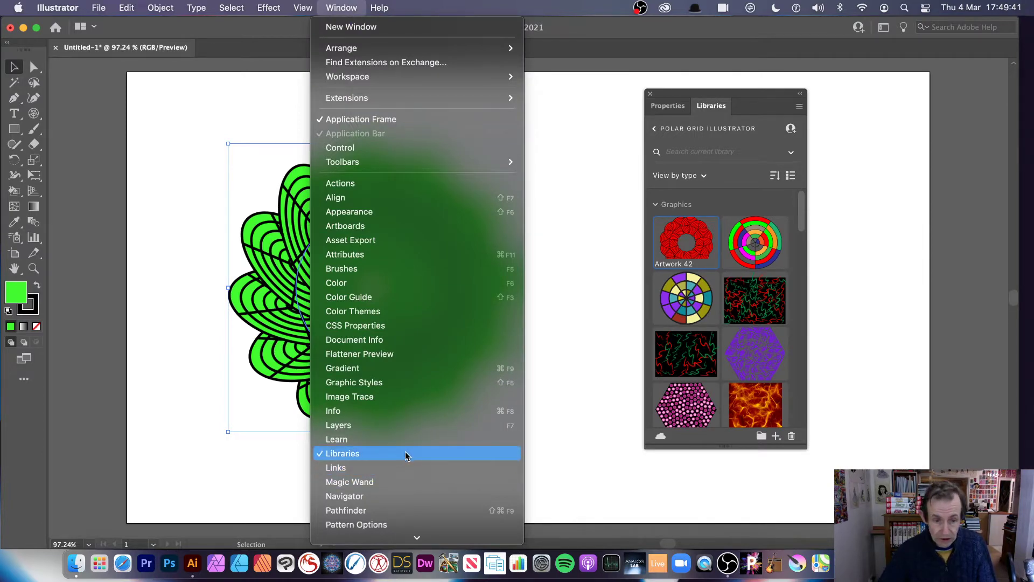
pyautogui.moveTo(416, 536)
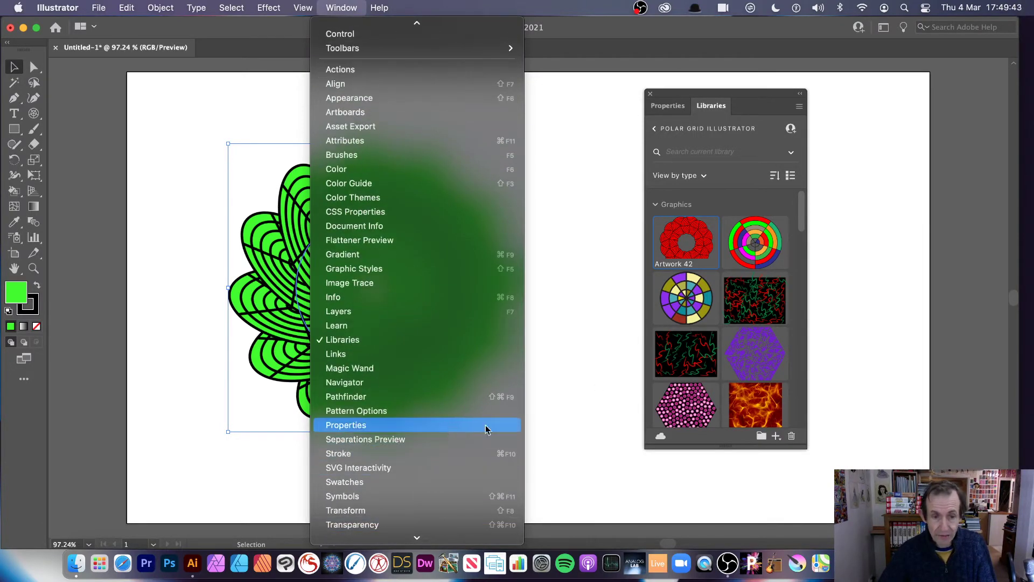
pyautogui.click(601, 351)
pyautogui.moveTo(388, 258); pyautogui.dragTo(677, 219)
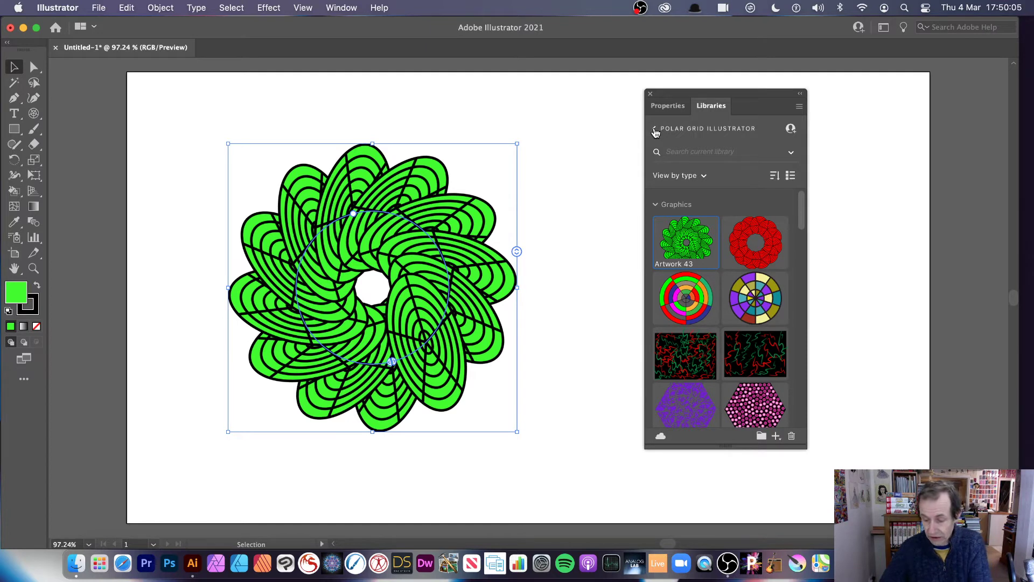
pyautogui.press('Delete')
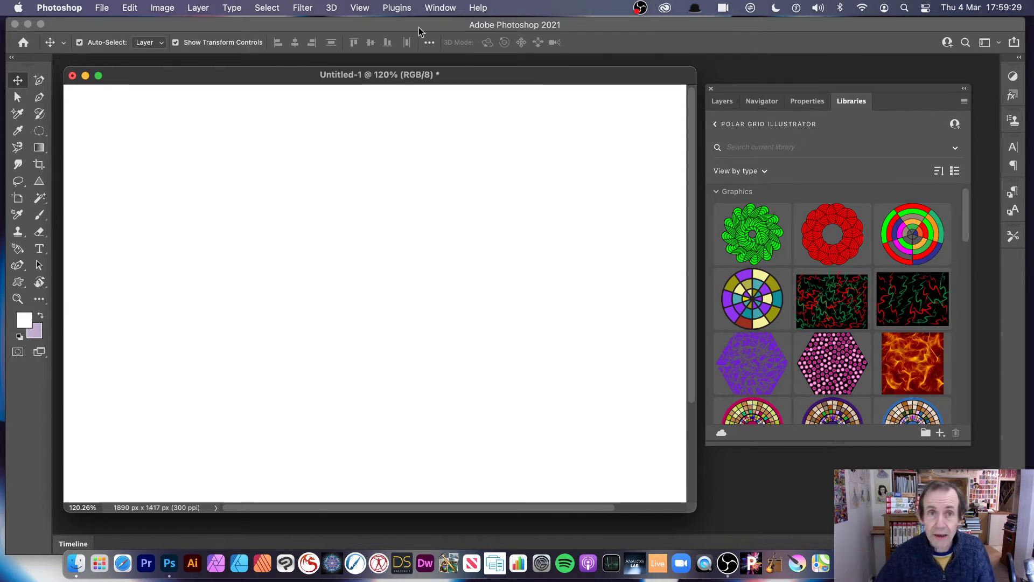
# Step: In Photoshop, examine the saved graphics Artwork 43, Artwork 42 and Artwork 41 in the POLAR GRID ILLUSTRATOR library
pyautogui.click(441, 7)
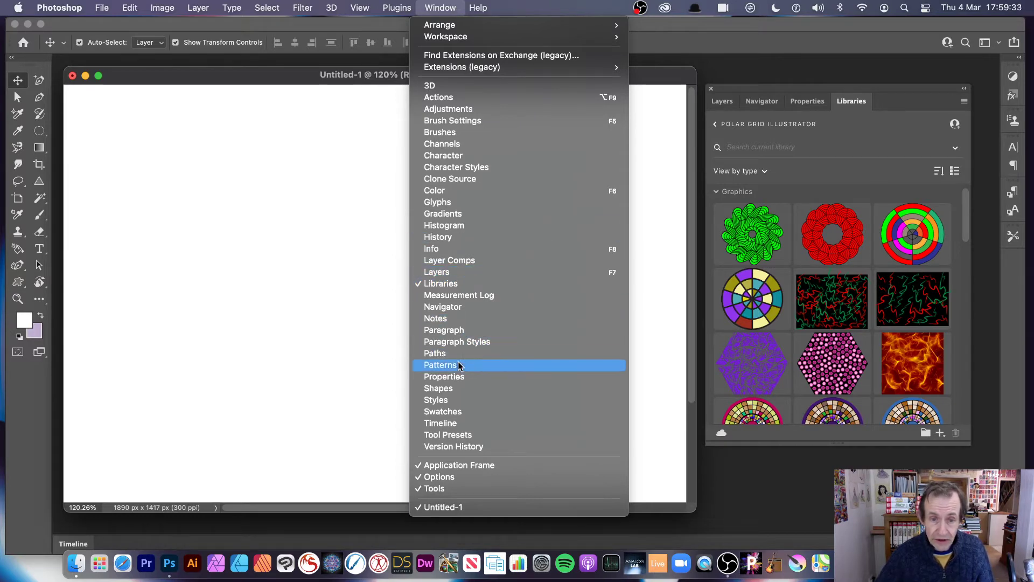
pyautogui.click(834, 95)
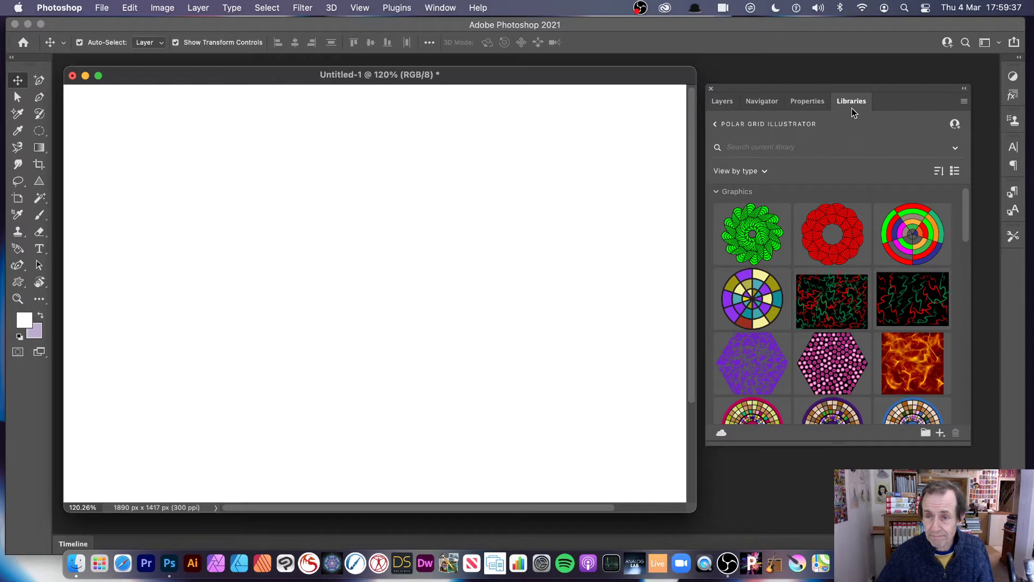
pyautogui.moveTo(769, 241)
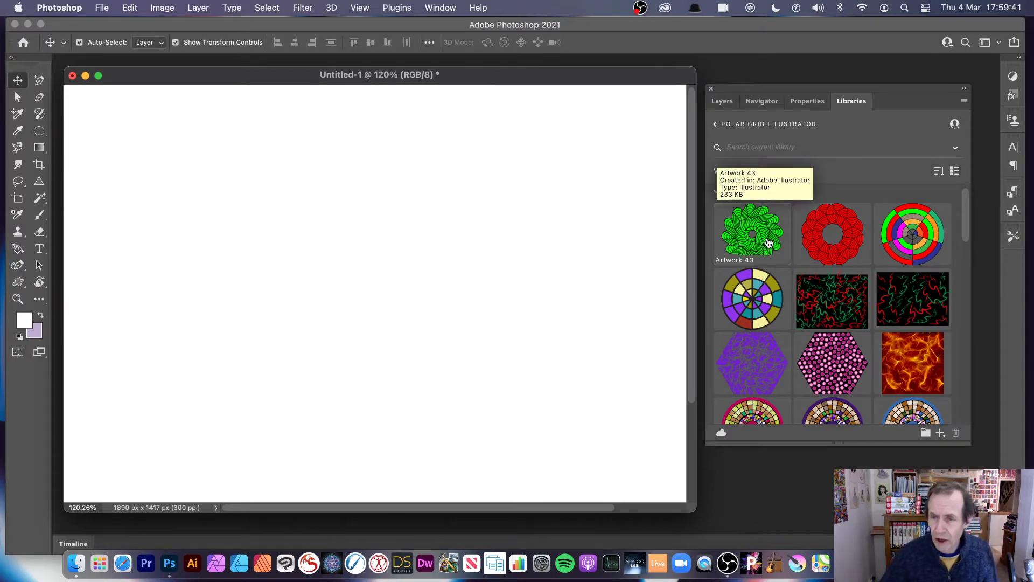
pyautogui.moveTo(828, 231)
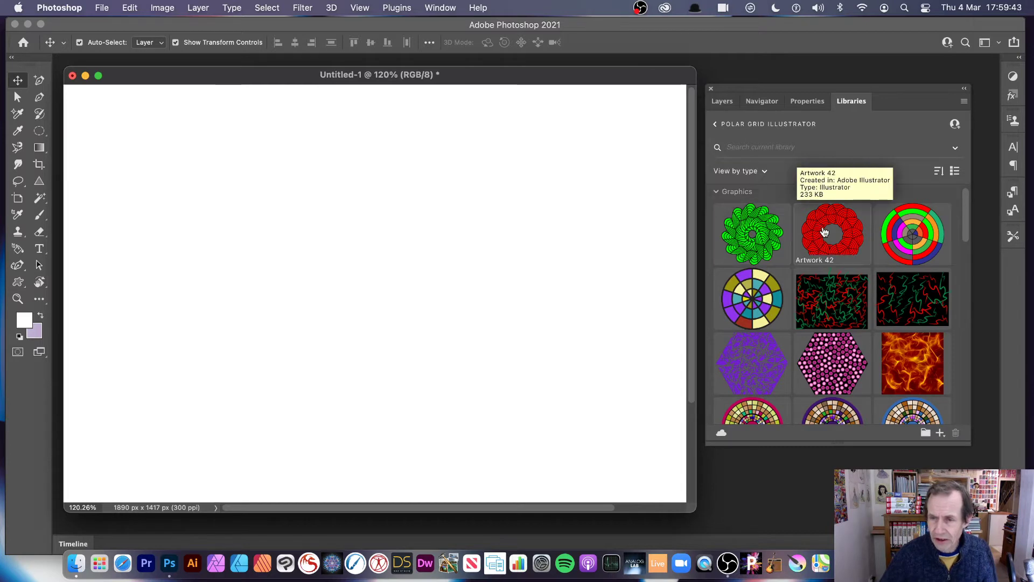
pyautogui.moveTo(919, 243)
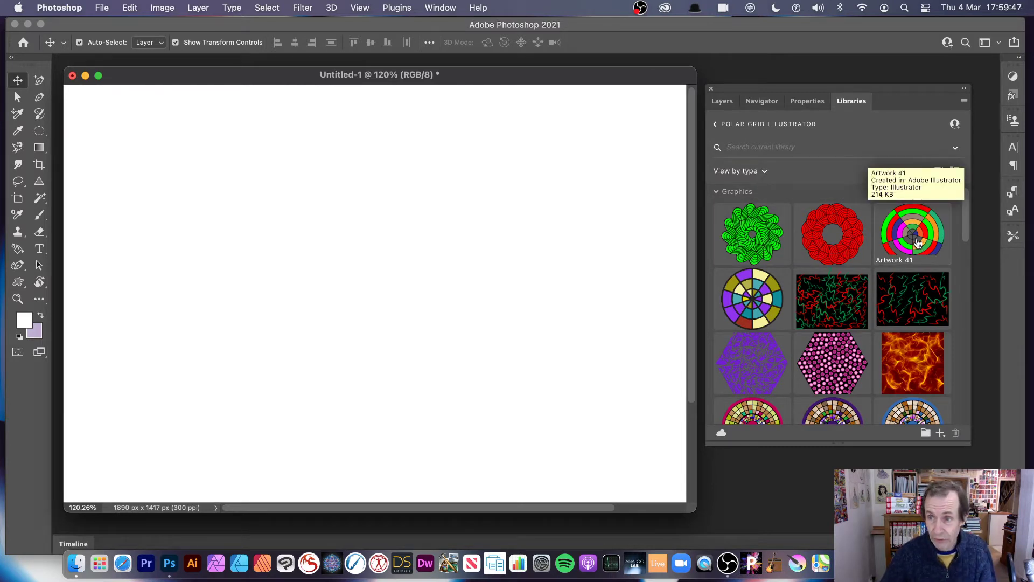
# Step: Place the red ring Artwork 42 from the library, scaled to about 27% wide and 25.5% high, in the upper-left part of the canvas
pyautogui.moveTo(854, 213)
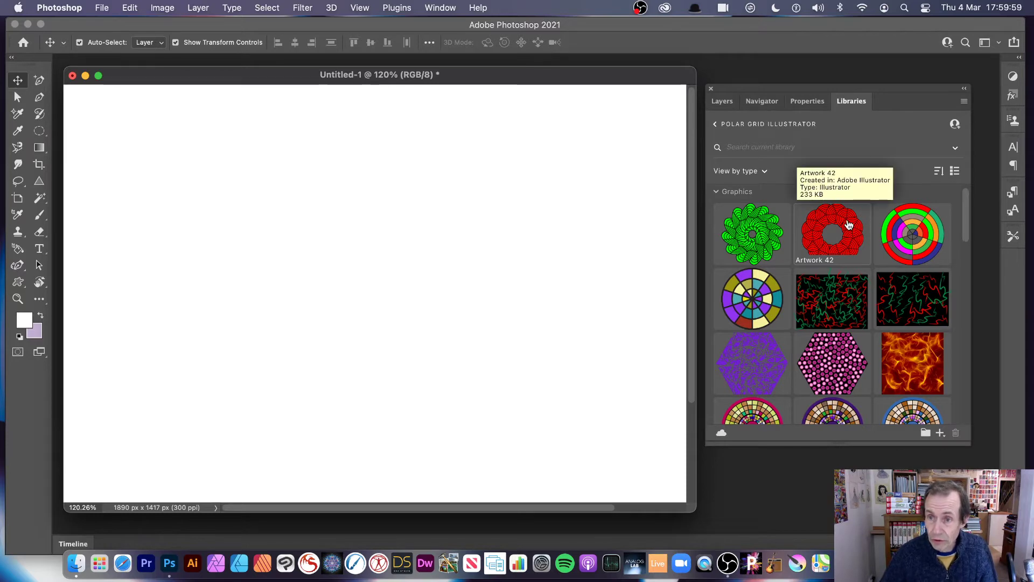
pyautogui.moveTo(848, 219); pyautogui.dragTo(257, 215)
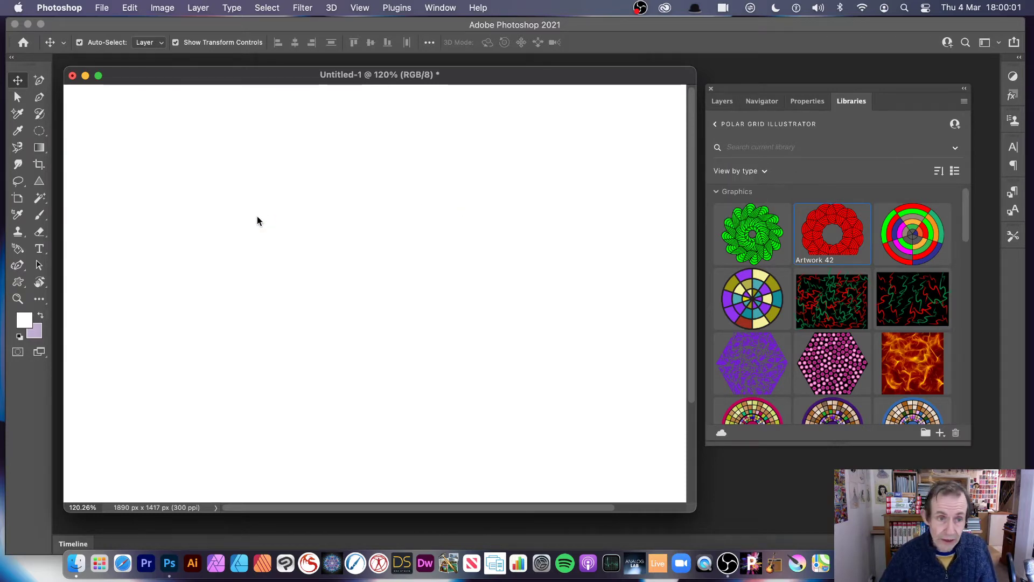
pyautogui.moveTo(323, 215); pyautogui.dragTo(395, 337)
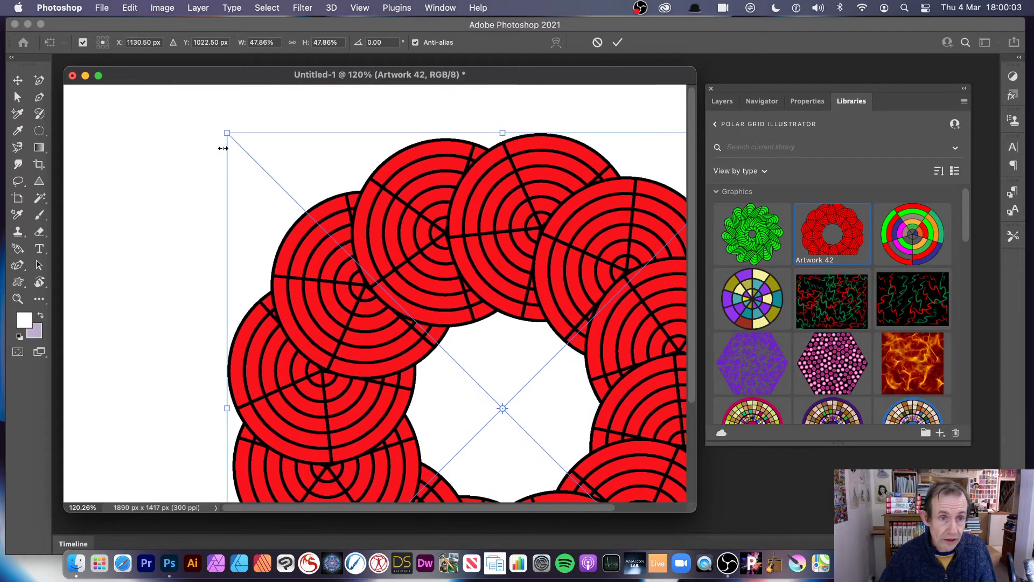
pyautogui.moveTo(225, 136); pyautogui.dragTo(464, 393)
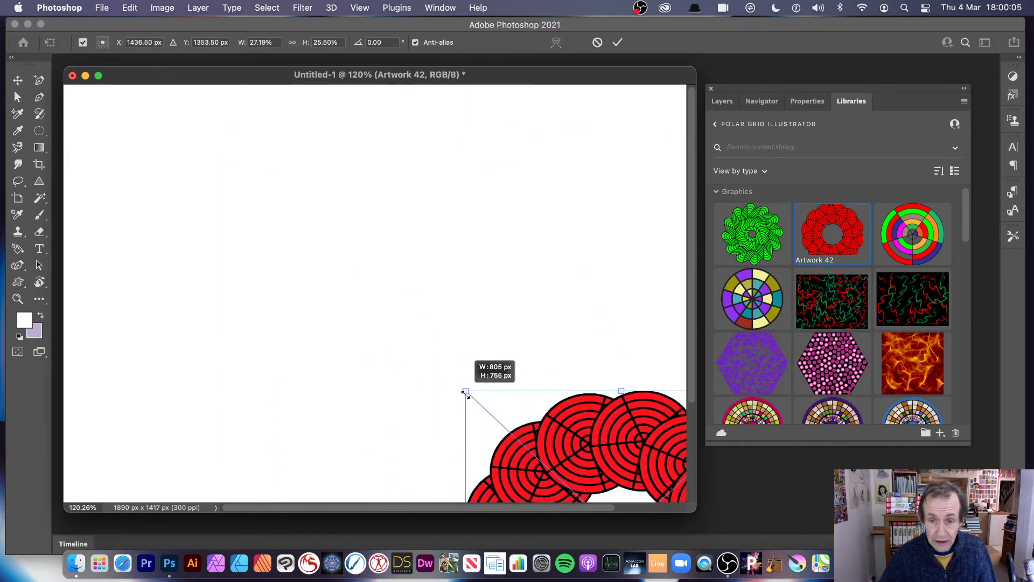
pyautogui.moveTo(555, 419); pyautogui.dragTo(253, 178)
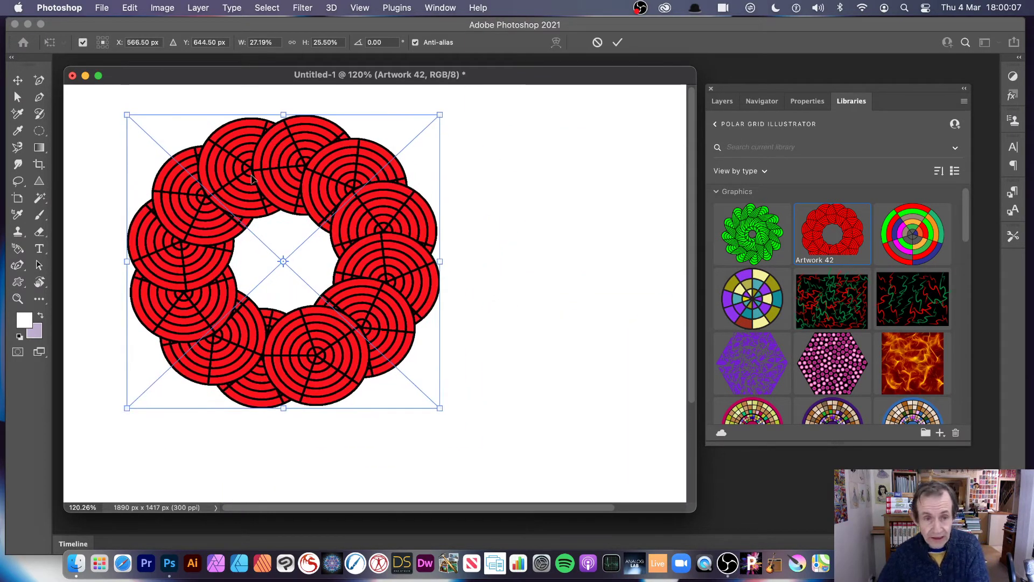
pyautogui.press('Return')
pyautogui.click(724, 102)
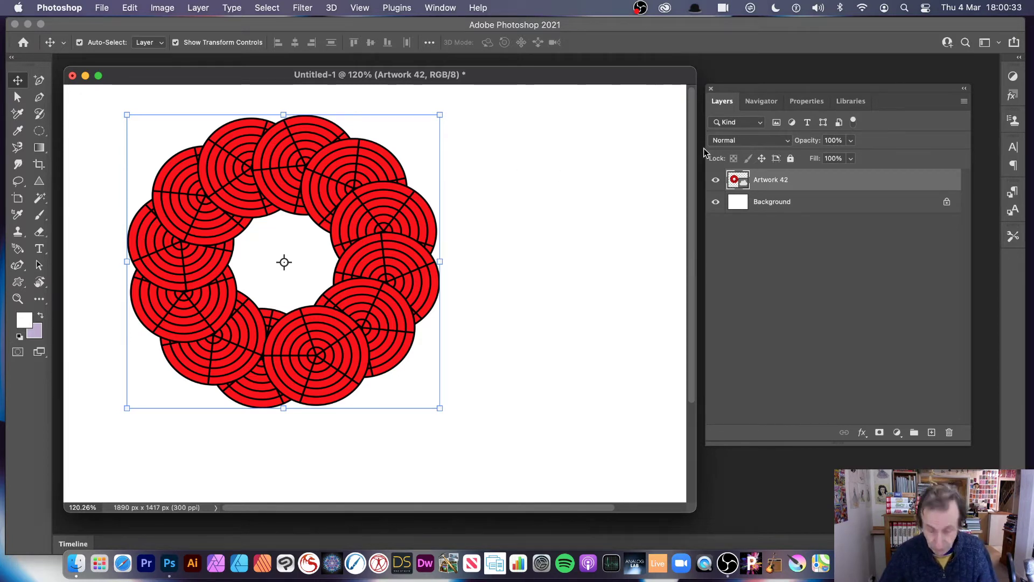
pyautogui.click(793, 268)
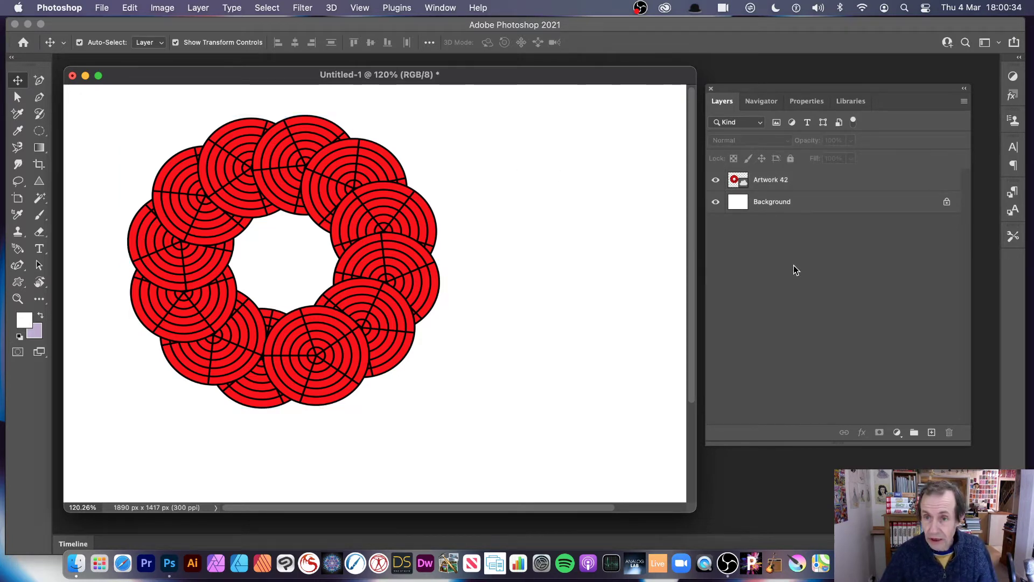
# Step: Place the green Artwork 43 from the library, scaled to about 47% wide and 48% high, overlapping the right side of the red ring
pyautogui.click(860, 102)
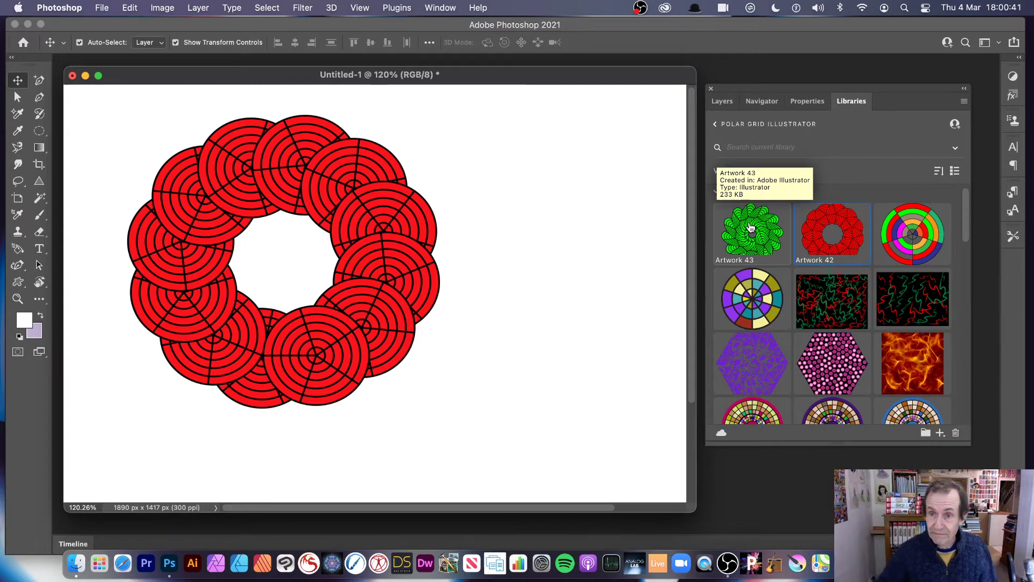
pyautogui.moveTo(739, 222); pyautogui.dragTo(494, 238)
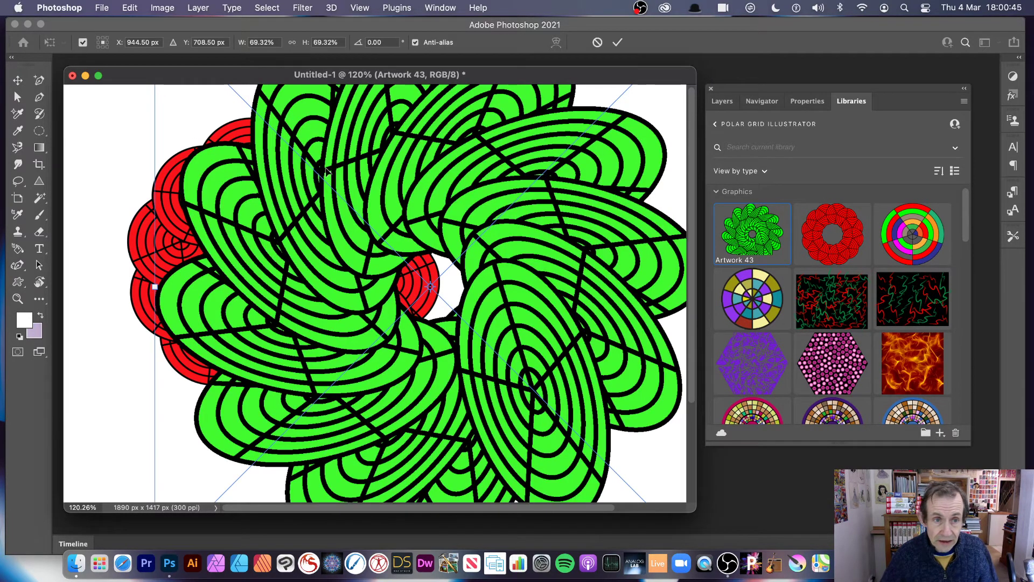
pyautogui.moveTo(368, 201); pyautogui.dragTo(549, 345)
pyautogui.moveTo(371, 183); pyautogui.dragTo(547, 353)
pyautogui.moveTo(638, 411); pyautogui.dragTo(360, 164)
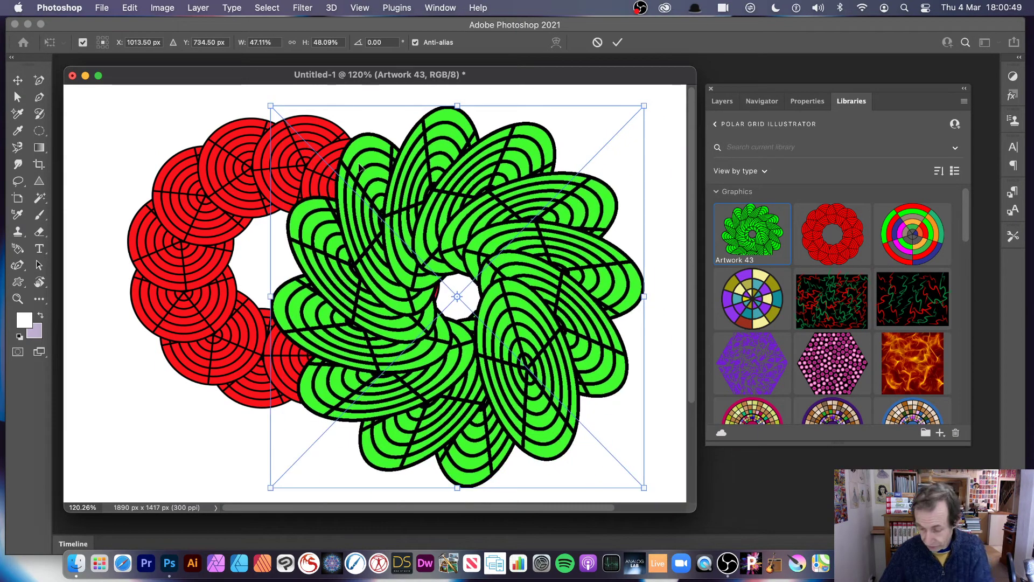
pyautogui.click(618, 42)
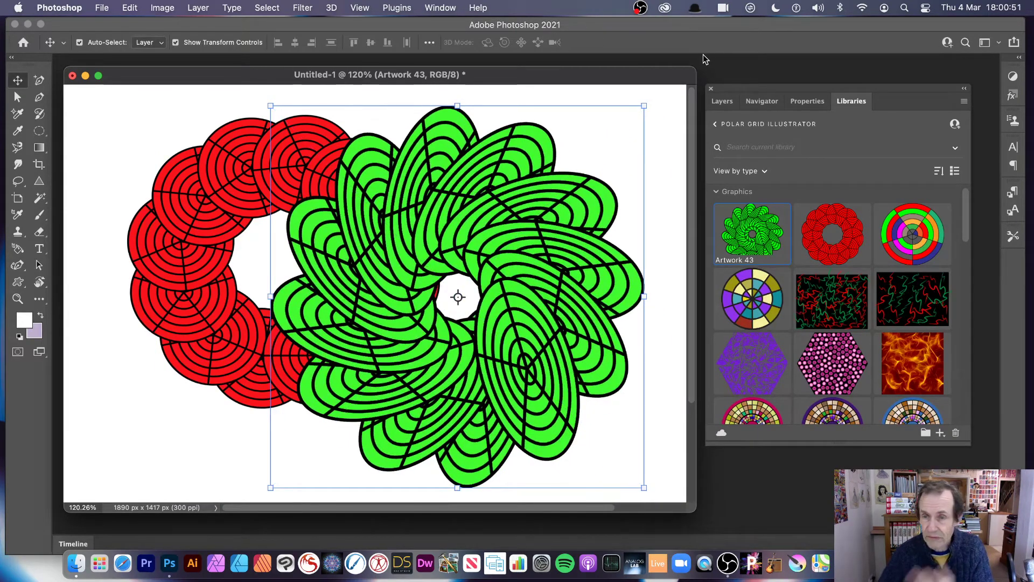
pyautogui.click(721, 107)
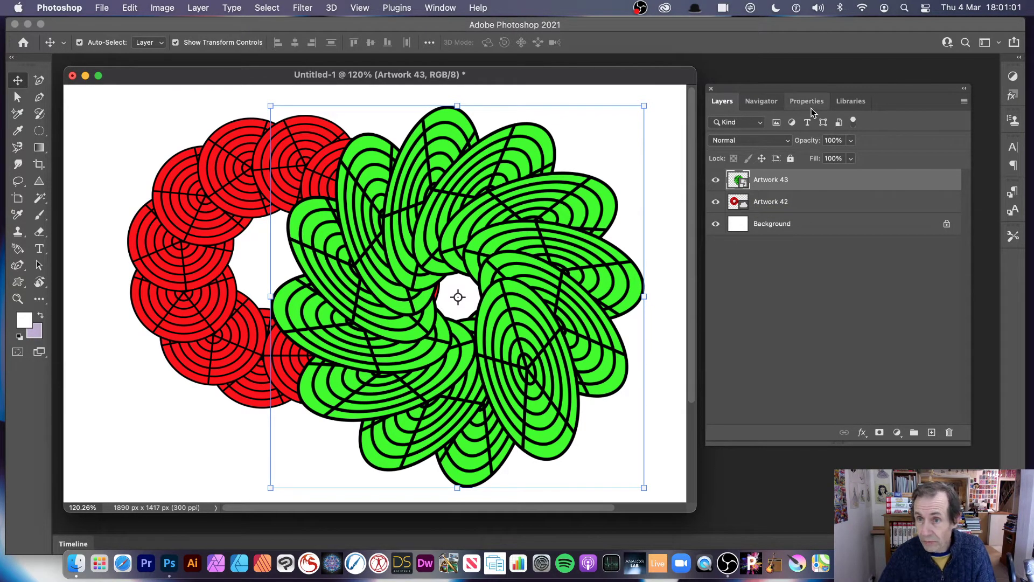
# Step: Place the multicoloured Artwork 41 from the library, scale it down and position it over the red and green artworks
pyautogui.click(851, 102)
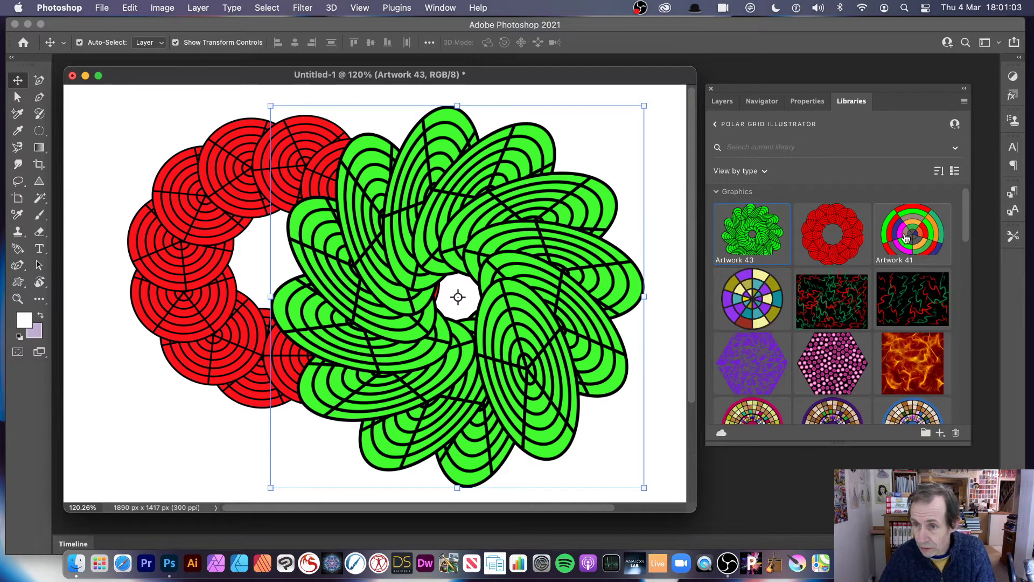
pyautogui.moveTo(906, 237); pyautogui.dragTo(366, 288)
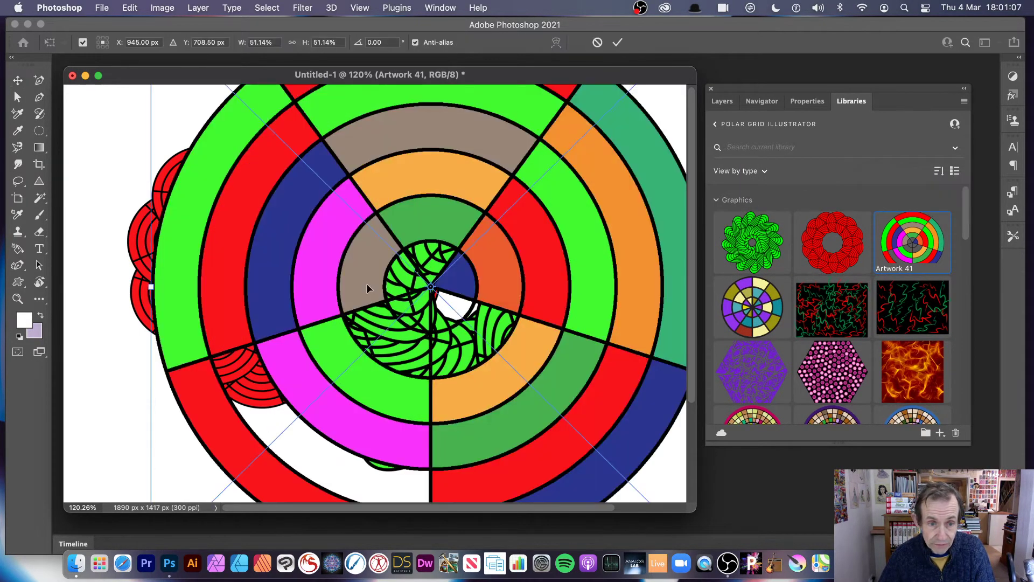
pyautogui.moveTo(278, 194); pyautogui.dragTo(389, 329)
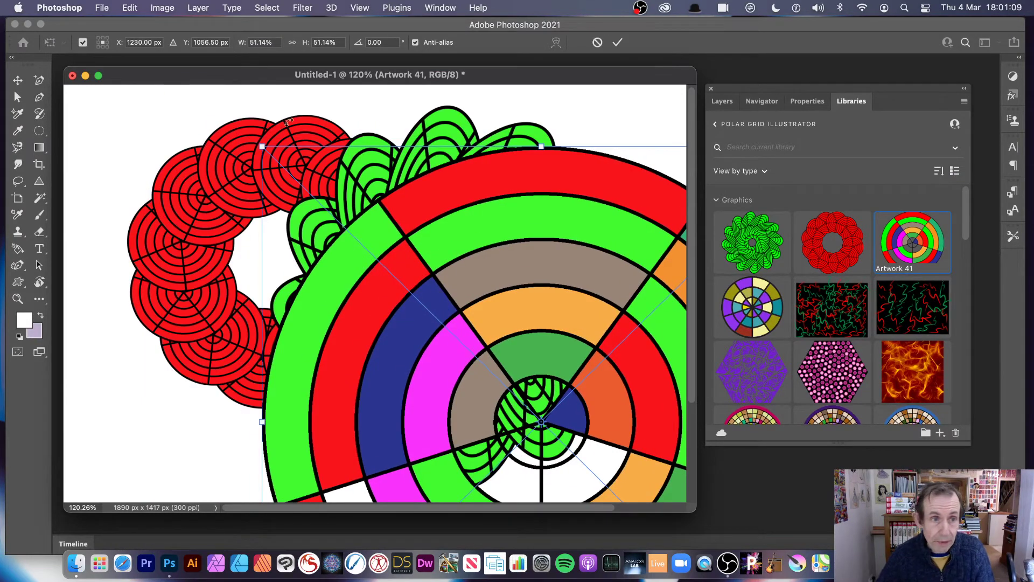
pyautogui.moveTo(261, 146); pyautogui.dragTo(518, 416)
pyautogui.moveTo(628, 477); pyautogui.dragTo(394, 207)
pyautogui.click(617, 42)
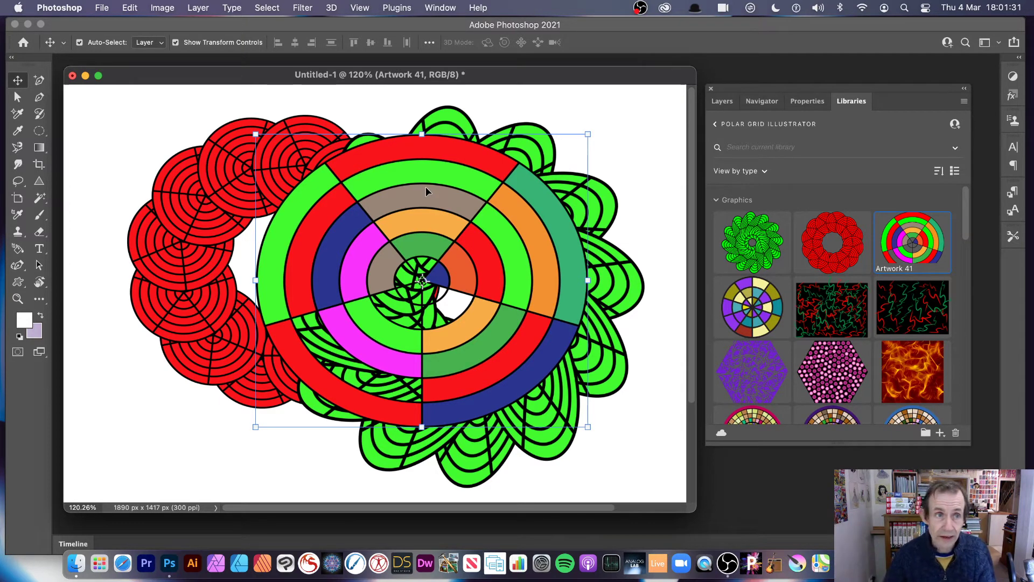
# Step: Rasterize the Artwork 41 layer and move the artwork slightly down and to the left
pyautogui.click(198, 7)
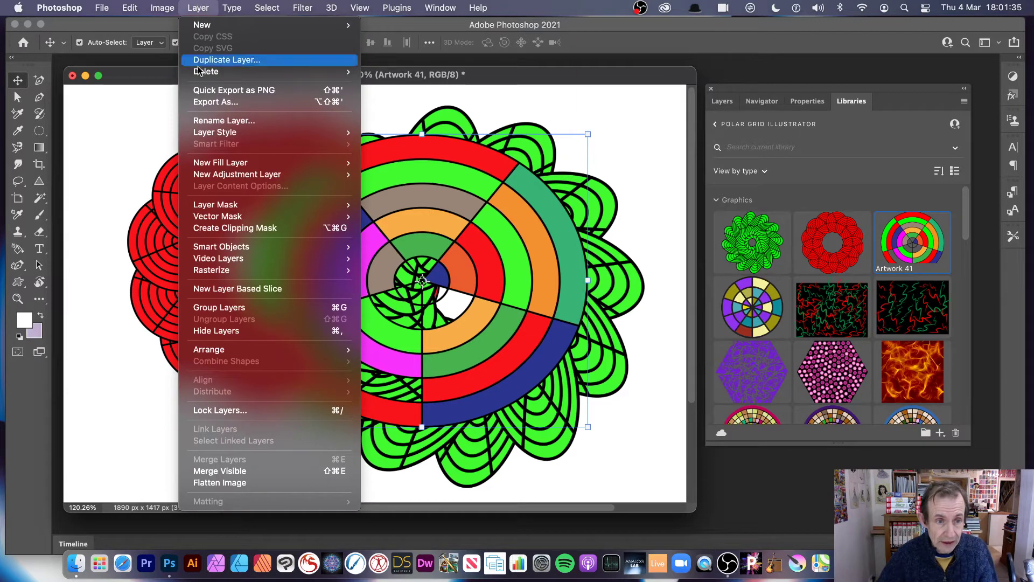
pyautogui.moveTo(227, 270)
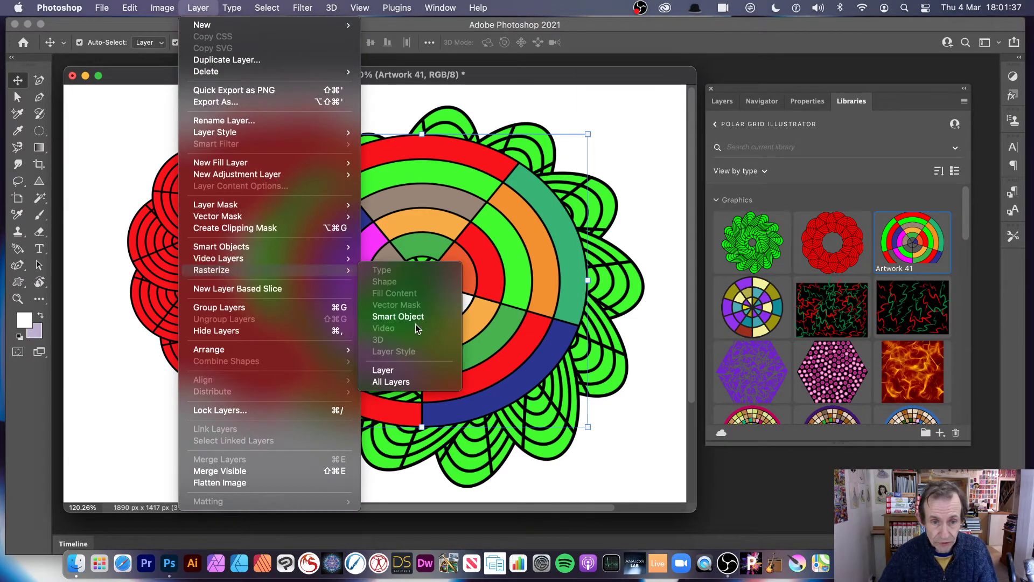
pyautogui.click(408, 370)
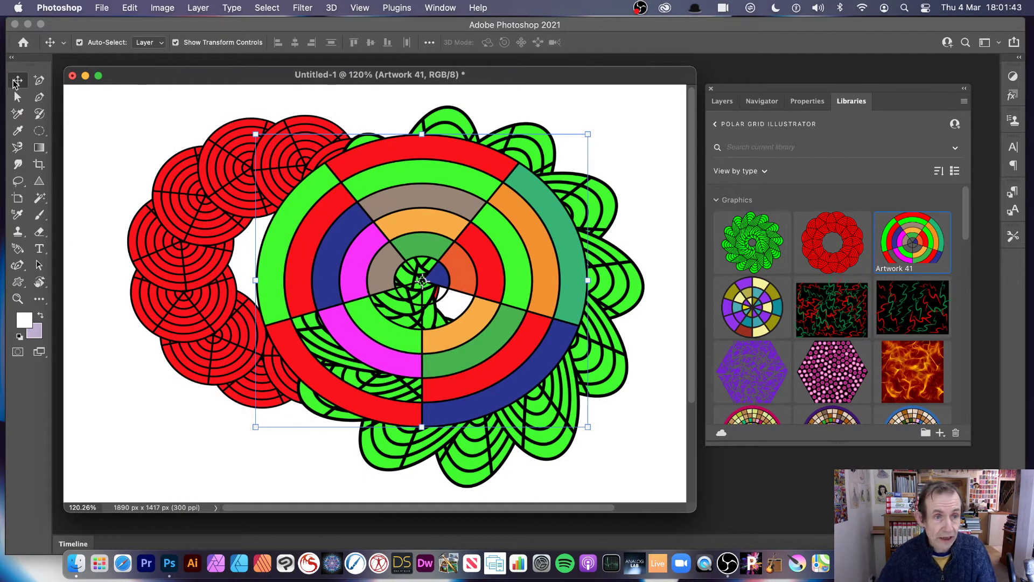
pyautogui.moveTo(451, 210); pyautogui.dragTo(441, 218)
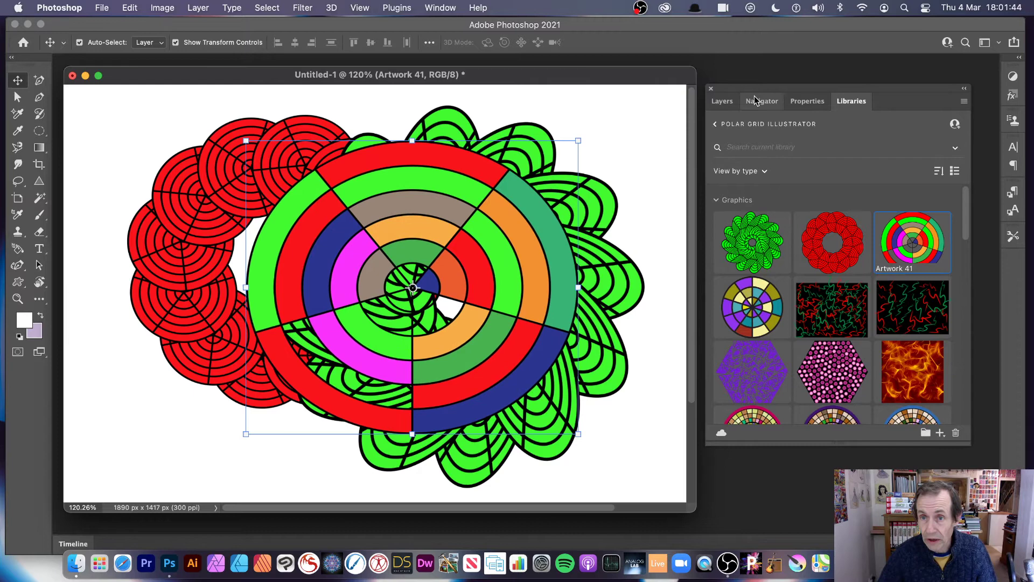
# Step: Delete the Artwork 41, Artwork 42 and Artwork 43 layers, leaving only the Background layer
pyautogui.click(721, 101)
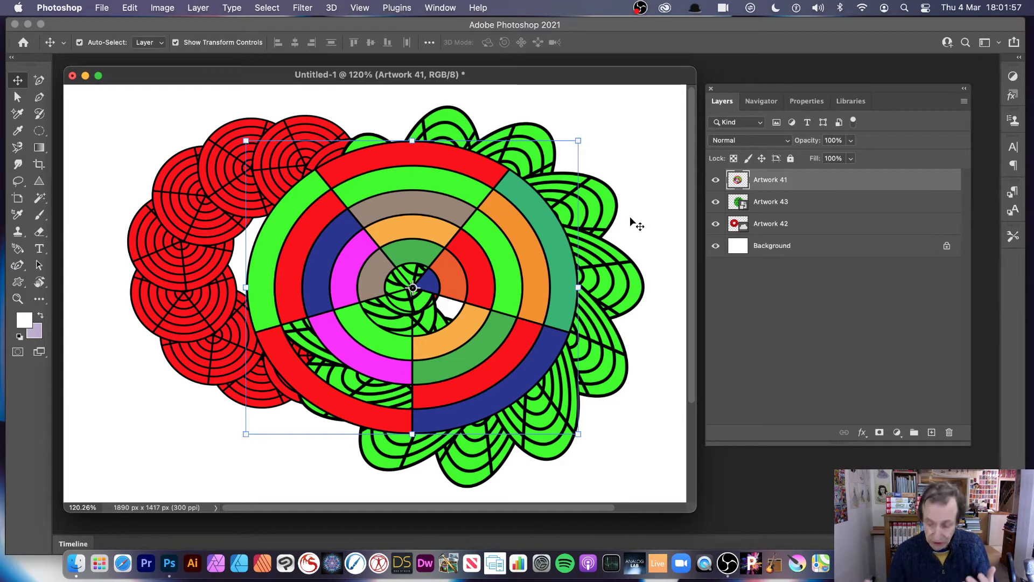
pyautogui.press('Delete')
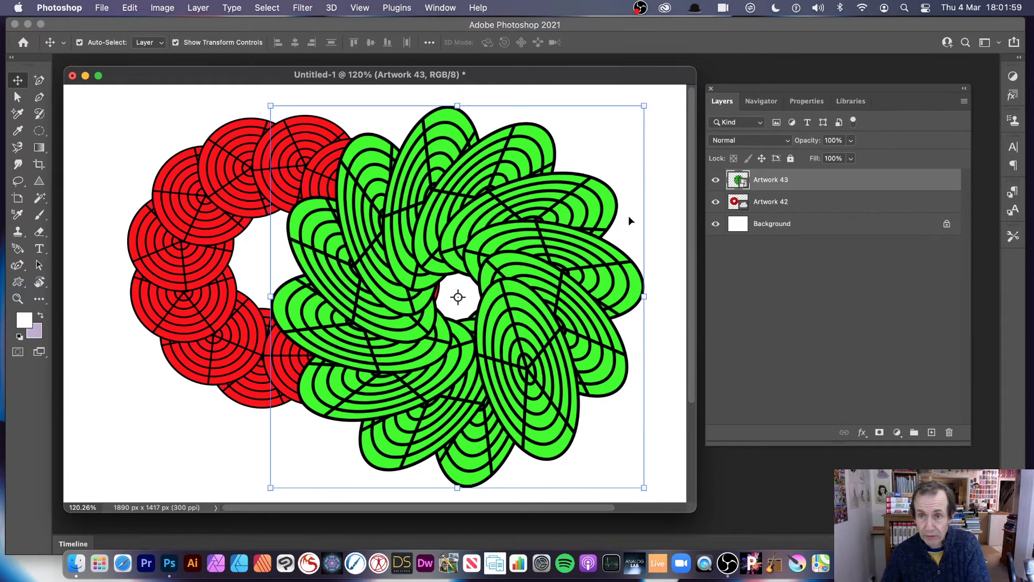
pyautogui.click(223, 186)
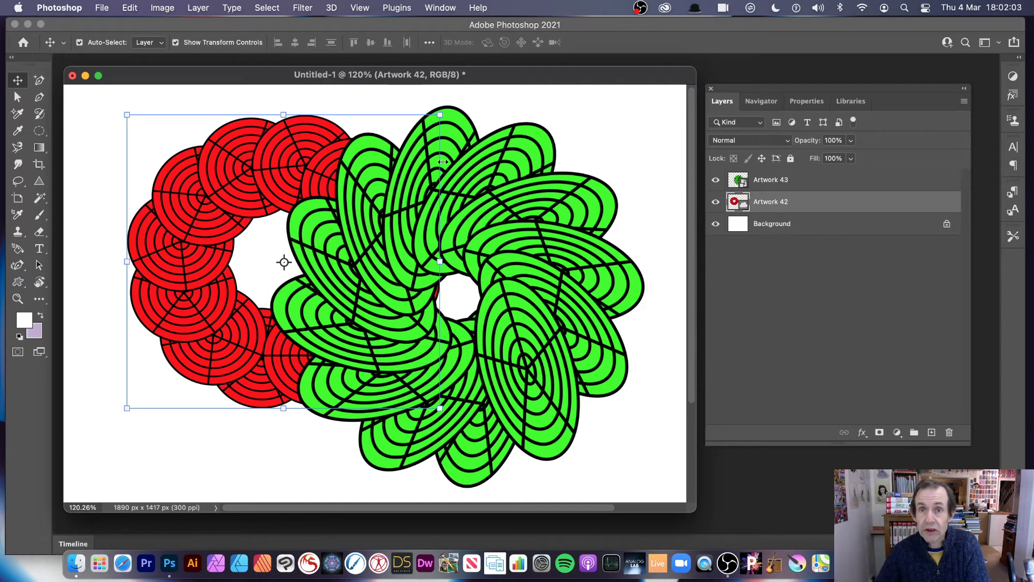
pyautogui.press('Delete')
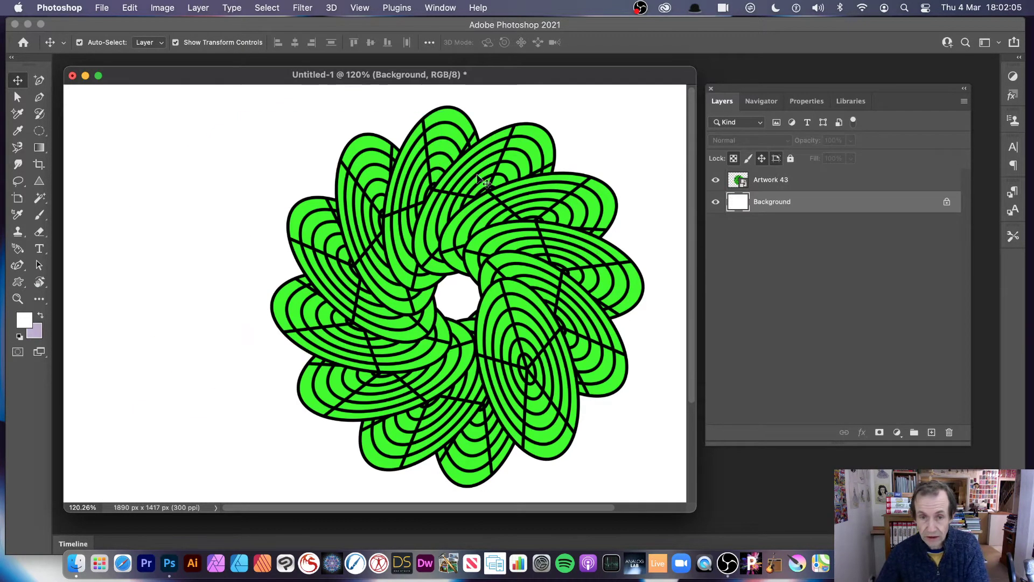
pyautogui.moveTo(533, 202); pyautogui.dragTo(434, 200)
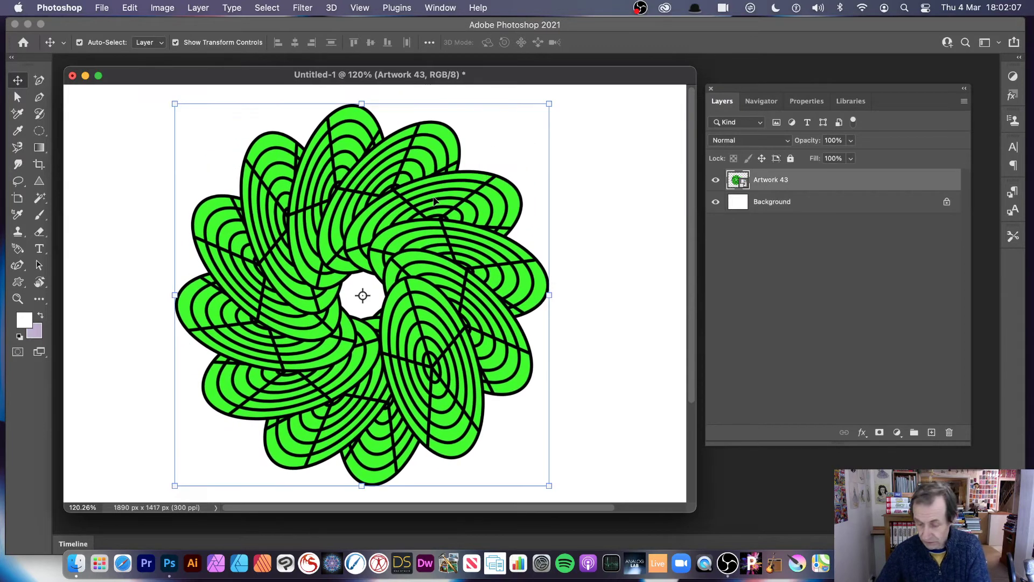
pyautogui.press('Delete')
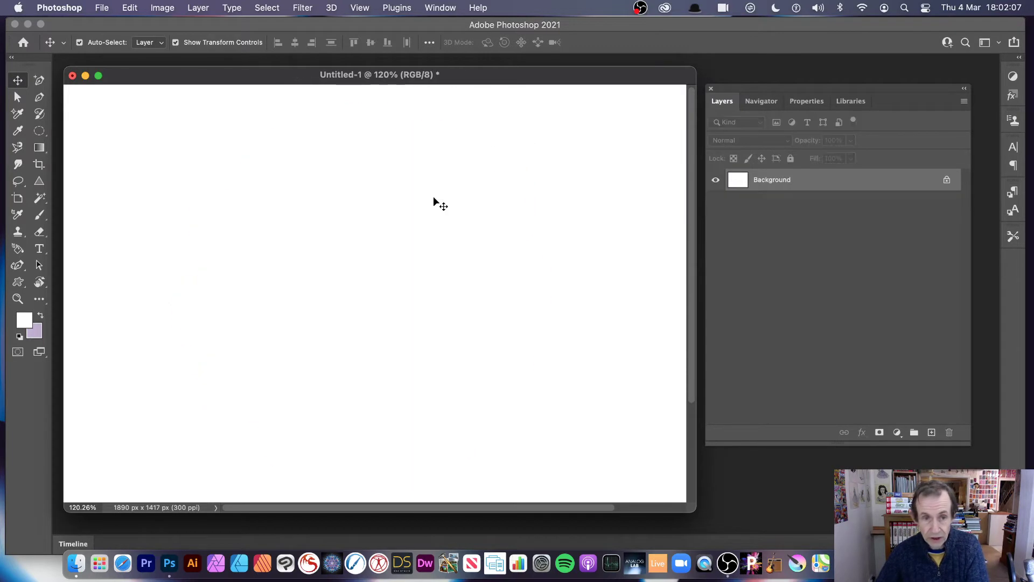
# Step: Place the red ring Artwork 42 from the library at 47.86% scale and move it down on the canvas
pyautogui.click(846, 102)
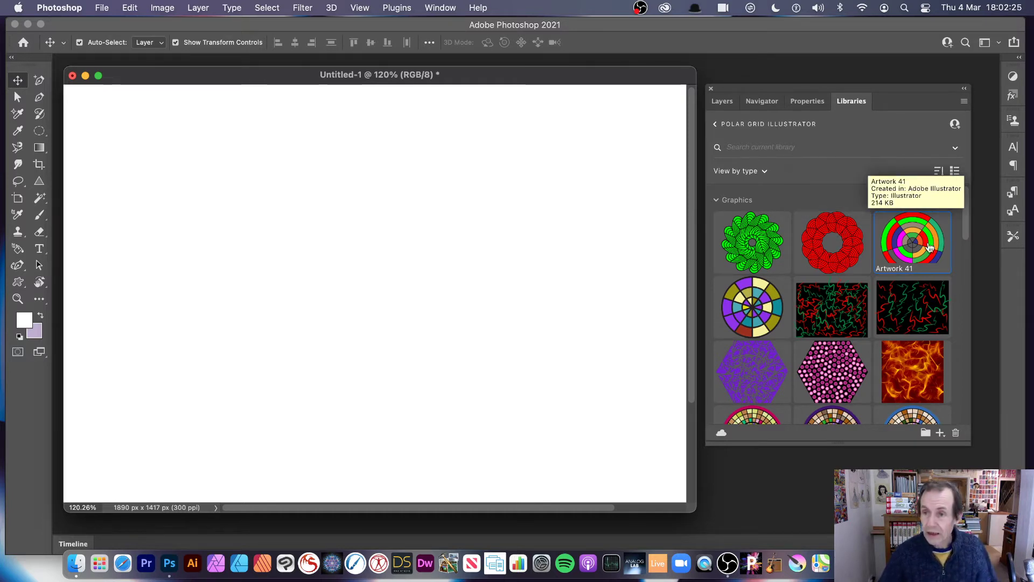
pyautogui.moveTo(832, 240); pyautogui.dragTo(462, 257)
pyautogui.click(724, 101)
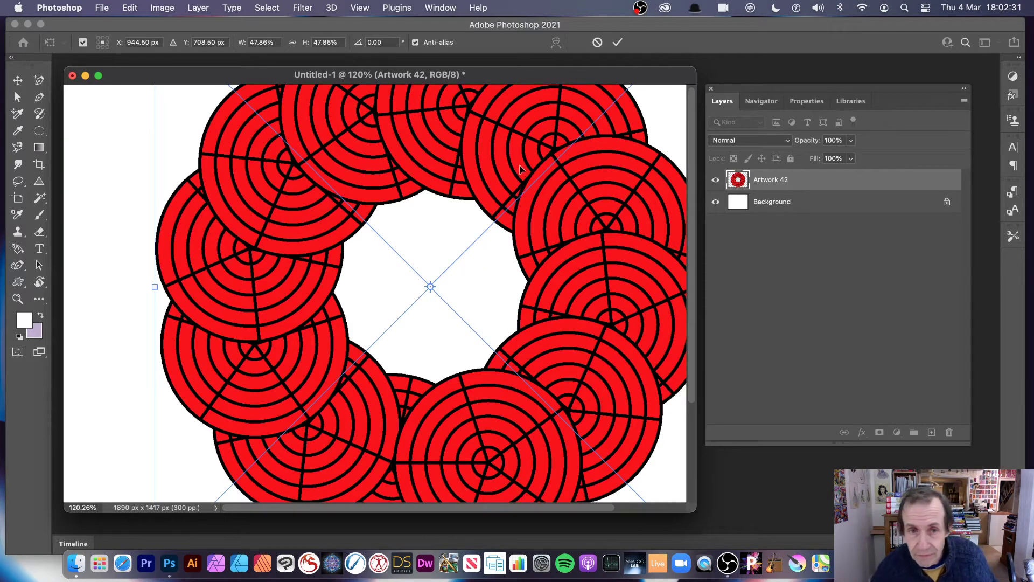
pyautogui.moveTo(520, 169); pyautogui.dragTo(525, 258)
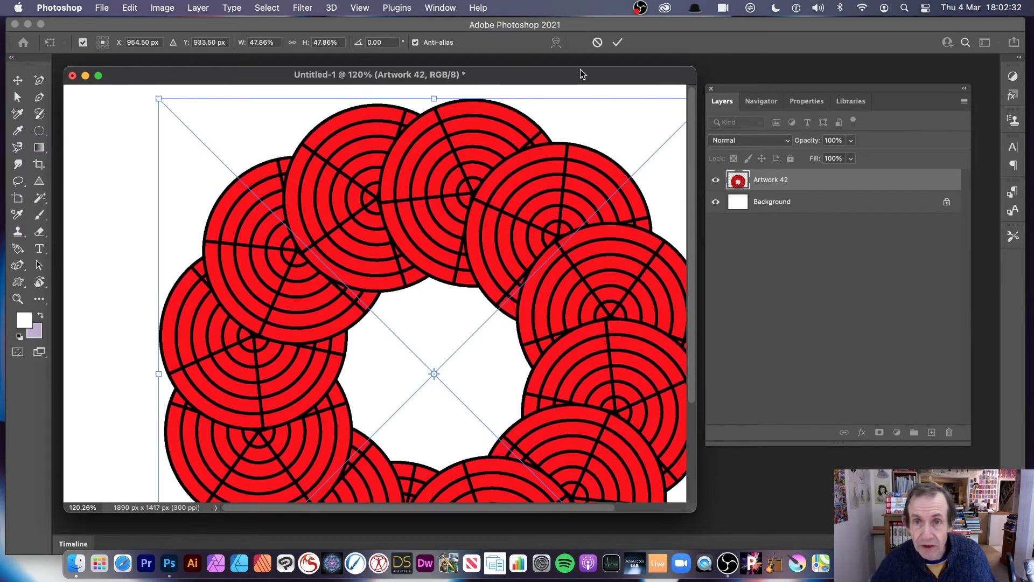
pyautogui.click(617, 45)
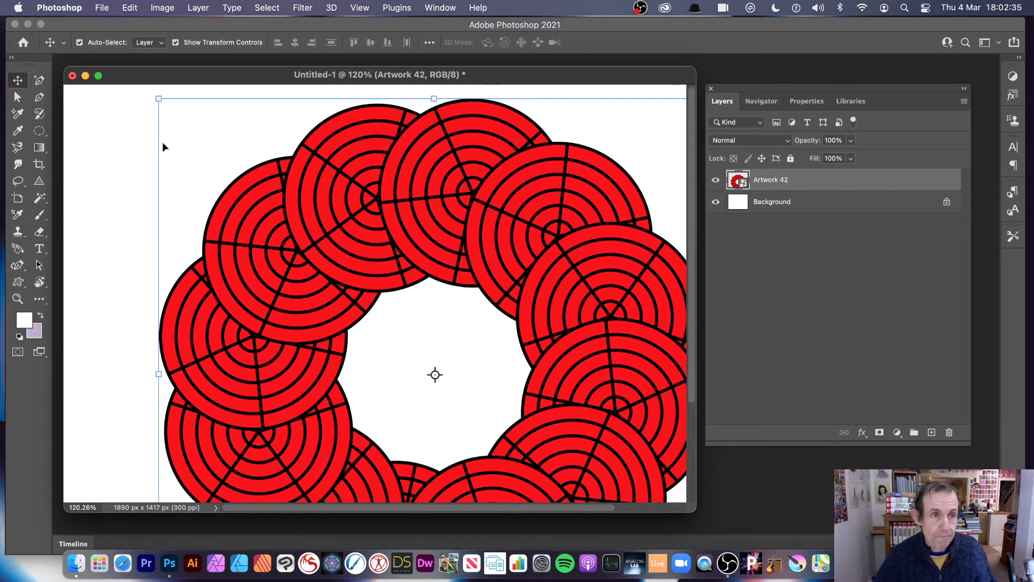
# Step: Scale the red ring Artwork 42 down to about 24.5% and reposition it slightly left of the canvas centre
pyautogui.moveTo(157, 101); pyautogui.dragTo(413, 383)
pyautogui.moveTo(550, 432); pyautogui.dragTo(315, 167)
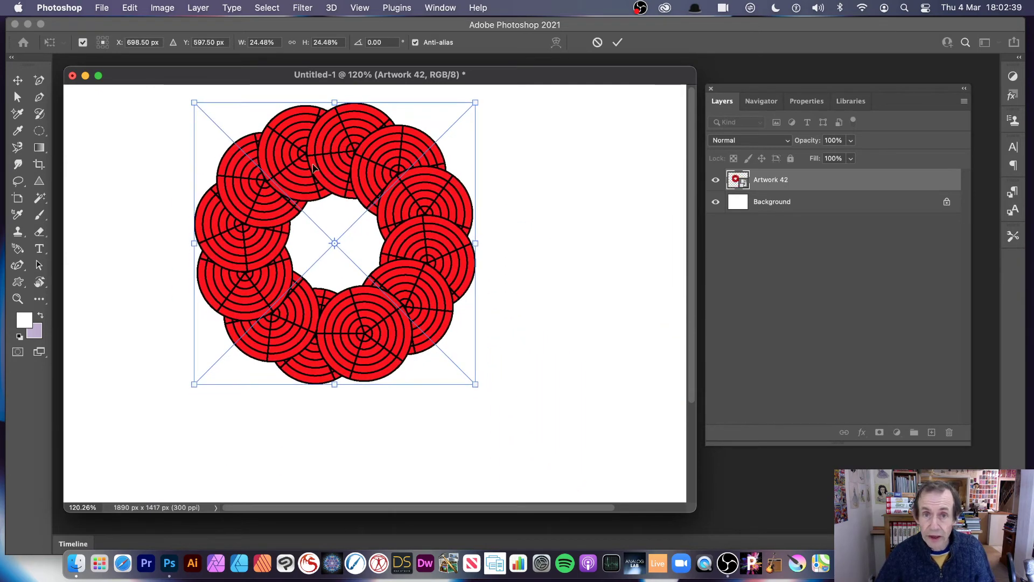
pyautogui.click(616, 45)
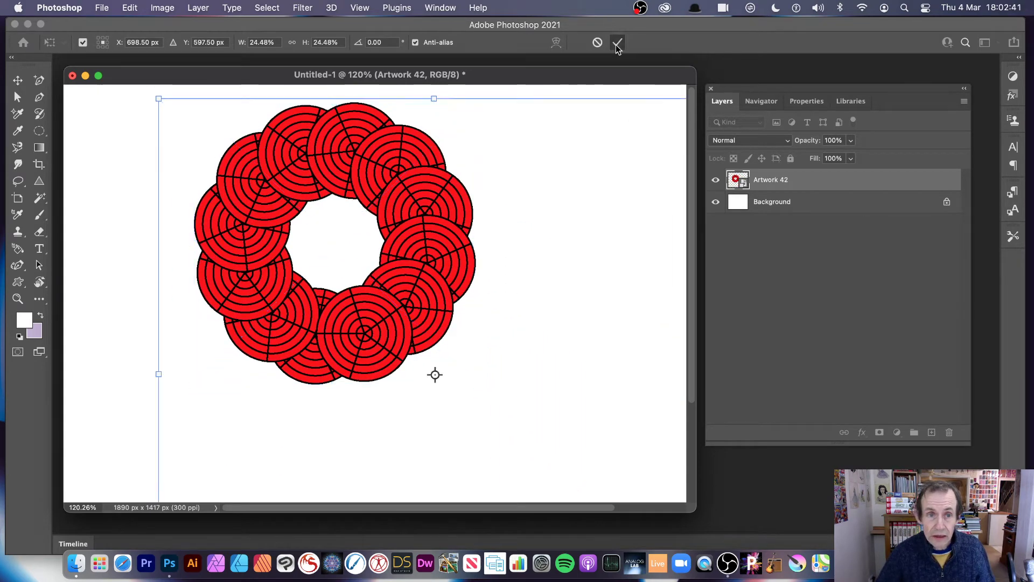
pyautogui.moveTo(426, 252); pyautogui.dragTo(400, 300)
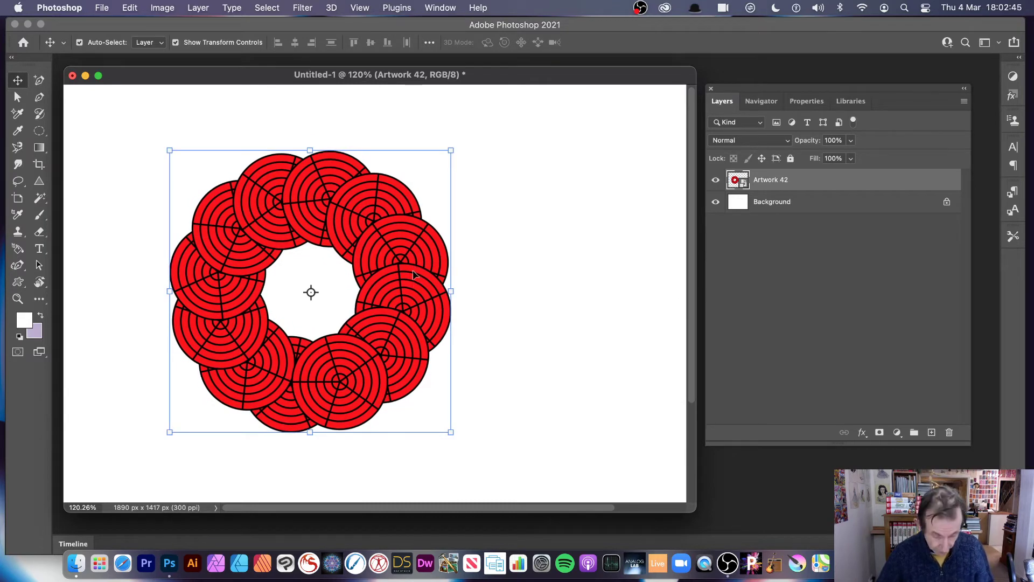
pyautogui.moveTo(402, 243); pyautogui.dragTo(560, 311)
pyautogui.press('super+z')
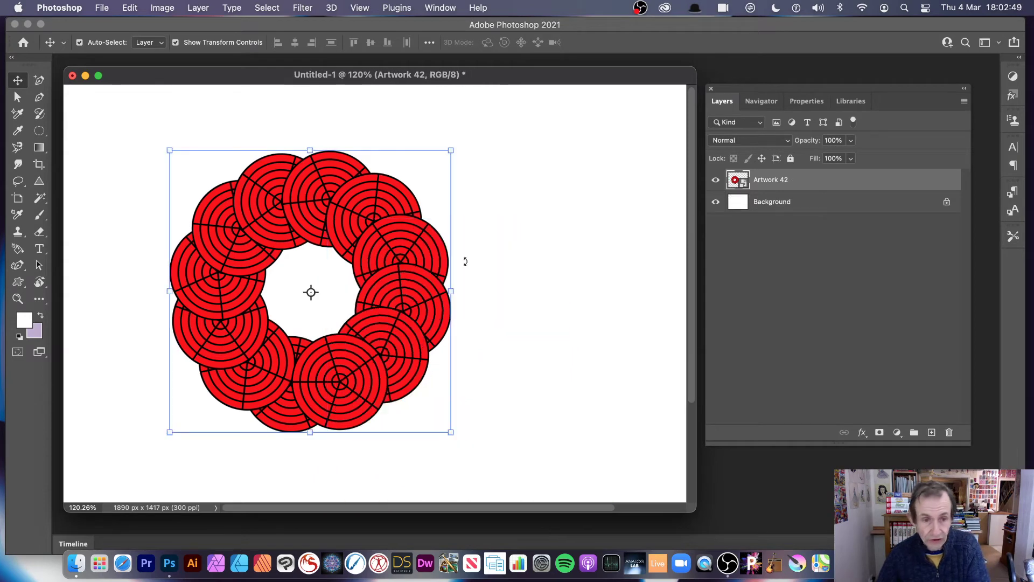
pyautogui.moveTo(378, 250); pyautogui.dragTo(395, 254)
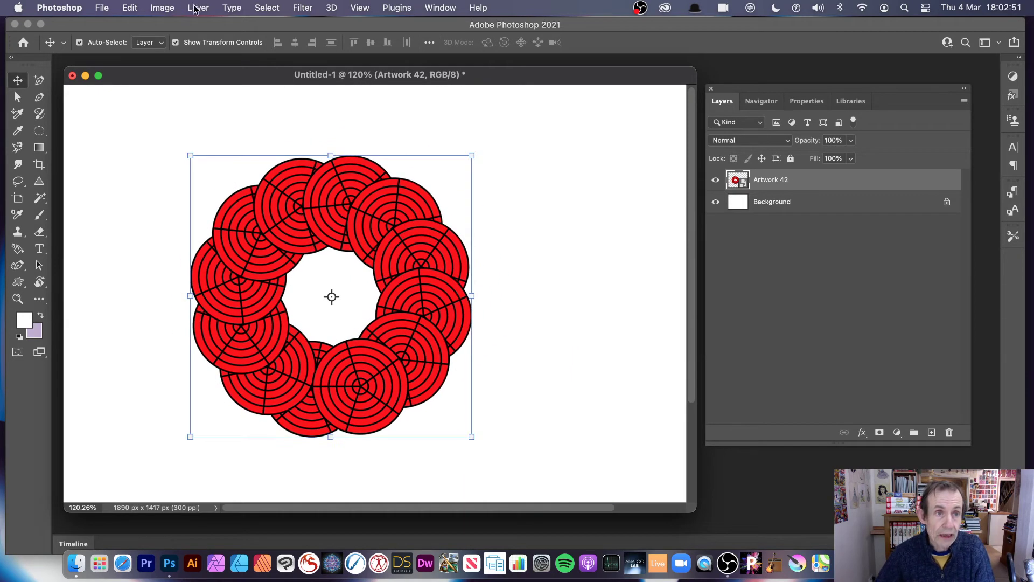
# Step: Try a layer style on Artwork 42 with Bevel & Emboss and a Drop Shadow at their preset values
pyautogui.click(198, 8)
pyautogui.moveTo(250, 133)
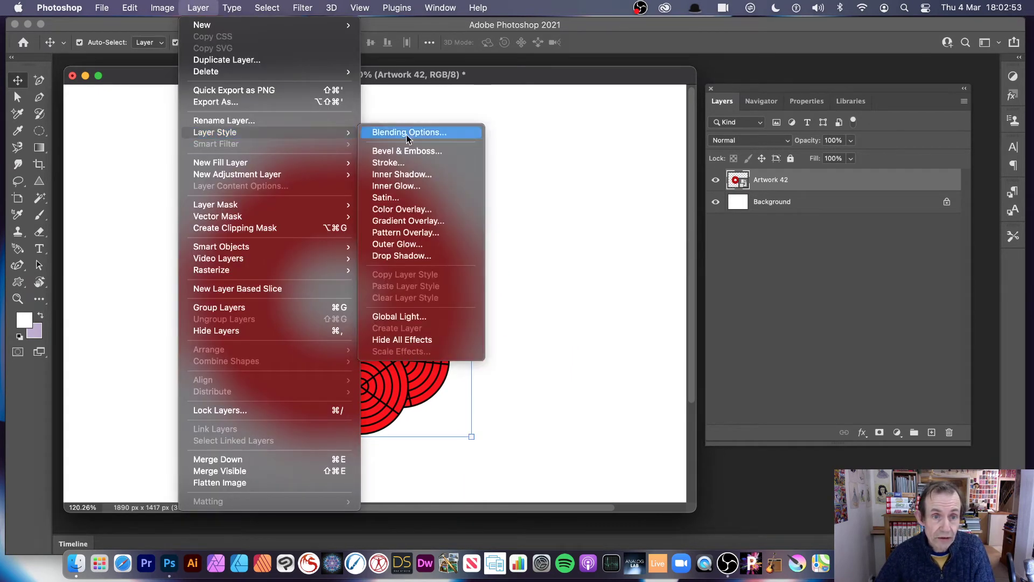
pyautogui.click(407, 151)
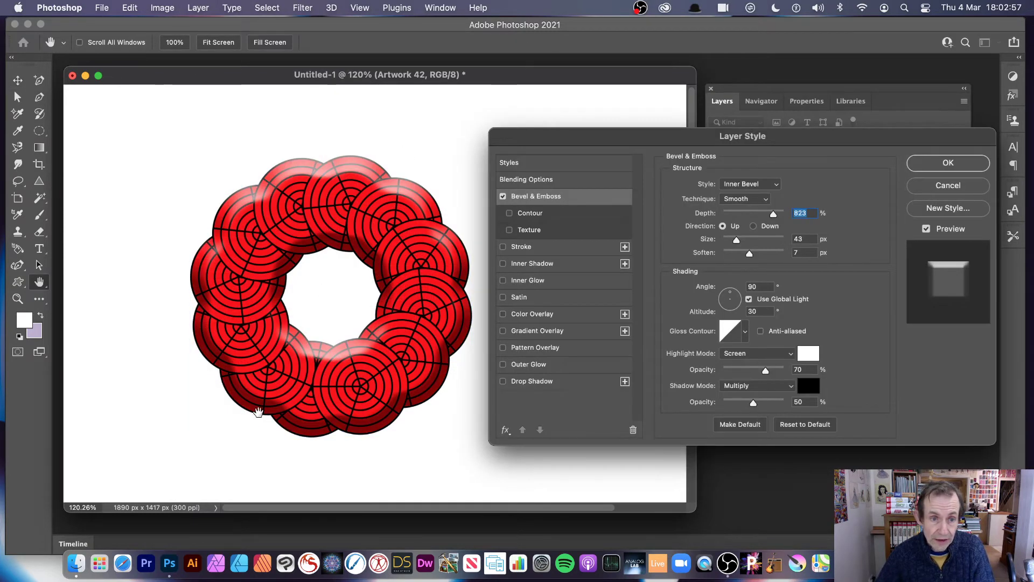
pyautogui.click(518, 381)
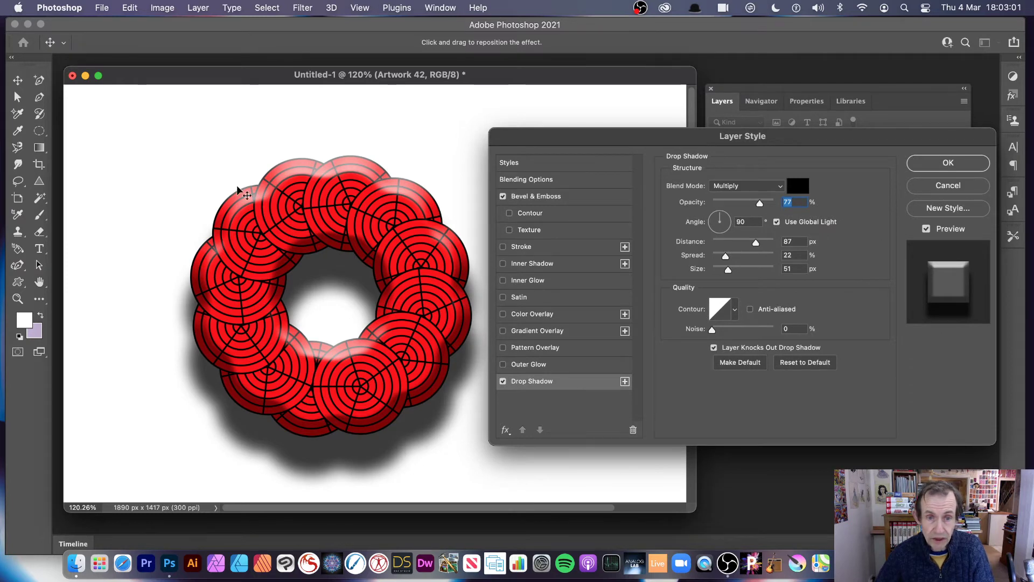
pyautogui.click(948, 163)
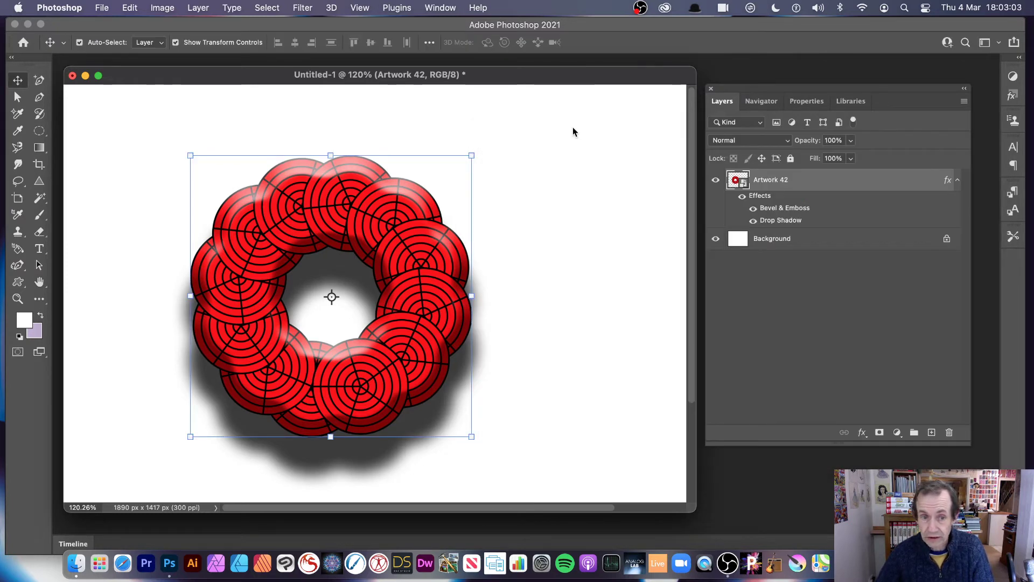
# Step: Undo the Bevel & Emboss and Drop Shadow layer style on Artwork 42
pyautogui.press('super')
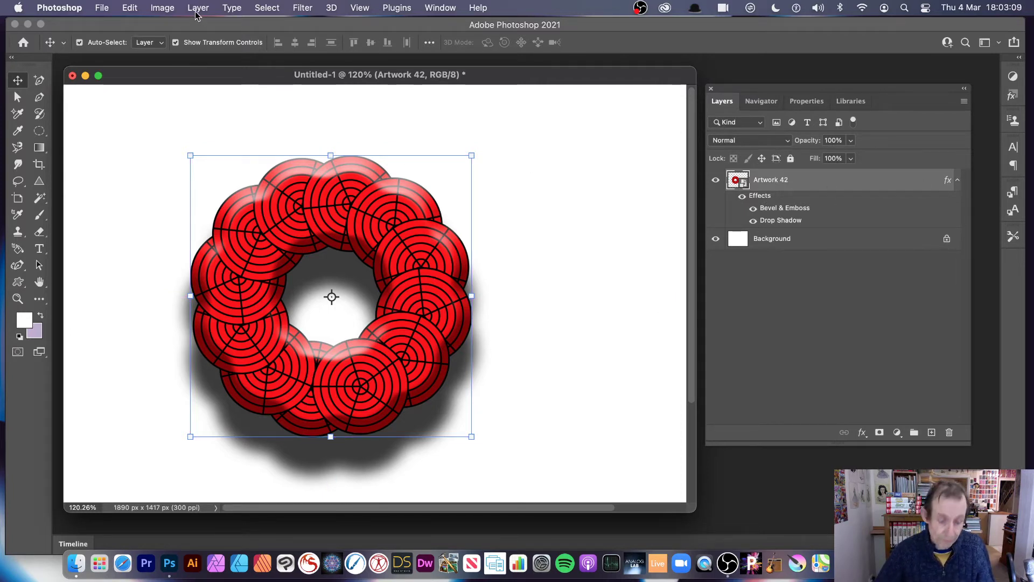
pyautogui.press('super')
pyautogui.press('super+z')
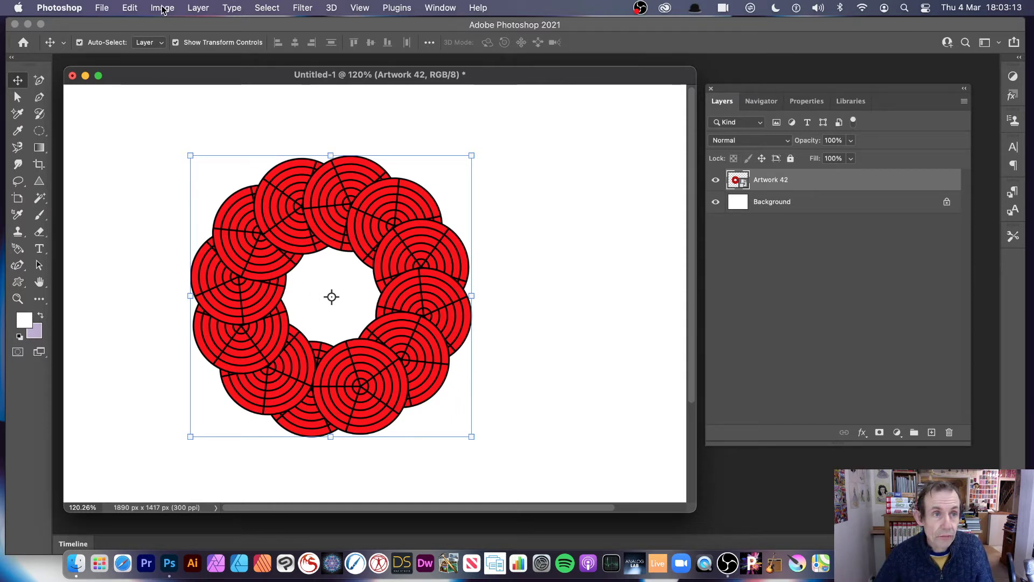
# Step: Apply a Hue/Saturation adjustment that shifts Artwork 42 from red to purple, and toggle the smart filter off and back on
pyautogui.click(163, 8)
pyautogui.moveTo(178, 41)
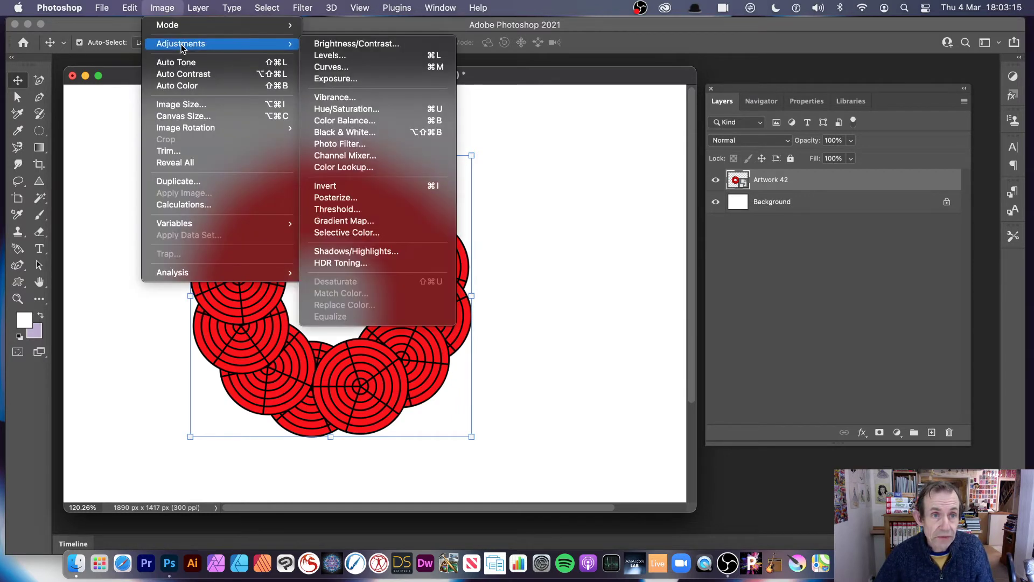
pyautogui.click(373, 113)
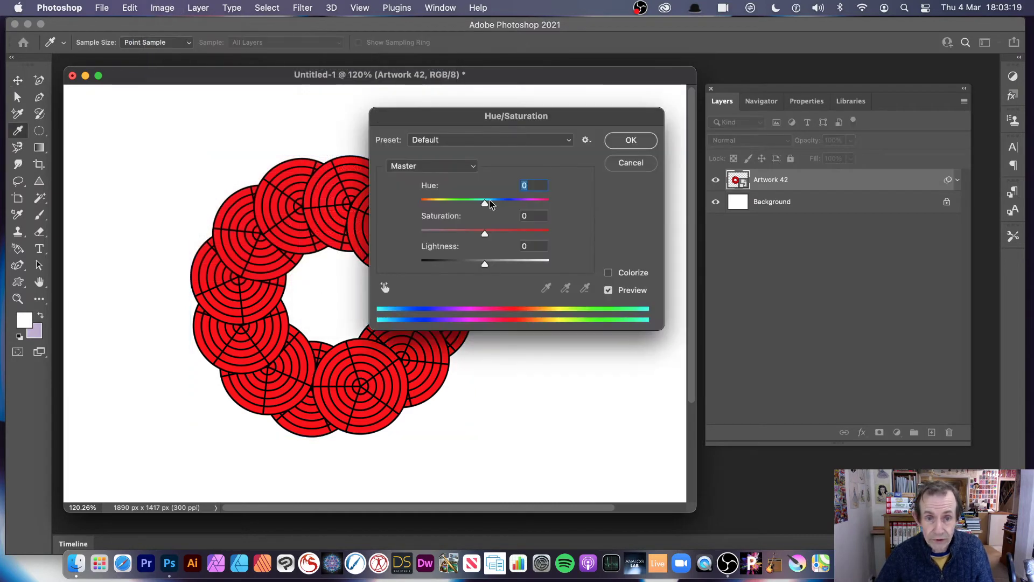
pyautogui.moveTo(490, 203)
pyautogui.mouseDown()
pyautogui.moveTo(520, 205)
pyautogui.moveTo(448, 204)
pyautogui.moveTo(505, 204)
pyautogui.mouseUp()
pyautogui.click(629, 140)
pyautogui.press('v')
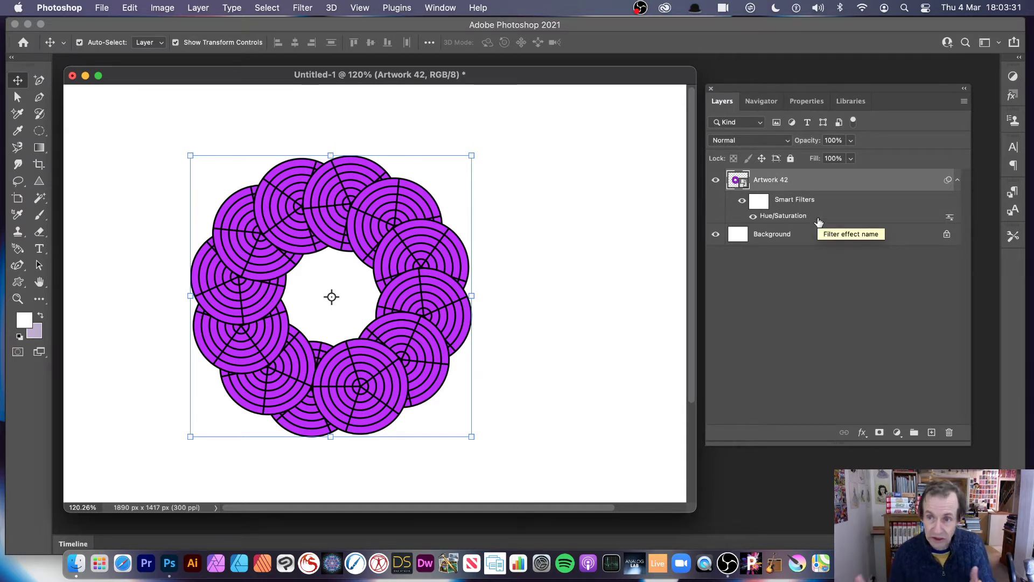
pyautogui.click(754, 217)
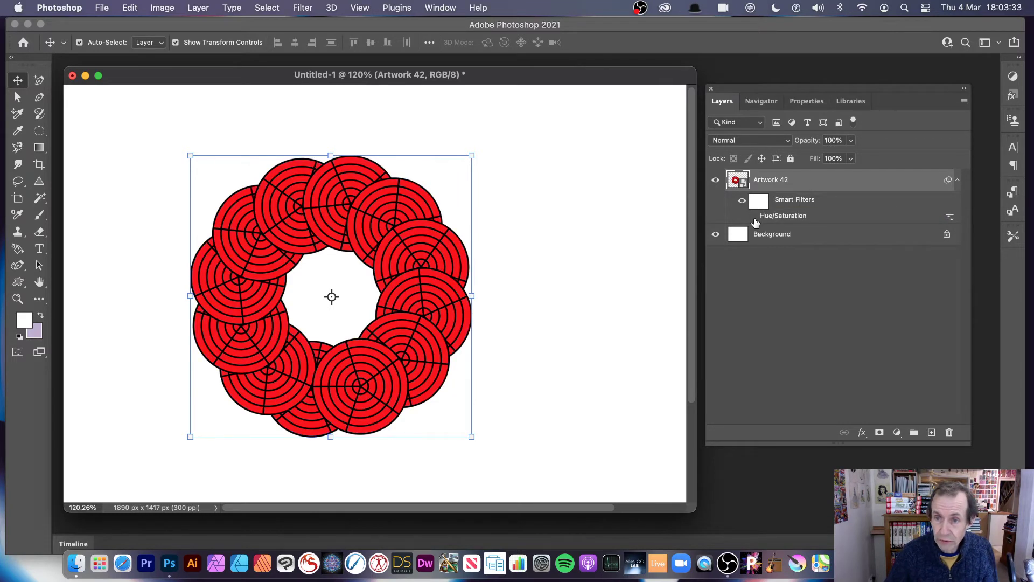
pyautogui.click(754, 217)
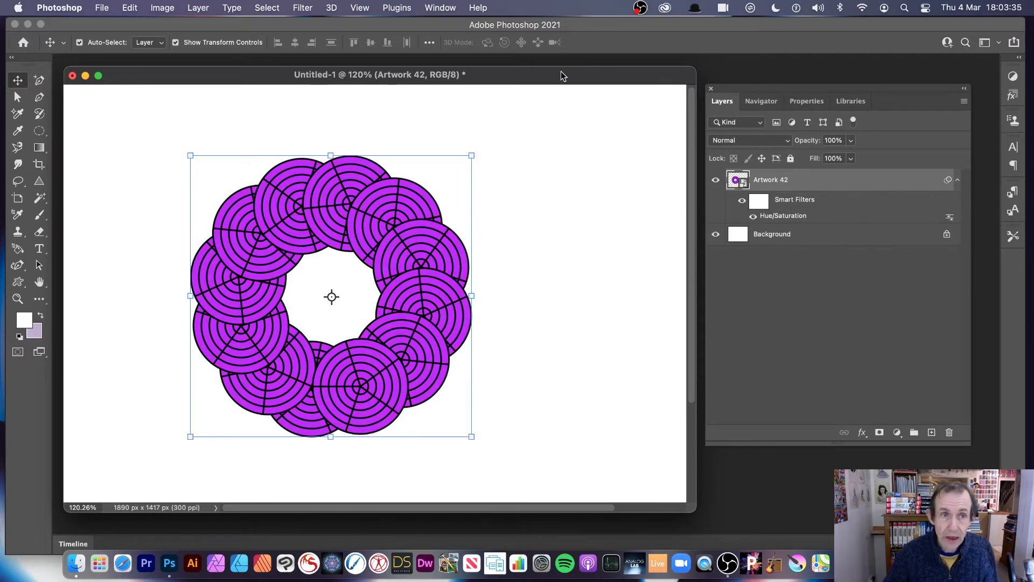
# Step: Apply a Gaussian Blur smart filter with a 14.8 pixel radius to Artwork 42
pyautogui.click(305, 9)
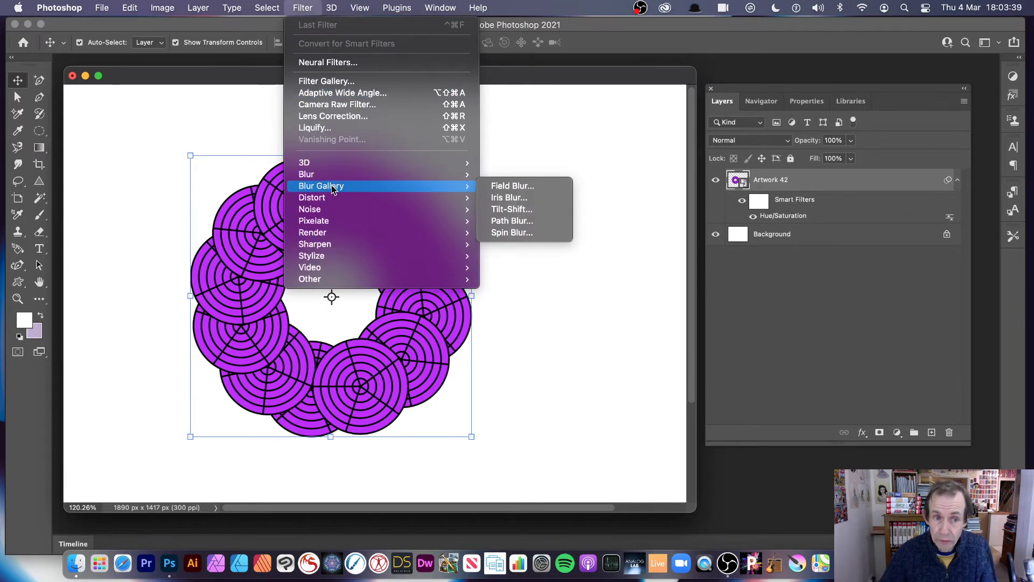
pyautogui.moveTo(339, 200)
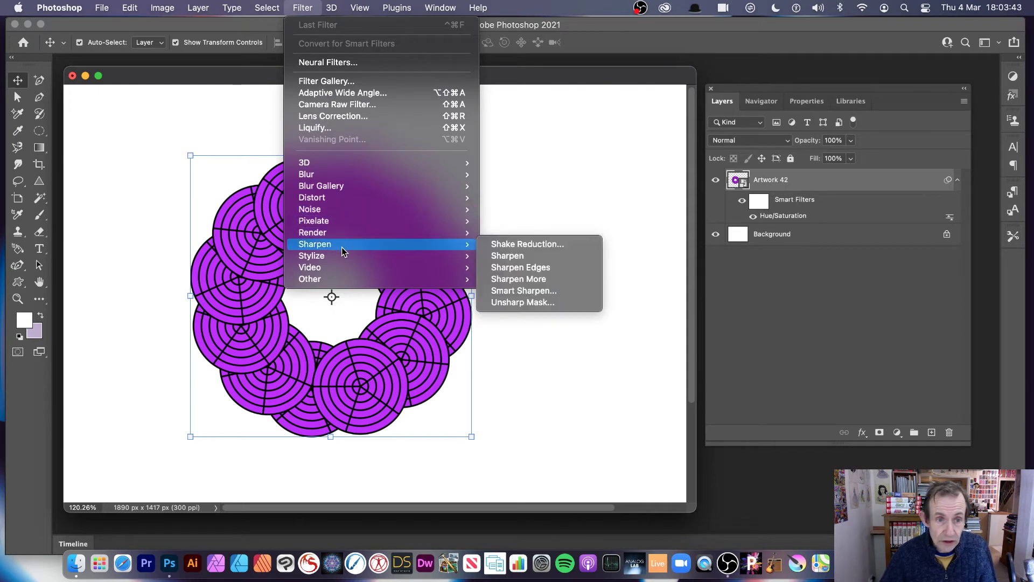
pyautogui.moveTo(351, 175)
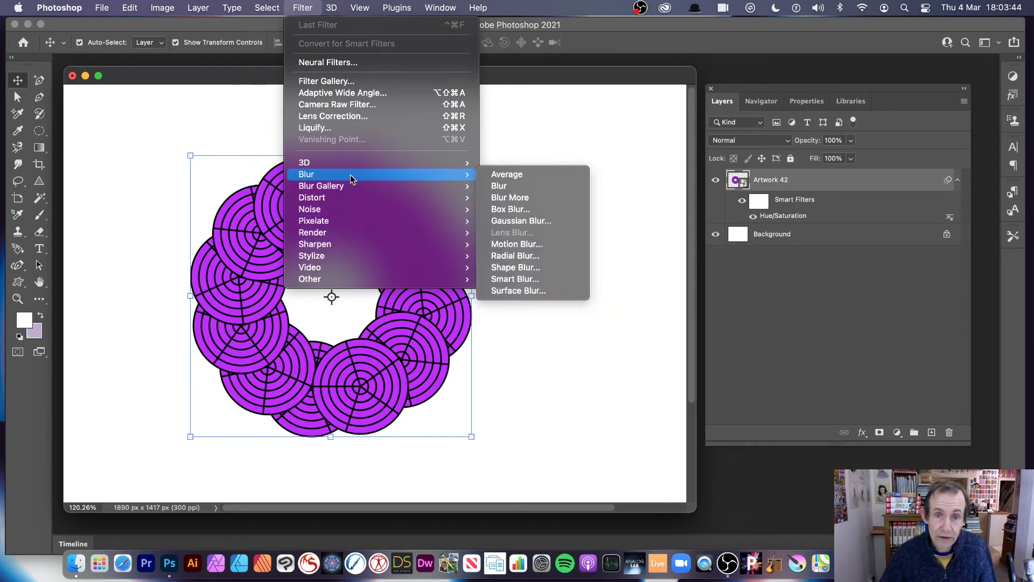
pyautogui.click(516, 221)
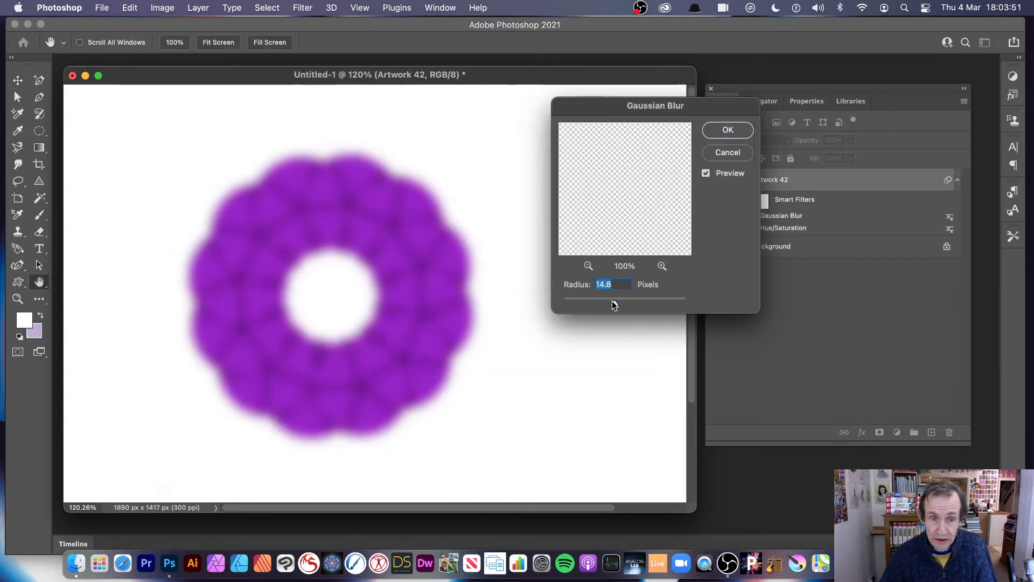
pyautogui.click(726, 130)
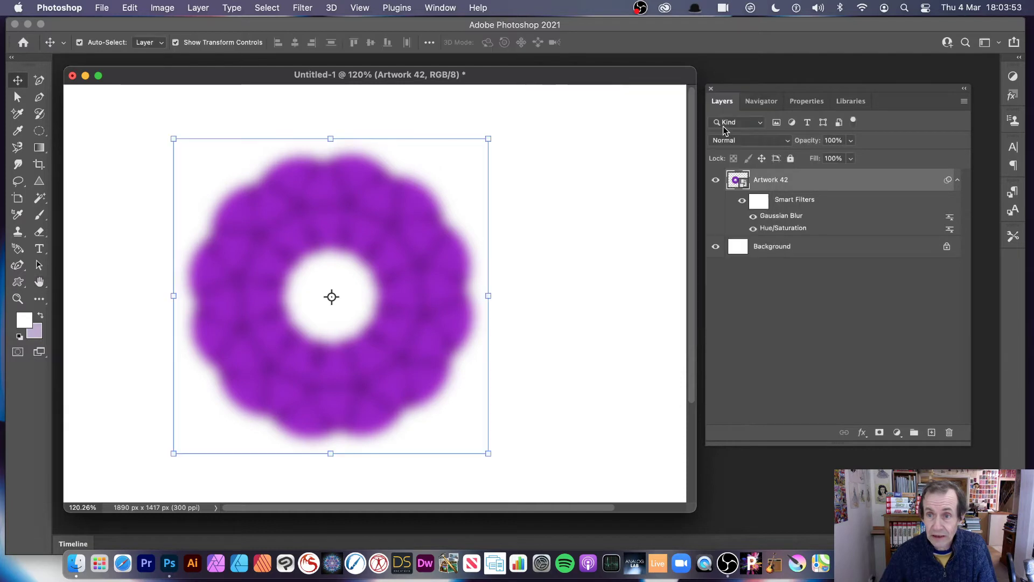
# Step: Try the Darken, Overlay and Exclusion blending modes on Artwork 42's Gaussian Blur smart filter, and cancel the changes
pyautogui.doubleClick(949, 221)
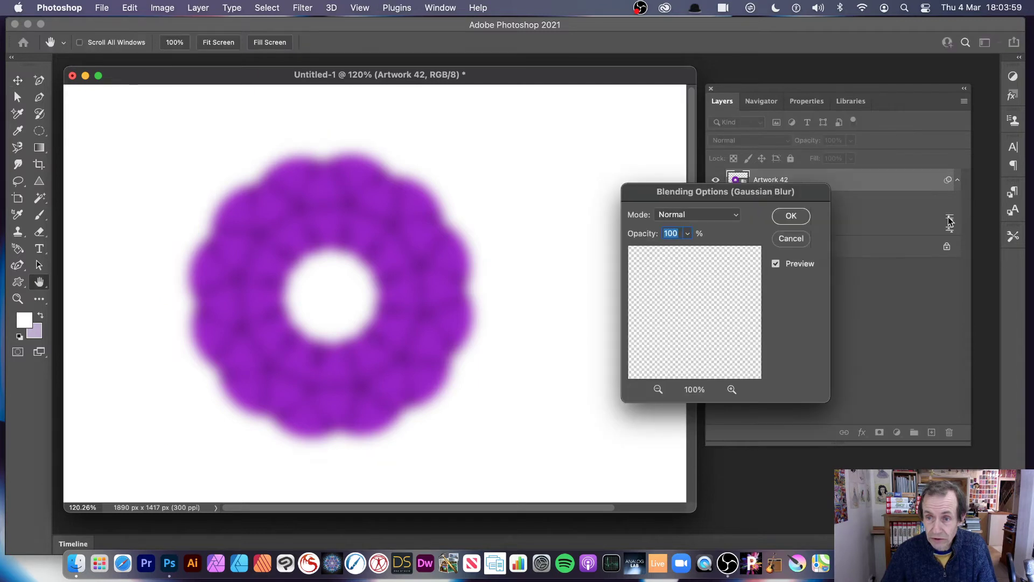
pyautogui.click(721, 215)
pyautogui.click(710, 251)
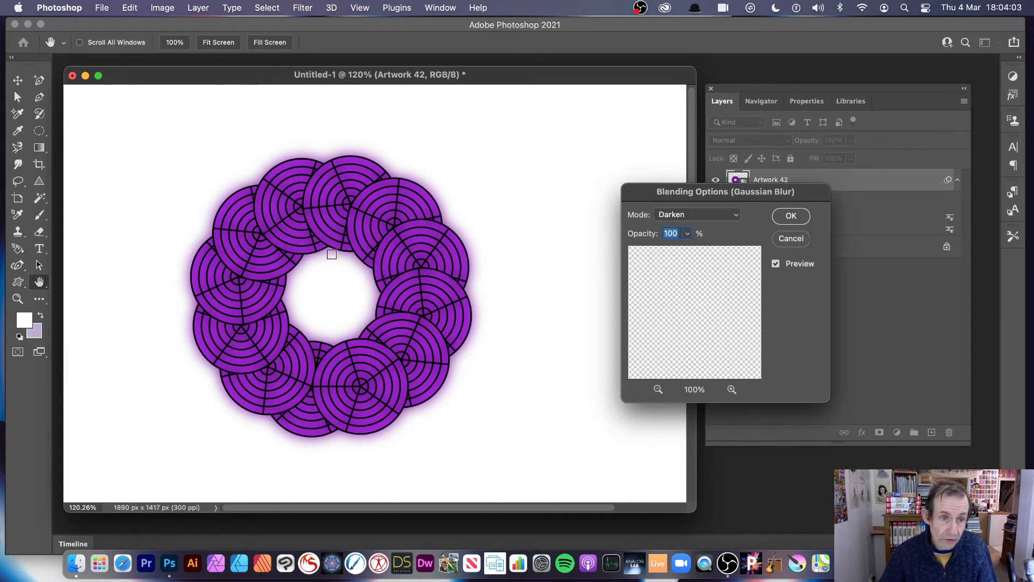
pyautogui.click(691, 215)
pyautogui.click(678, 364)
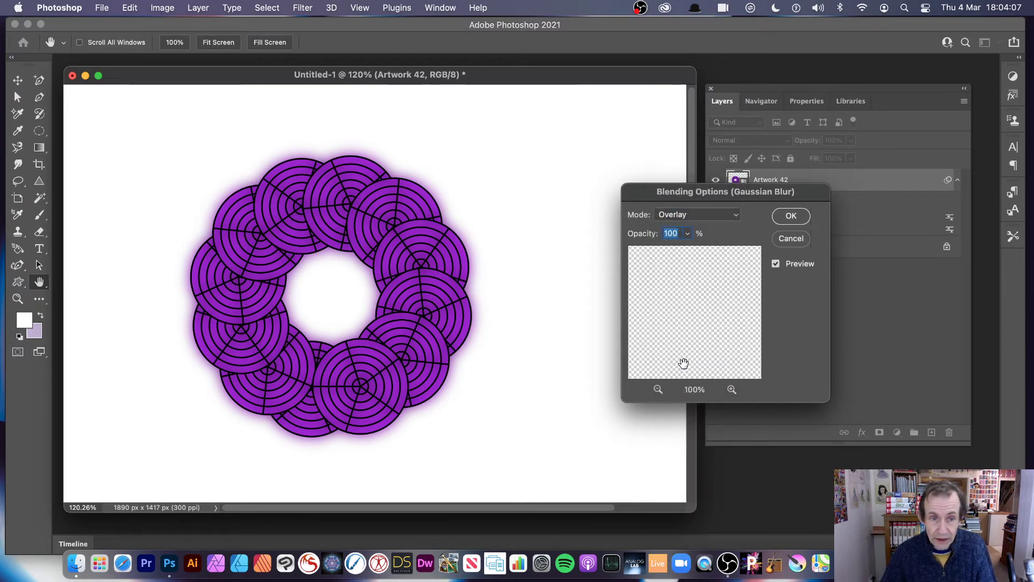
pyautogui.click(694, 216)
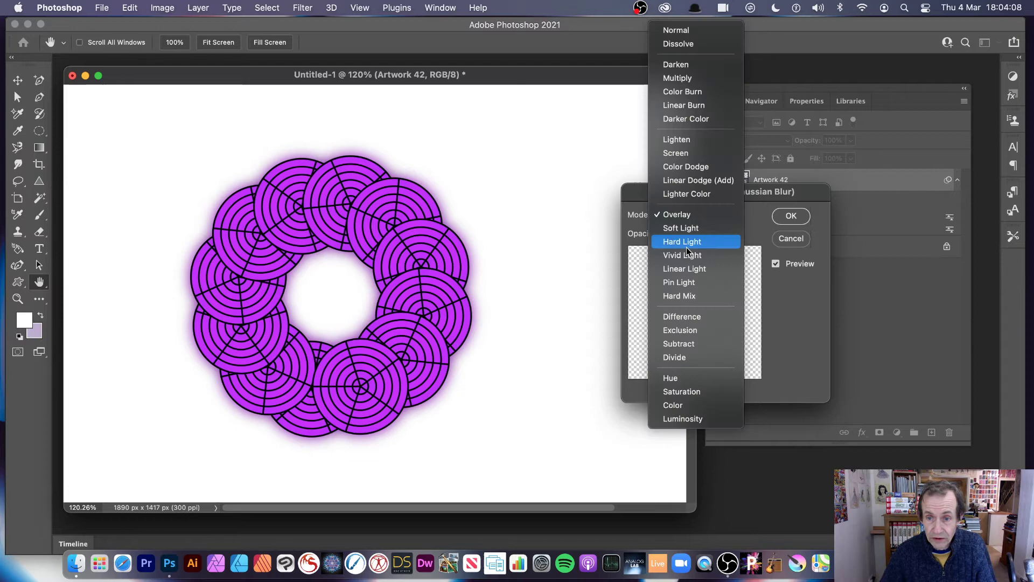
pyautogui.click(694, 331)
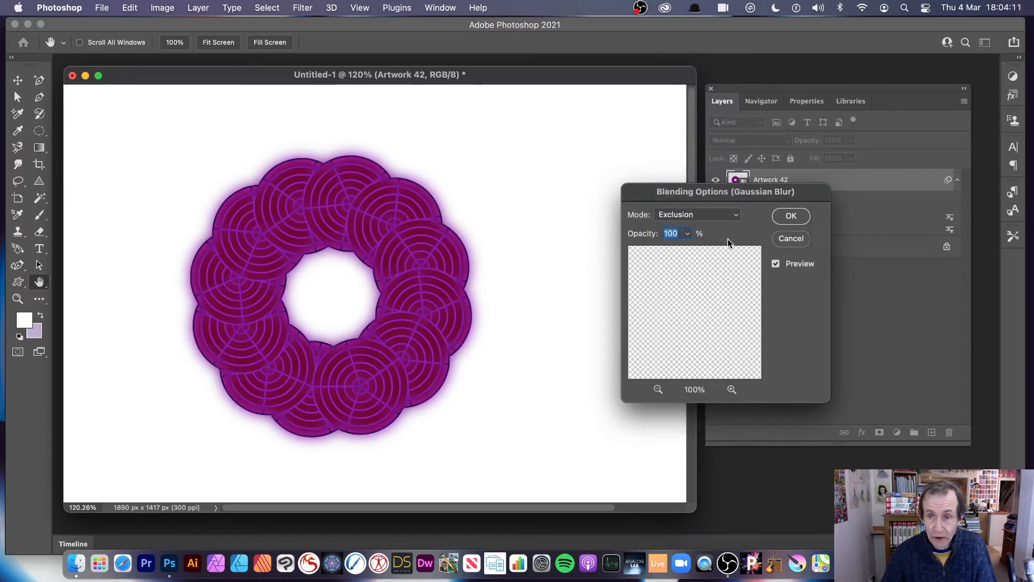
pyautogui.click(791, 239)
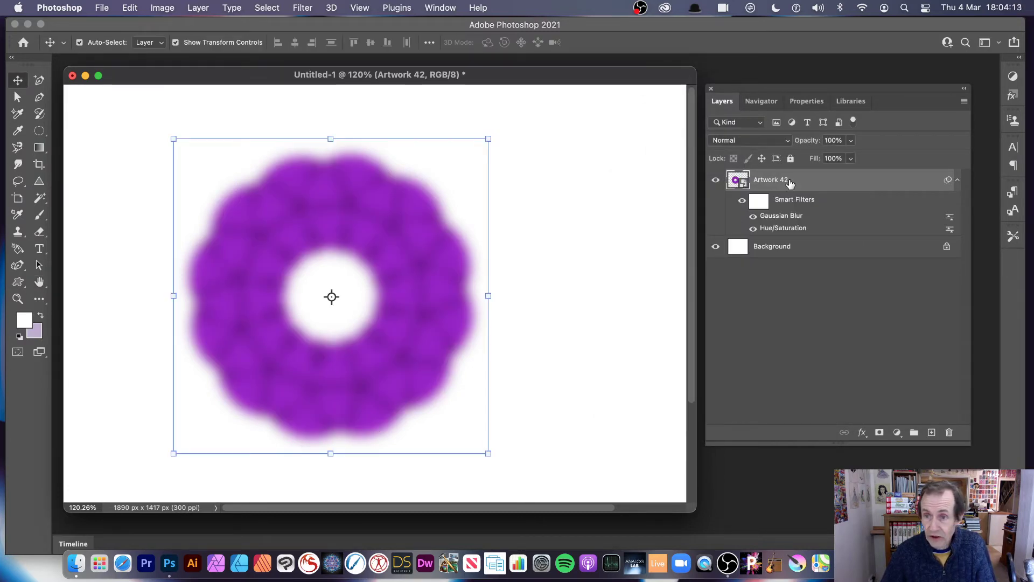
# Step: Hide the Gaussian Blur smart filter, try the Smudge tool on Artwork 42, and delete the layer
pyautogui.click(751, 217)
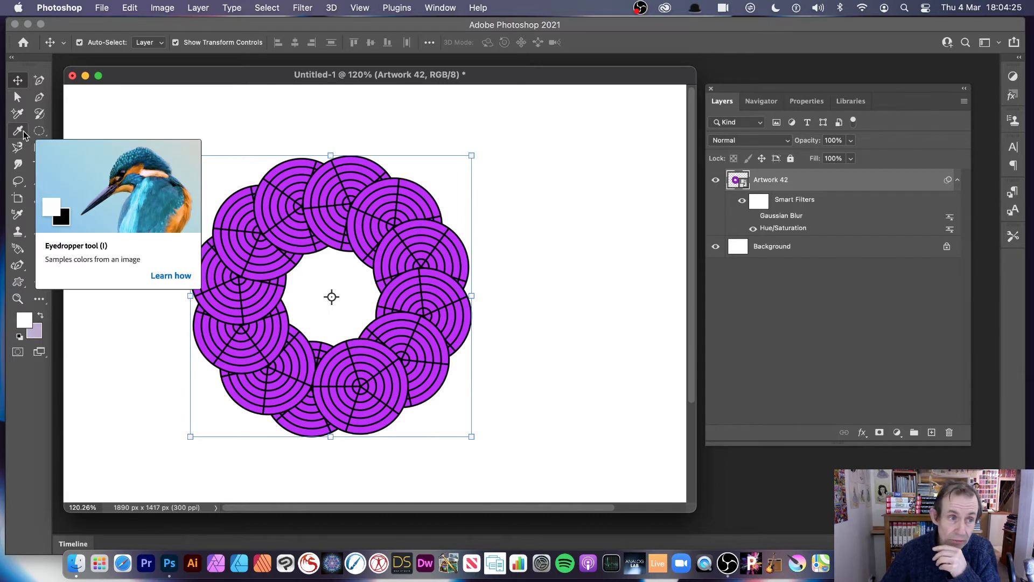
pyautogui.click(18, 165)
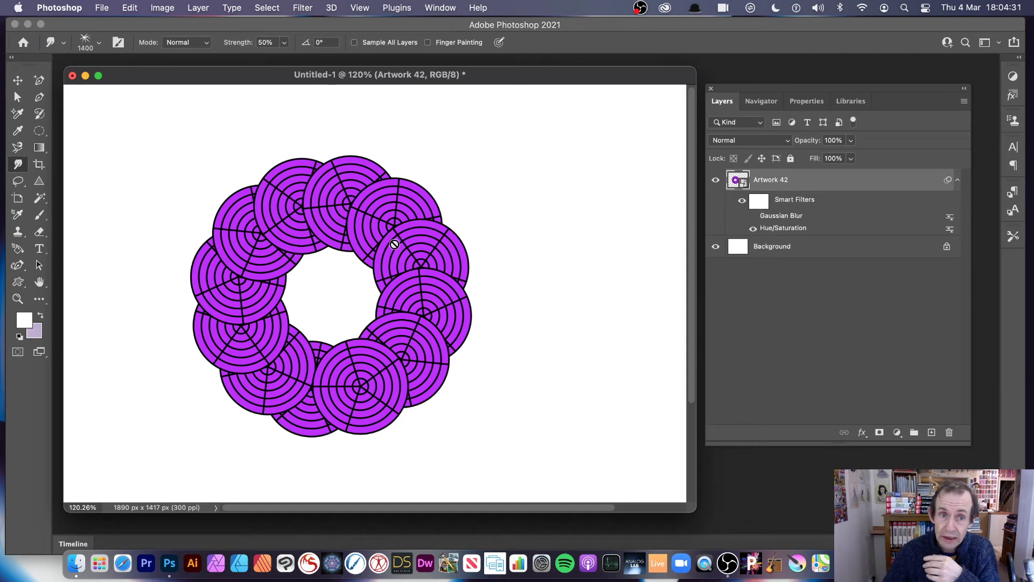
pyautogui.click(17, 80)
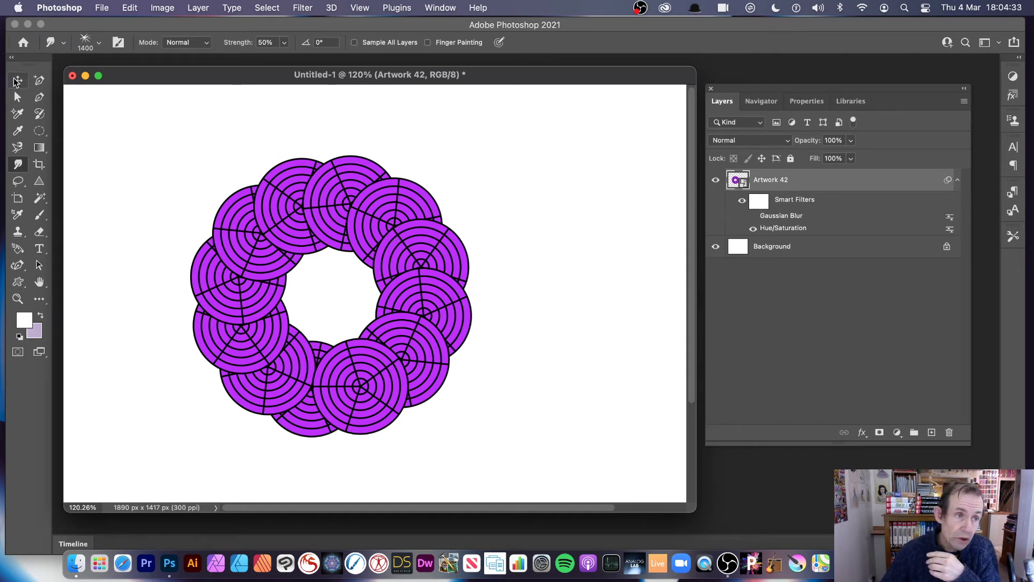
pyautogui.press('Delete')
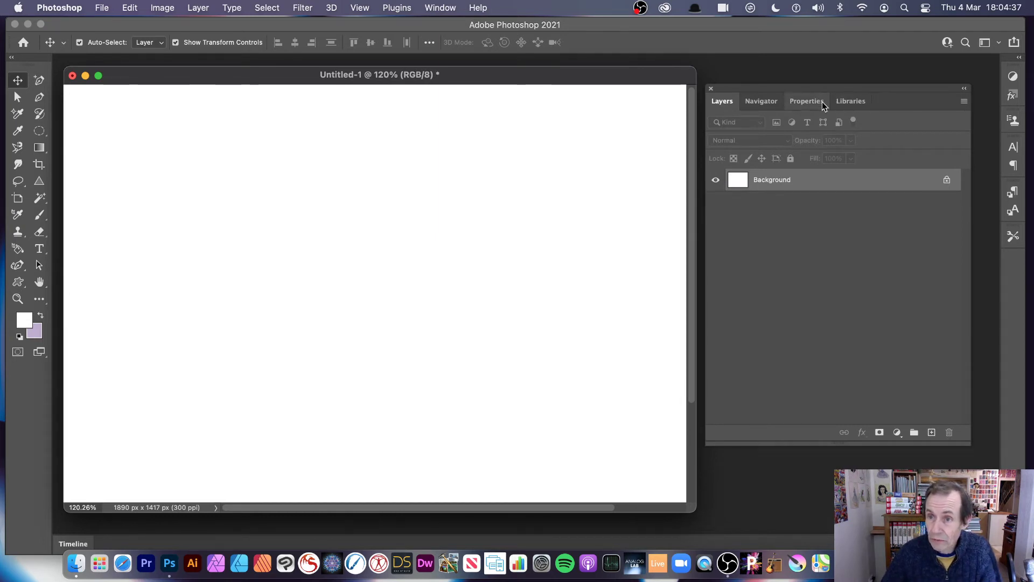
# Step: Place Artwork 36 from the Polar Grid Illustrator library, scale it to about 31%, and position it near the canvas centre
pyautogui.click(851, 102)
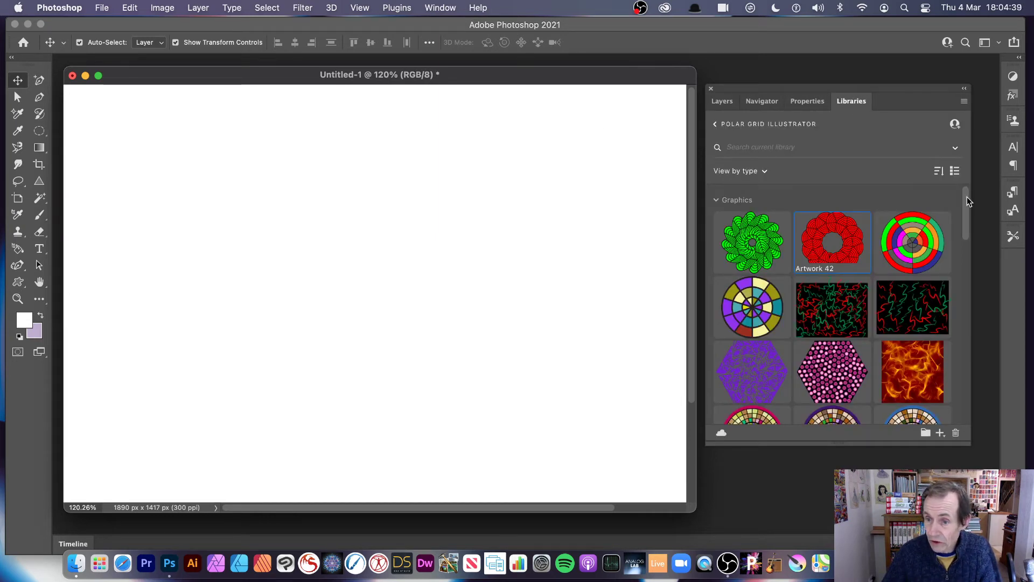
pyautogui.moveTo(967, 200); pyautogui.dragTo(968, 253)
pyautogui.scroll(3, 968, 269)
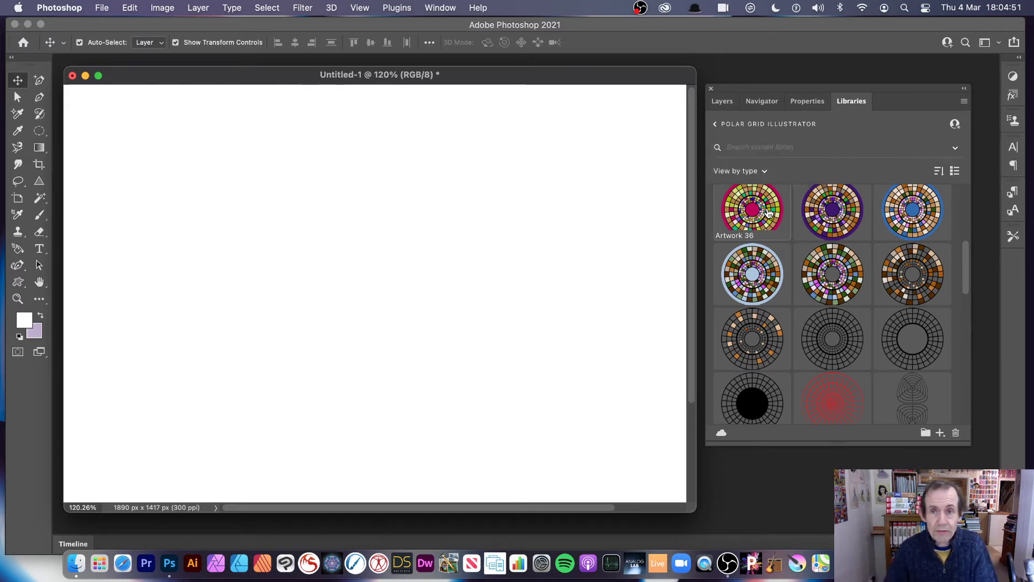
pyautogui.moveTo(748, 201); pyautogui.dragTo(616, 192)
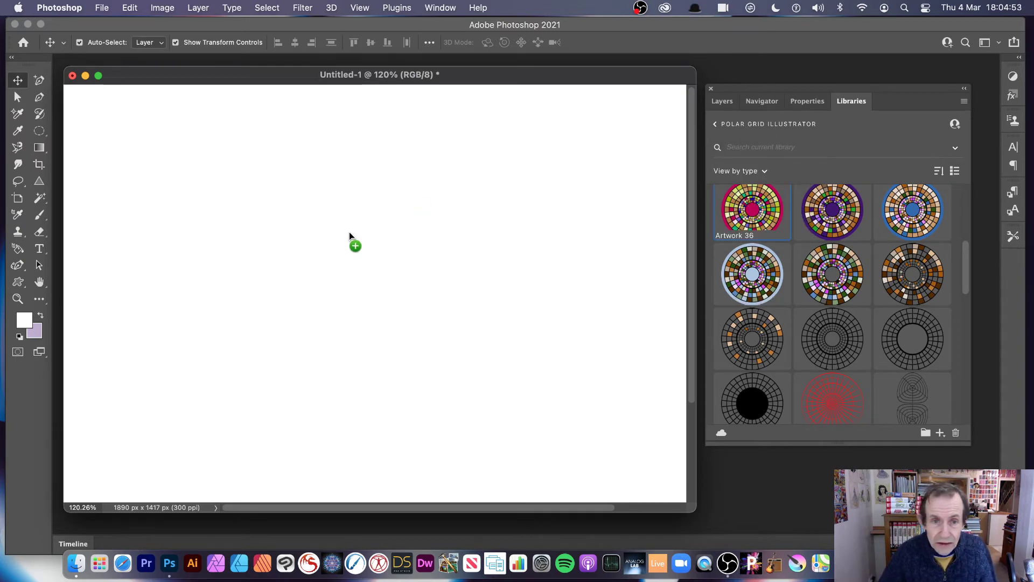
pyautogui.moveTo(350, 234); pyautogui.dragTo(436, 313)
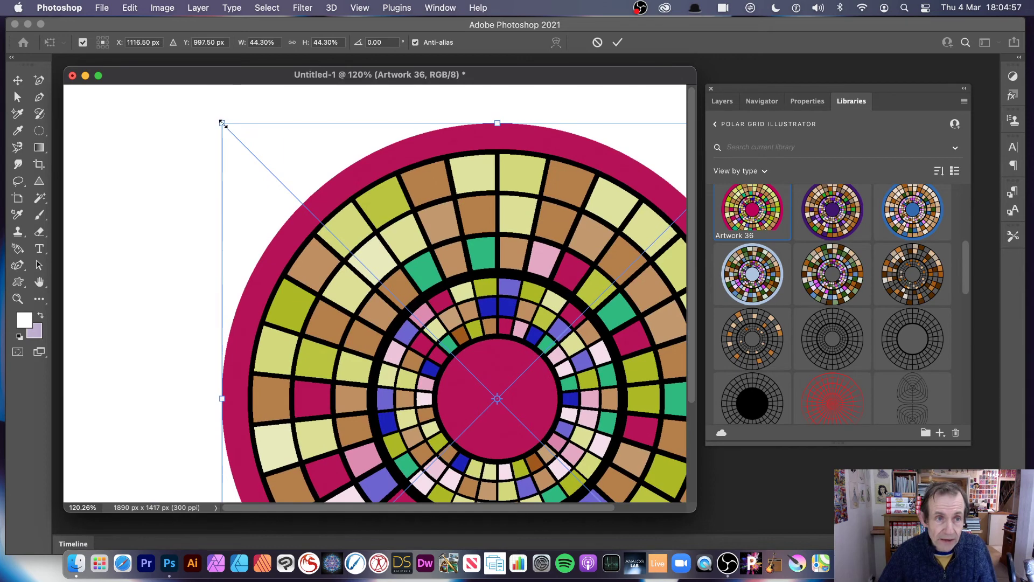
pyautogui.moveTo(222, 123); pyautogui.dragTo(385, 293)
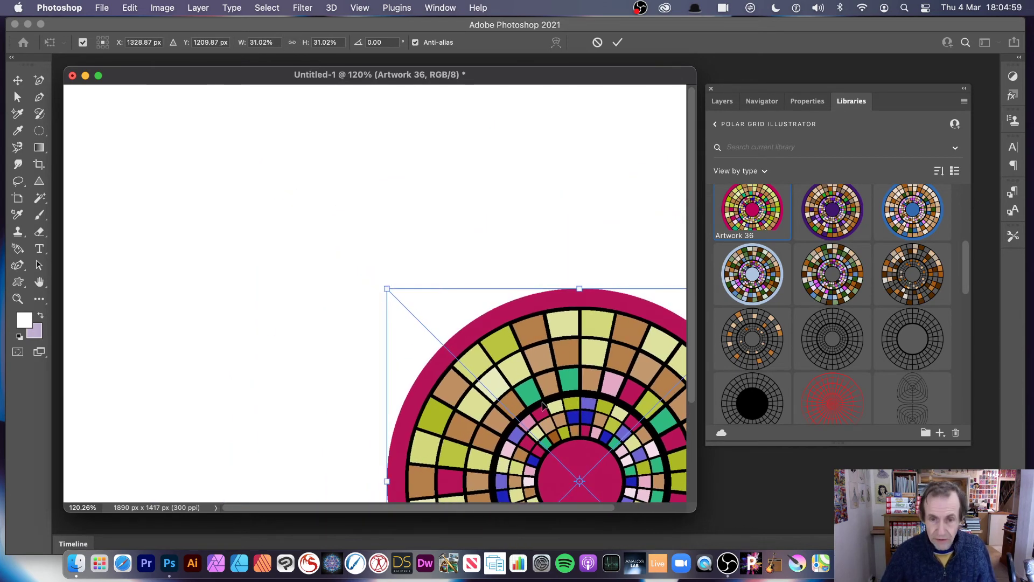
pyautogui.moveTo(545, 407); pyautogui.dragTo(367, 227)
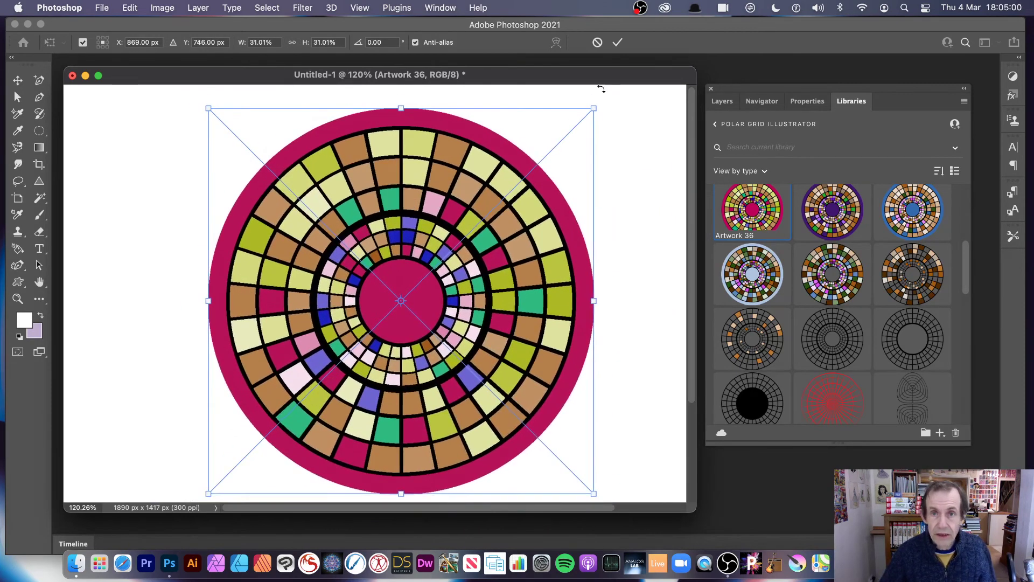
pyautogui.click(618, 42)
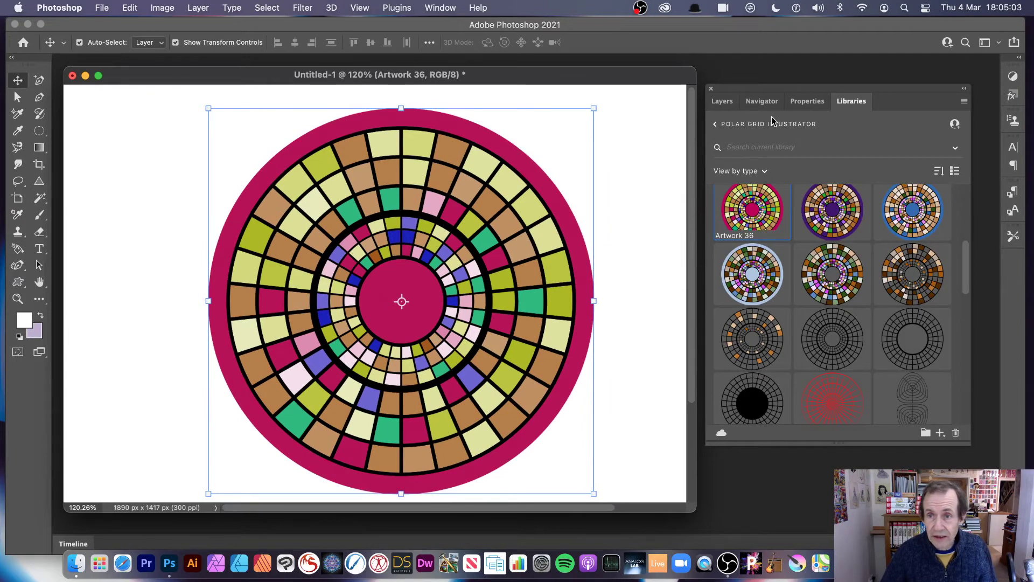
# Step: Scale Artwork 36 down to about 900 px wide by 923 px high
pyautogui.click(722, 102)
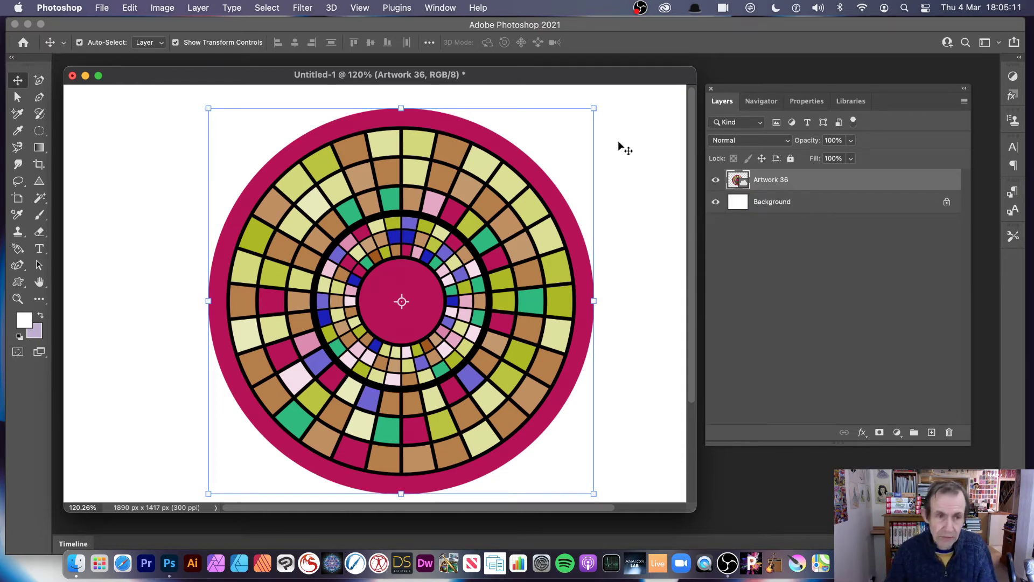
pyautogui.moveTo(209, 109); pyautogui.dragTo(244, 135)
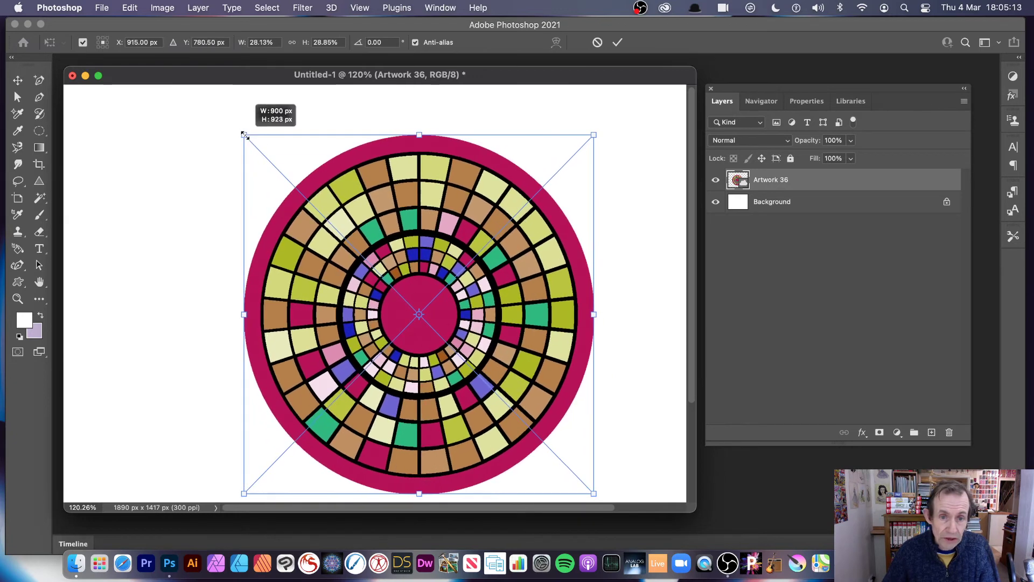
pyautogui.click(618, 43)
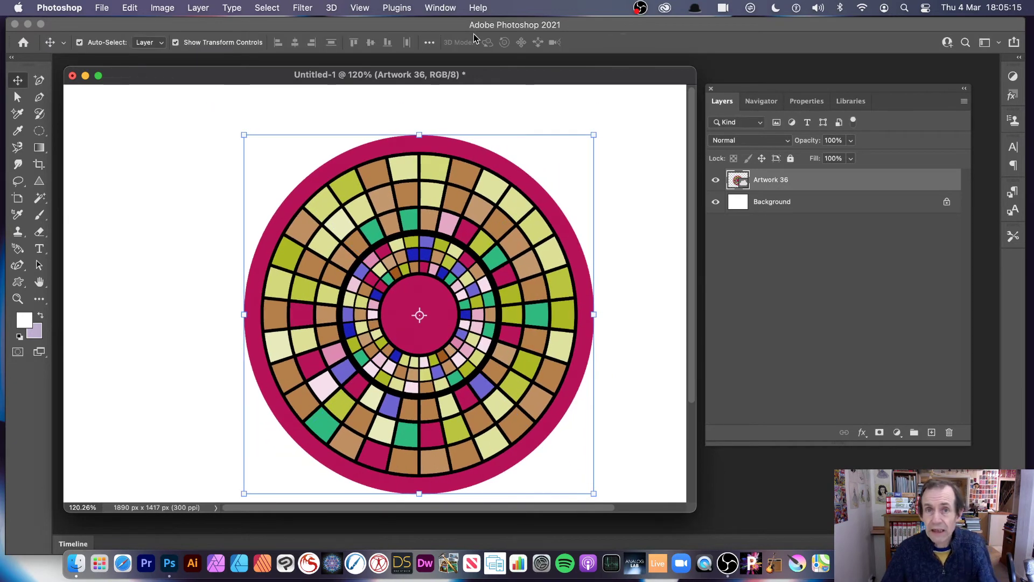
# Step: Apply a Lens Flare smart filter to Artwork 36 with 116% brightness and the 50-300mm Zoom lens, and toggle it off and on
pyautogui.click(297, 8)
pyautogui.moveTo(332, 235)
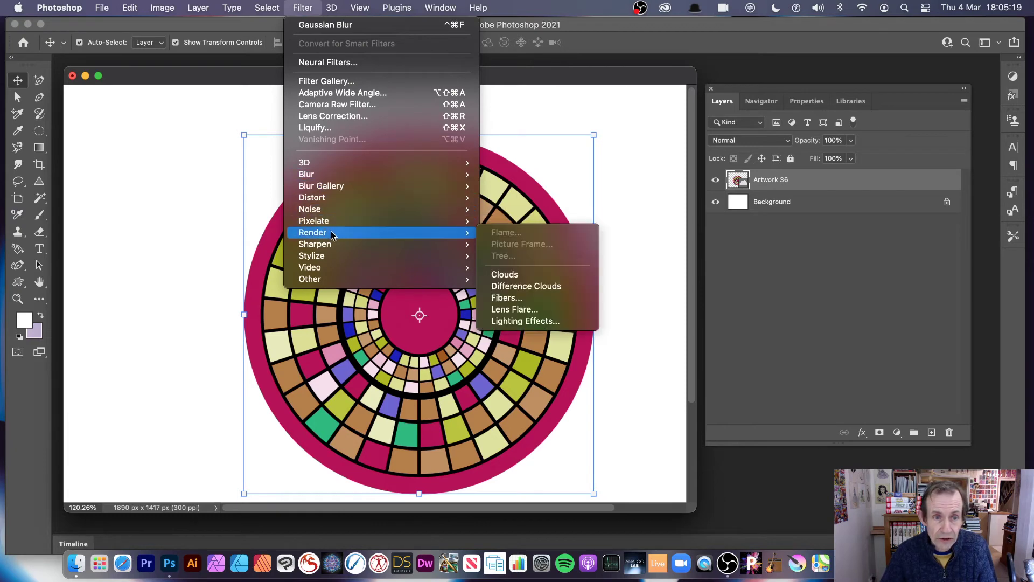
pyautogui.click(539, 309)
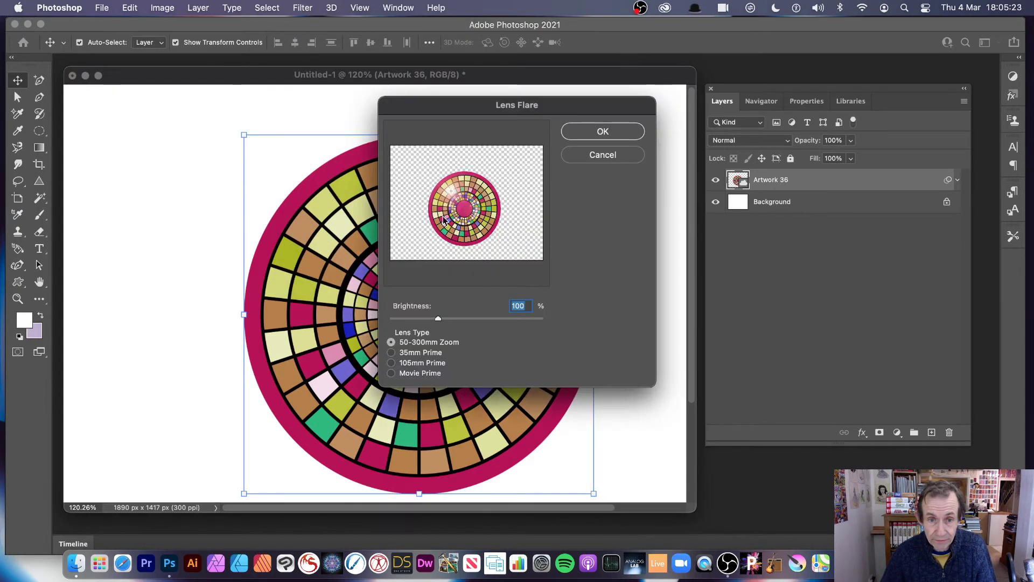
pyautogui.click(446, 319)
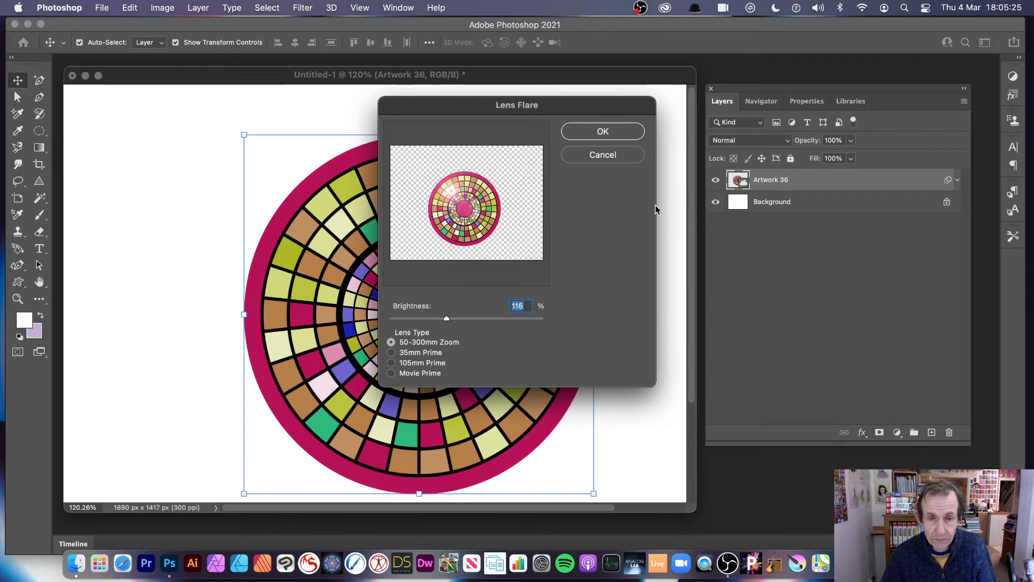
pyautogui.click(603, 132)
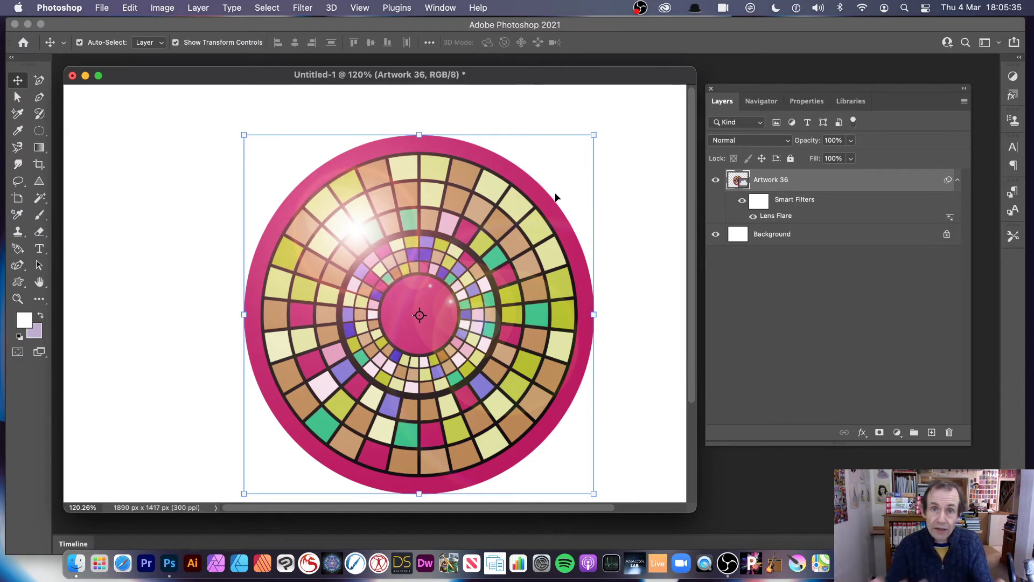
pyautogui.click(753, 218)
pyautogui.click(753, 217)
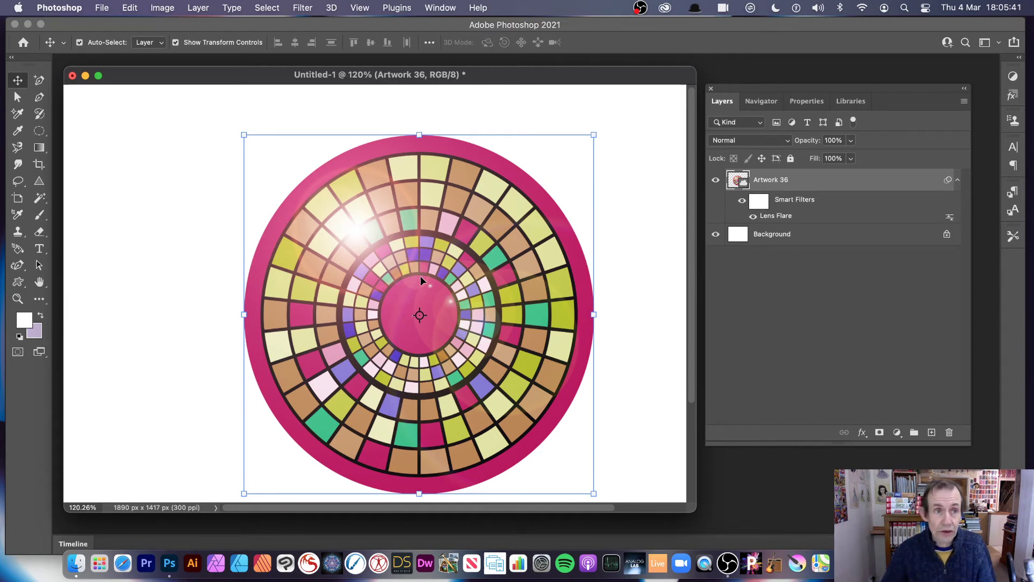
# Step: Try an Invert adjustment on Artwork 36 and undo it
pyautogui.click(161, 8)
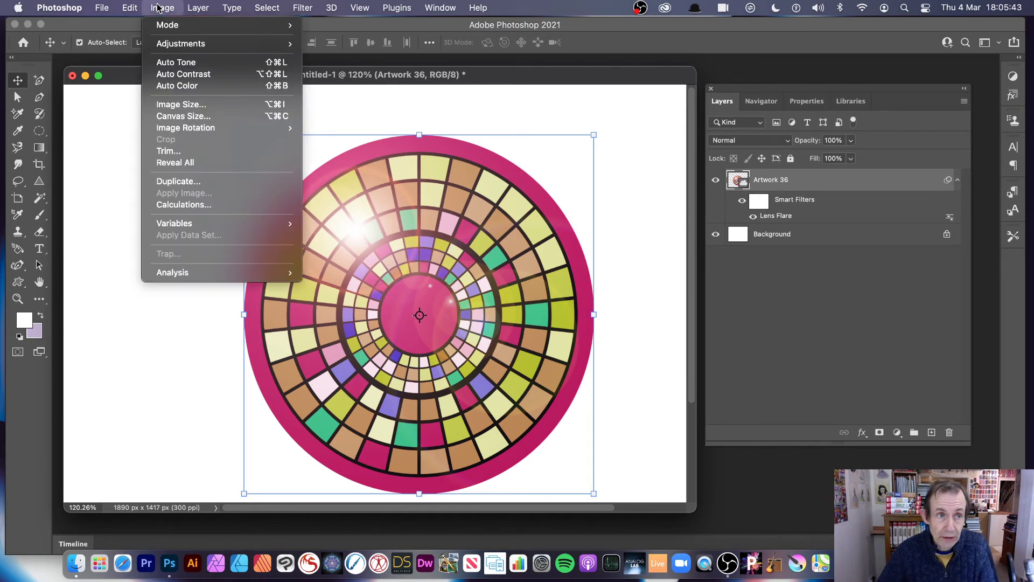
pyautogui.moveTo(168, 45)
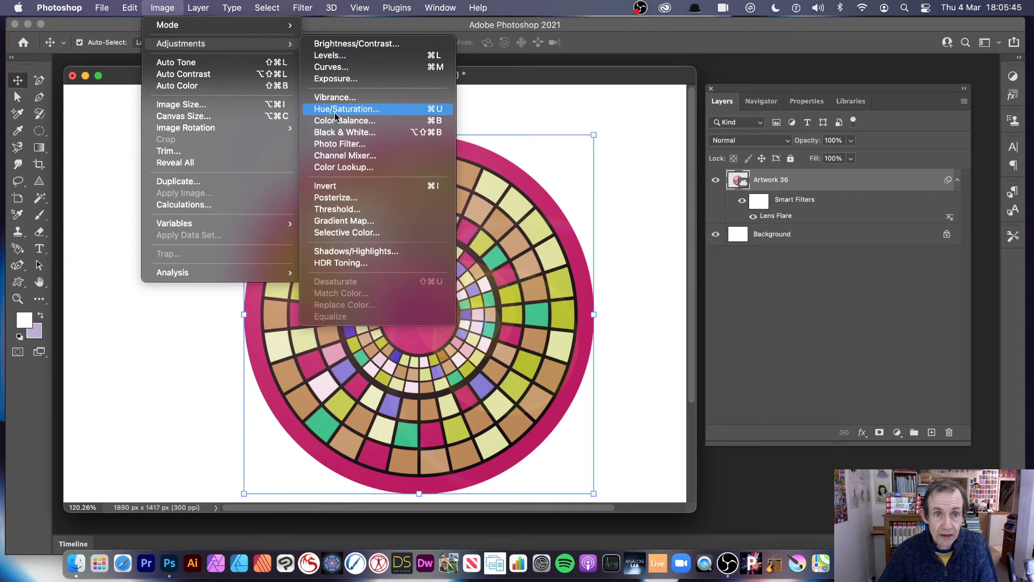
pyautogui.click(343, 186)
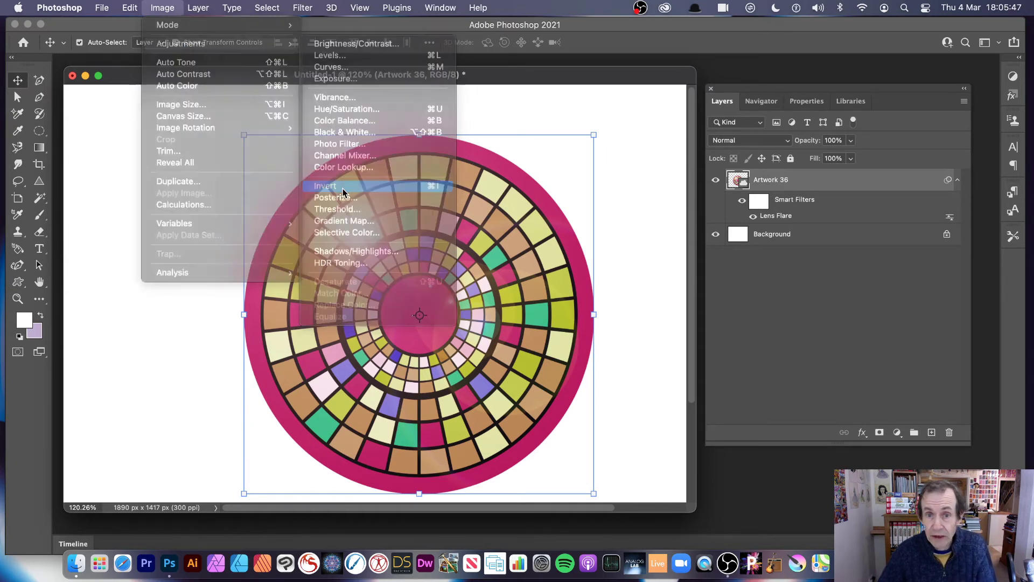
pyautogui.press('super')
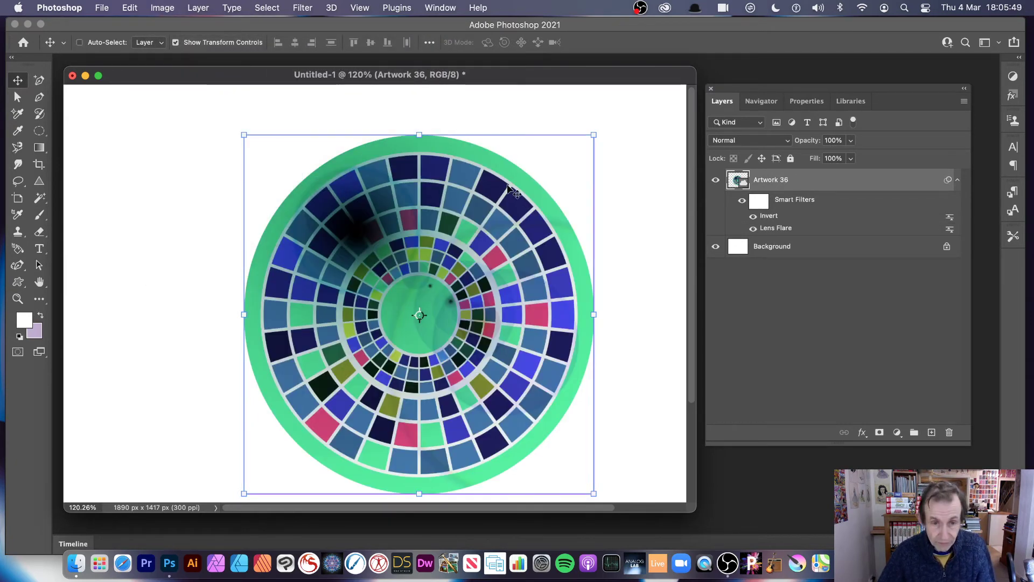
pyautogui.press('super+z')
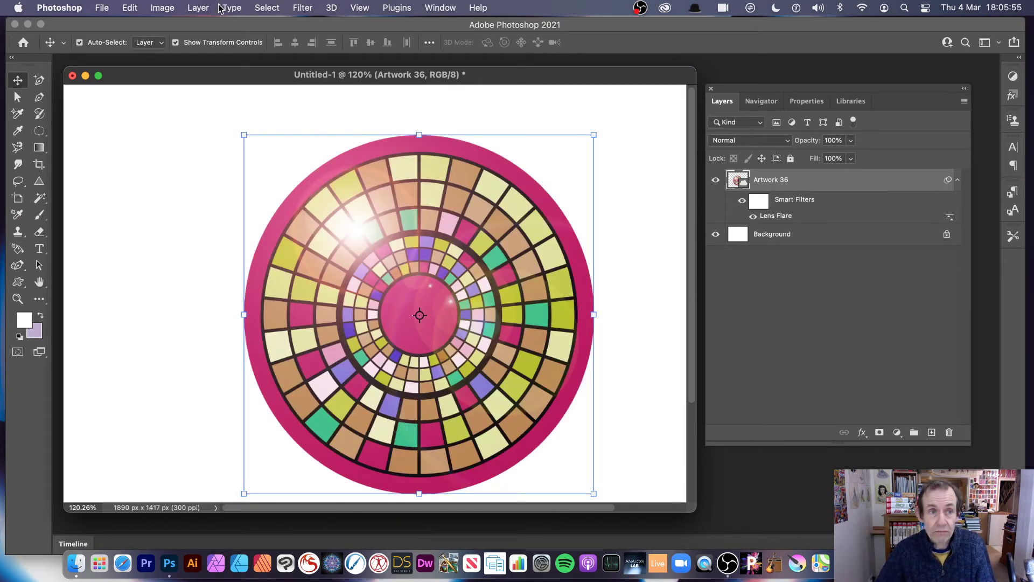
pyautogui.click(198, 8)
pyautogui.moveTo(234, 139)
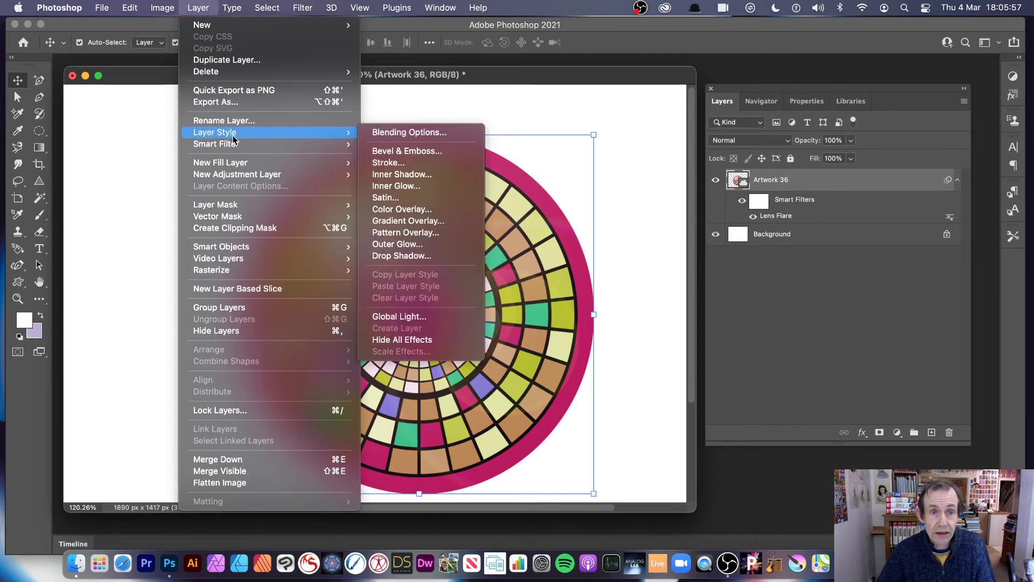
pyautogui.click(589, 116)
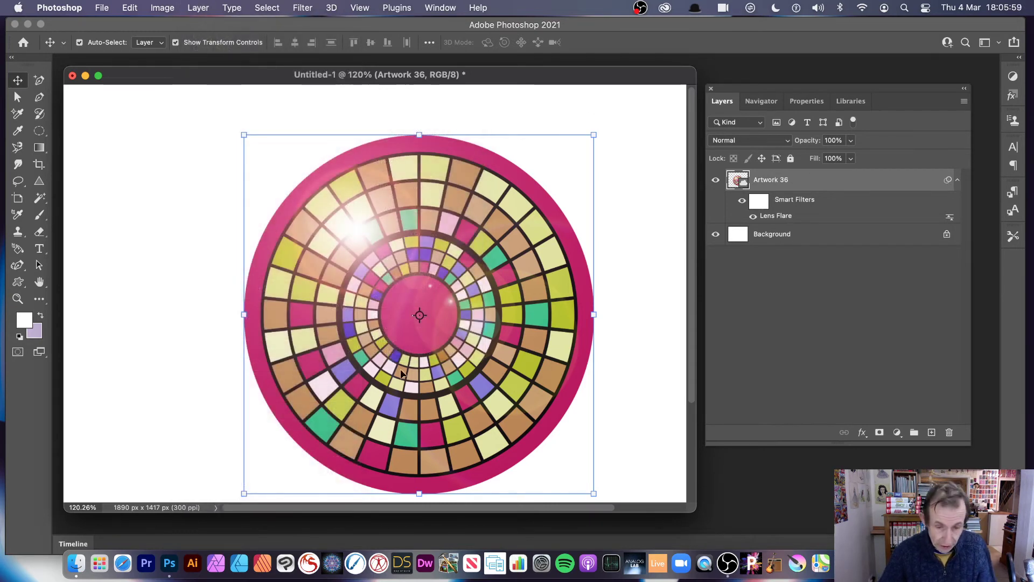
# Step: Scale Artwork 36 down further towards its lower-right corner
pyautogui.moveTo(247, 134); pyautogui.dragTo(308, 203)
pyautogui.press('Return')
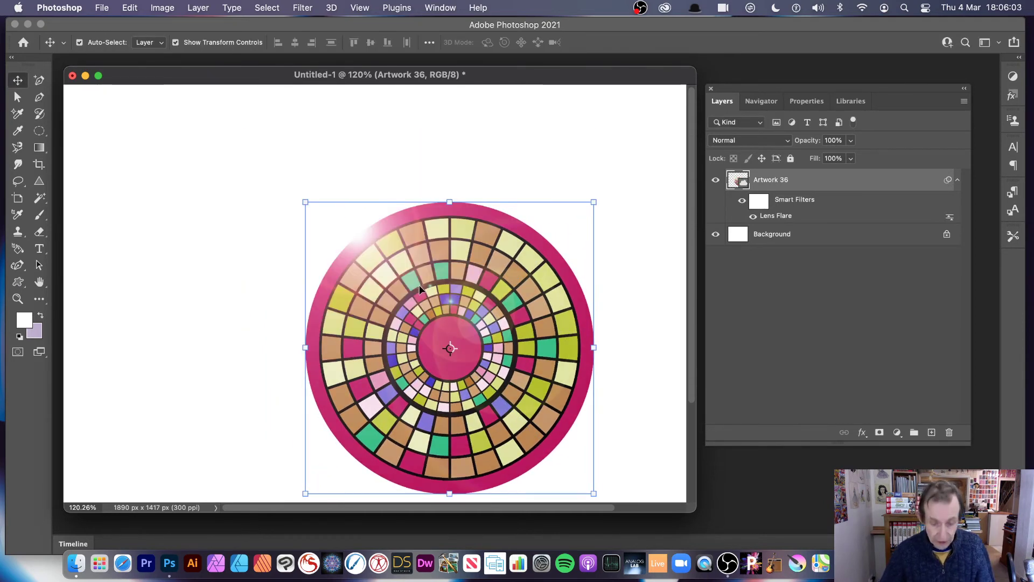
# Step: Duplicate Artwork 36, shrink the copy to a little over half the original's diameter, and centre it inside the original
pyautogui.keyDown('alt'); pyautogui.moveTo(422, 283); pyautogui.dragTo(347, 198); pyautogui.keyUp('alt')
pyautogui.moveTo(216, 127); pyautogui.dragTo(333, 248)
pyautogui.moveTo(428, 301); pyautogui.dragTo(456, 317)
pyautogui.press('Return')
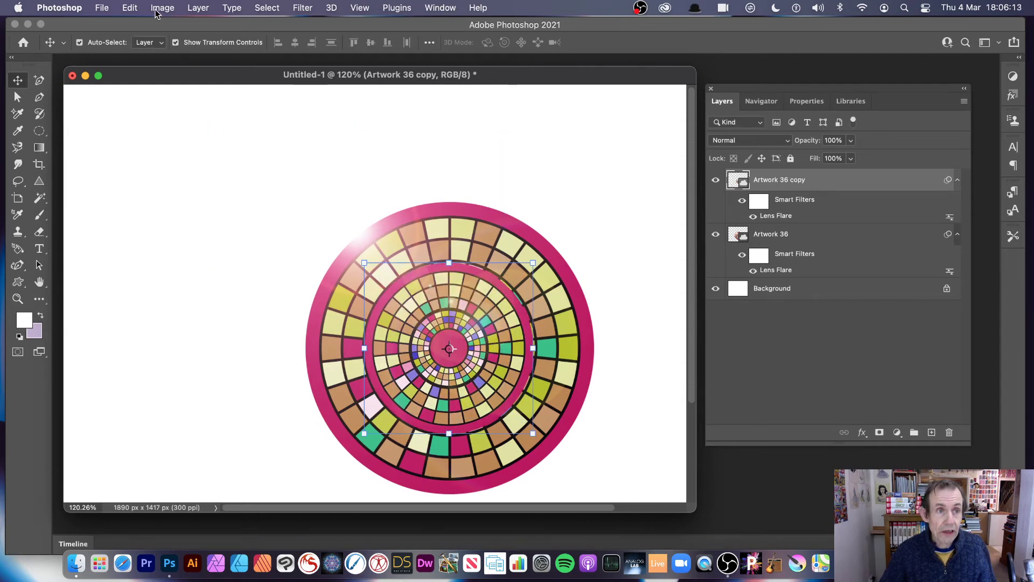
# Step: Apply a Hue/Saturation smart filter to Artwork 36 copy, shifting its hue so the magenta rings turn green
pyautogui.click(162, 7)
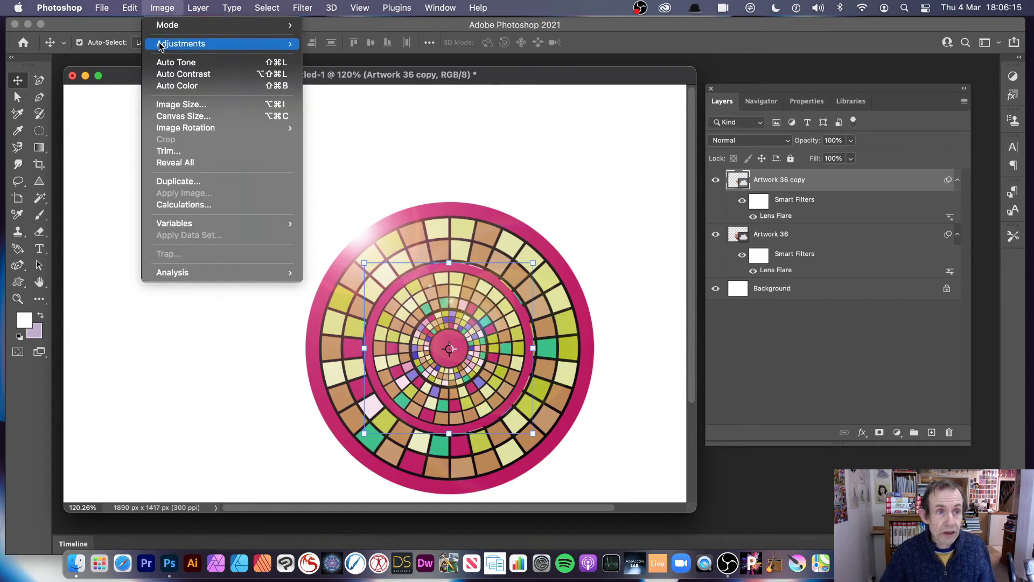
pyautogui.moveTo(215, 44)
pyautogui.click(351, 109)
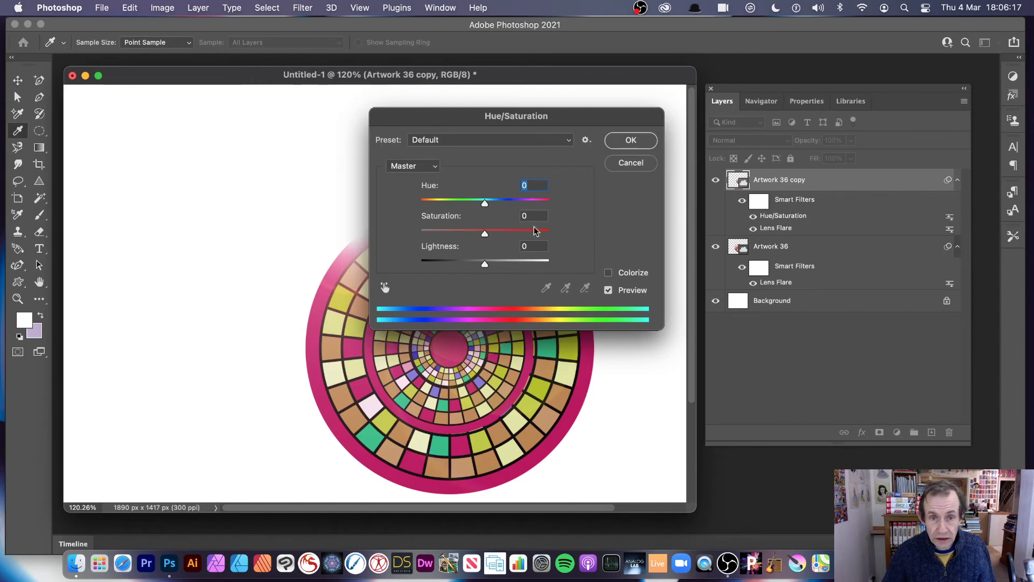
pyautogui.moveTo(498, 208); pyautogui.dragTo(537, 207)
pyautogui.click(639, 144)
pyautogui.press('v')
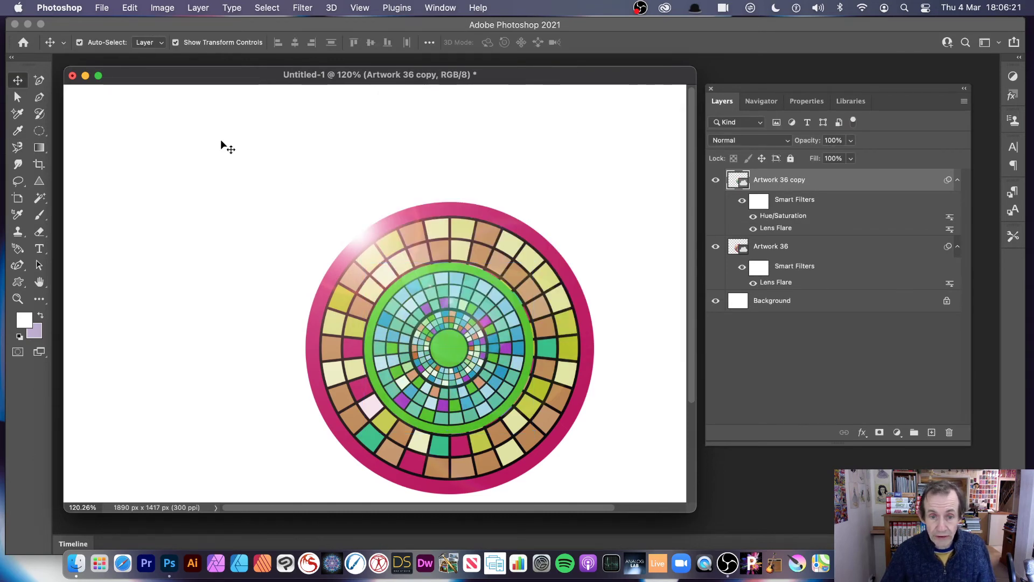
# Step: Combine Artwork 36 and Artwork 36 copy into one smart object and move it up and left towards the canvas centre
pyautogui.click(222, 144)
pyautogui.moveTo(249, 185); pyautogui.dragTo(627, 463)
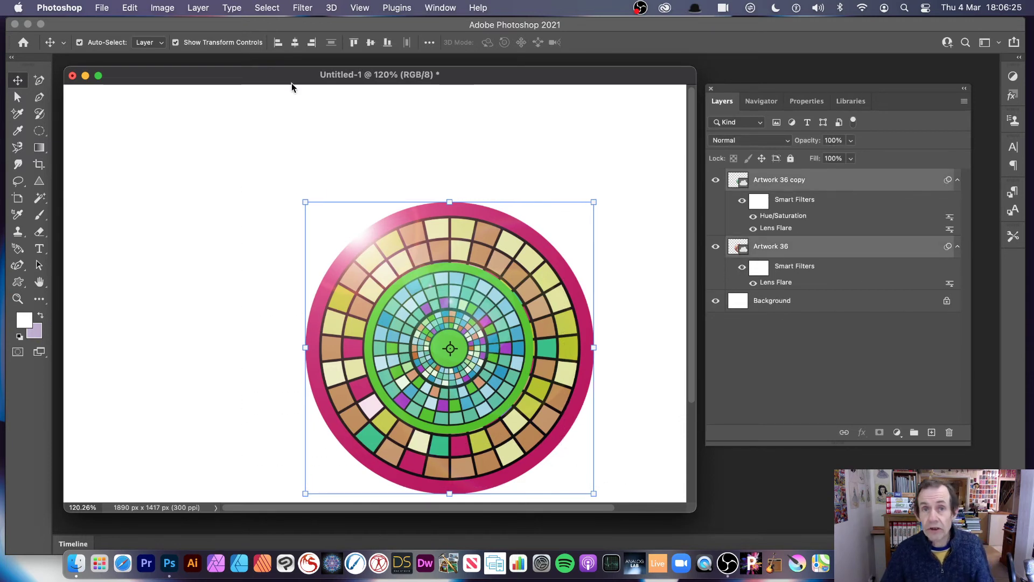
pyautogui.click(192, 9)
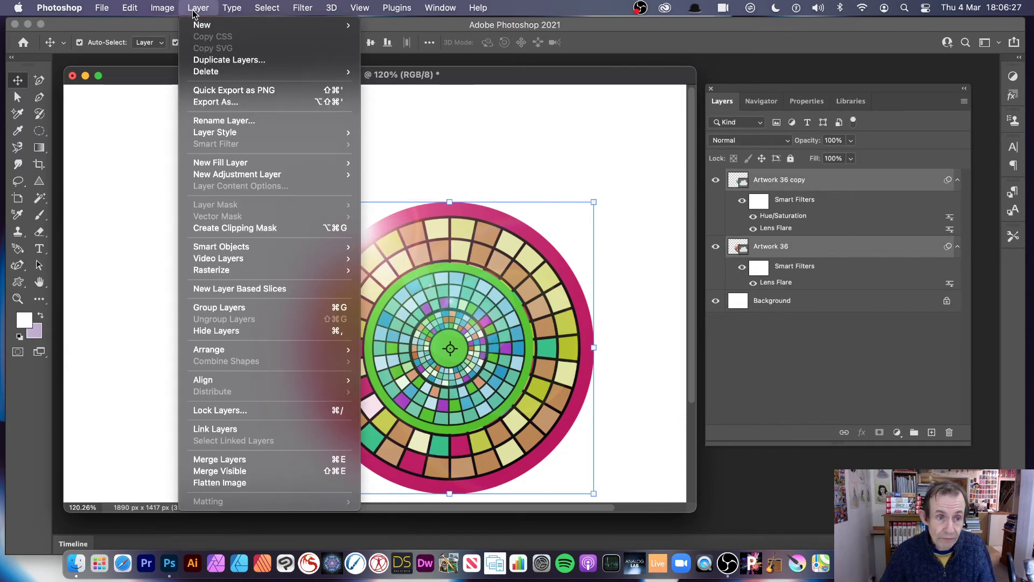
pyautogui.moveTo(267, 253)
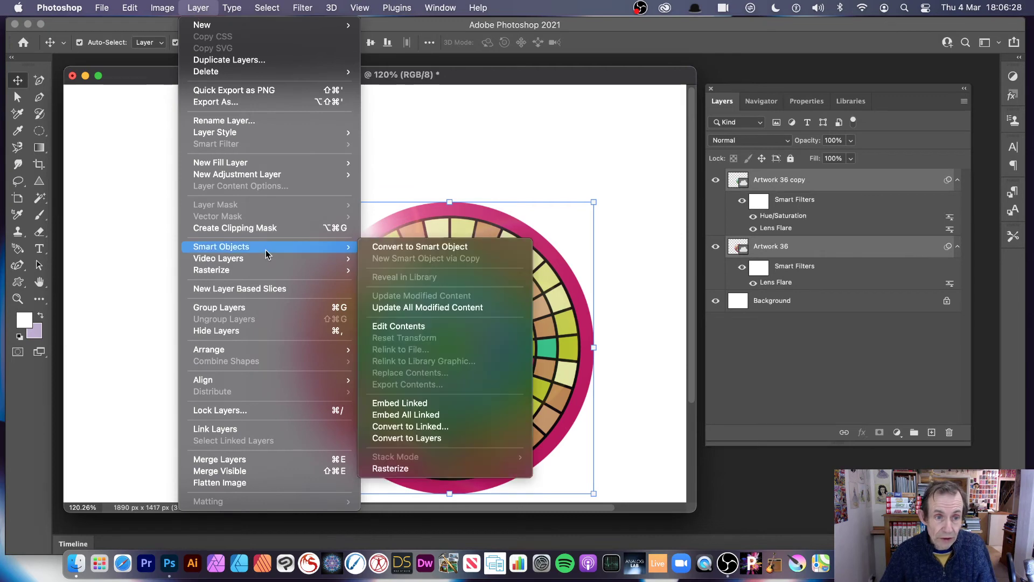
pyautogui.click(416, 246)
pyautogui.moveTo(487, 257); pyautogui.dragTo(453, 187)
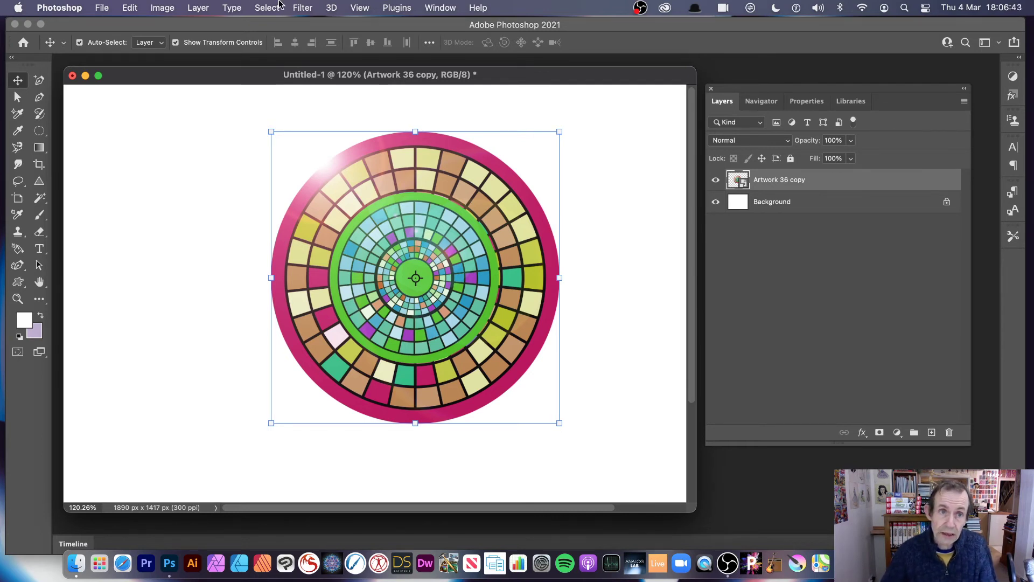
# Step: Apply the Filter Gallery's Plaster sketch effect to the combined disc, with Image Balance 20, Smoothness 2 and Light from Top
pyautogui.click(302, 8)
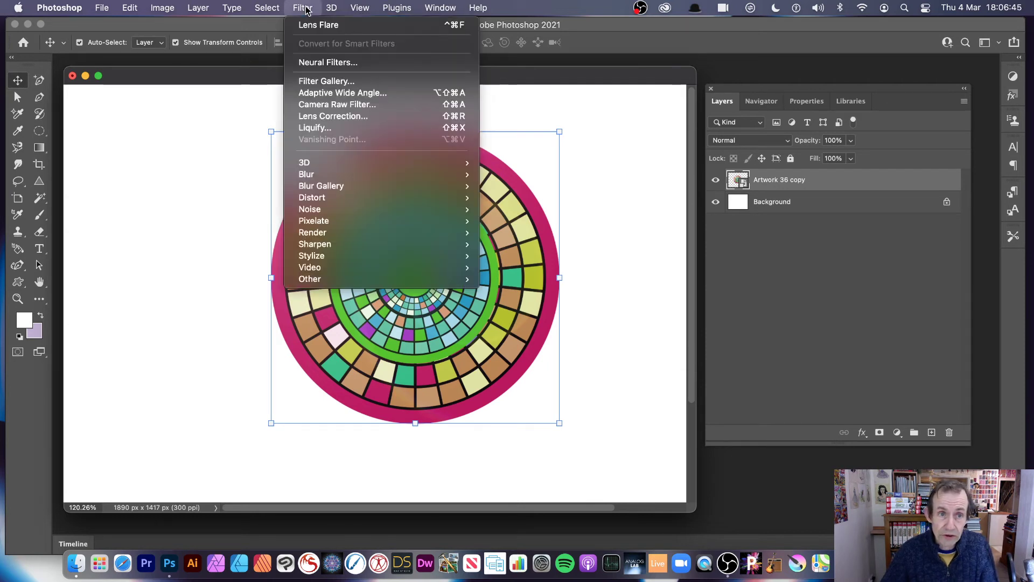
pyautogui.click(304, 87)
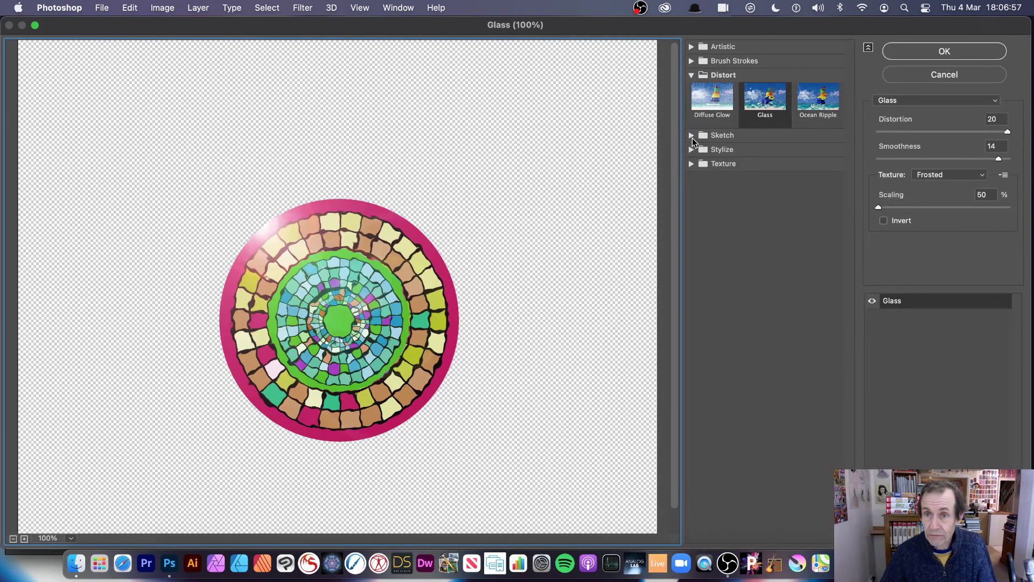
pyautogui.click(694, 141)
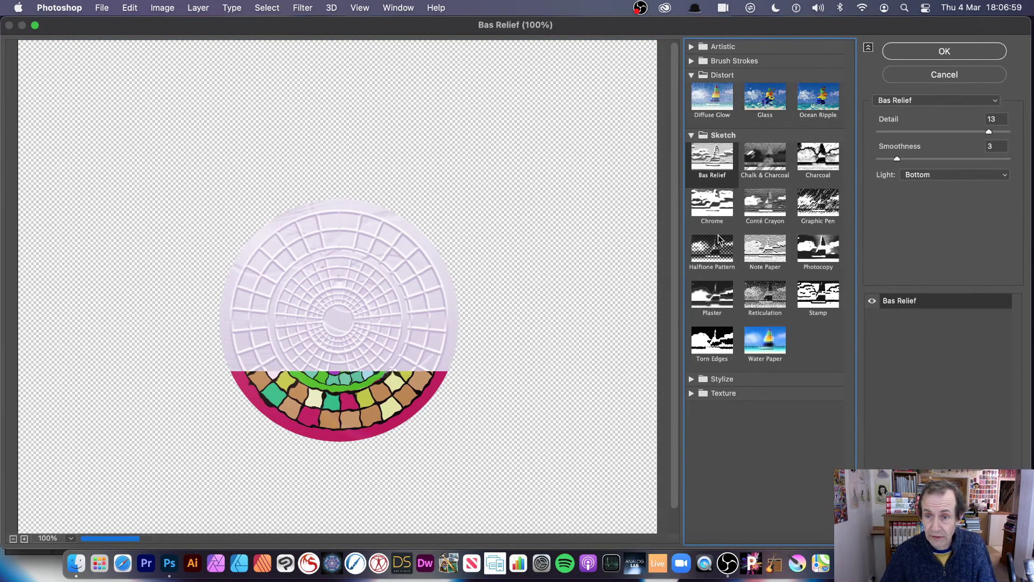
pyautogui.click(719, 242)
pyautogui.click(722, 299)
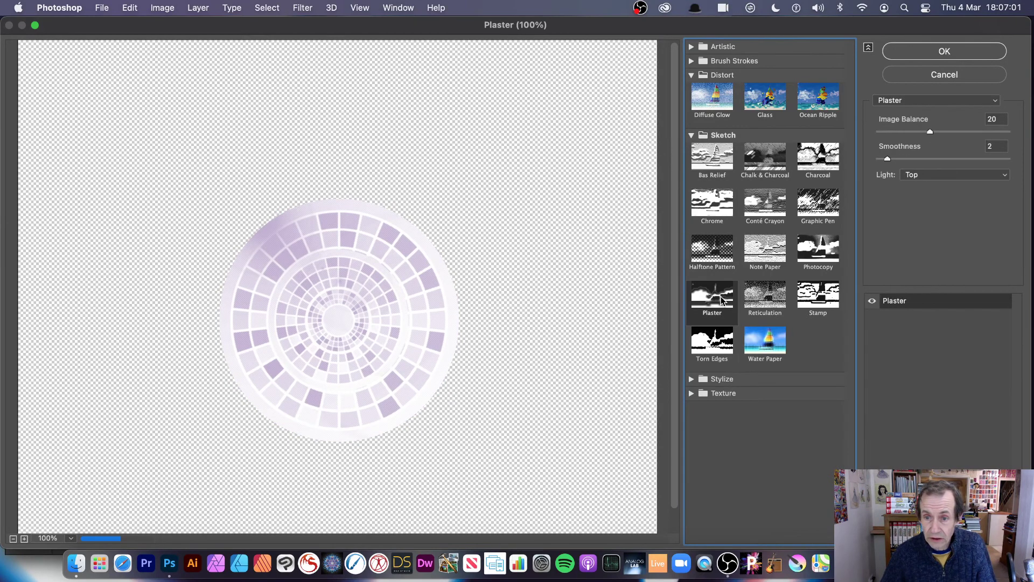
pyautogui.click(929, 53)
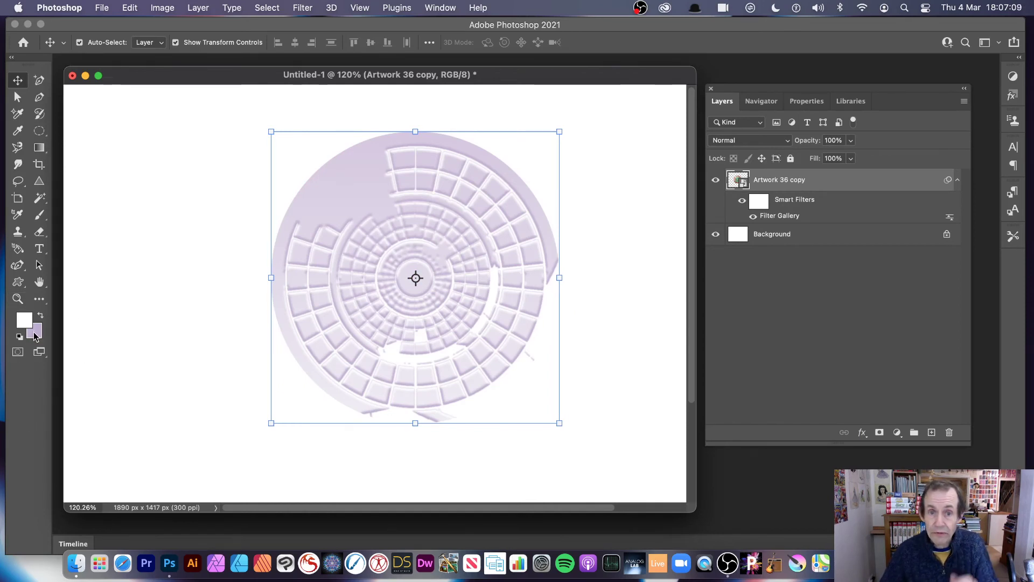
# Step: Shift the plaster disc right, duplicate it, and scale the copy to about half size over the original's upper-left edge
pyautogui.moveTo(436, 234); pyautogui.dragTo(471, 234)
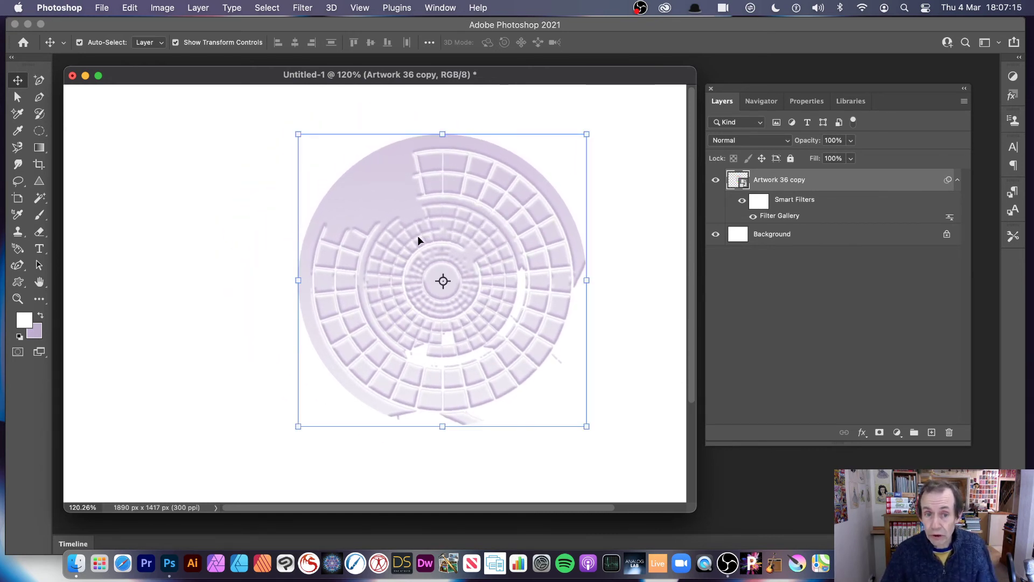
pyautogui.moveTo(418, 235); pyautogui.dragTo(324, 222)
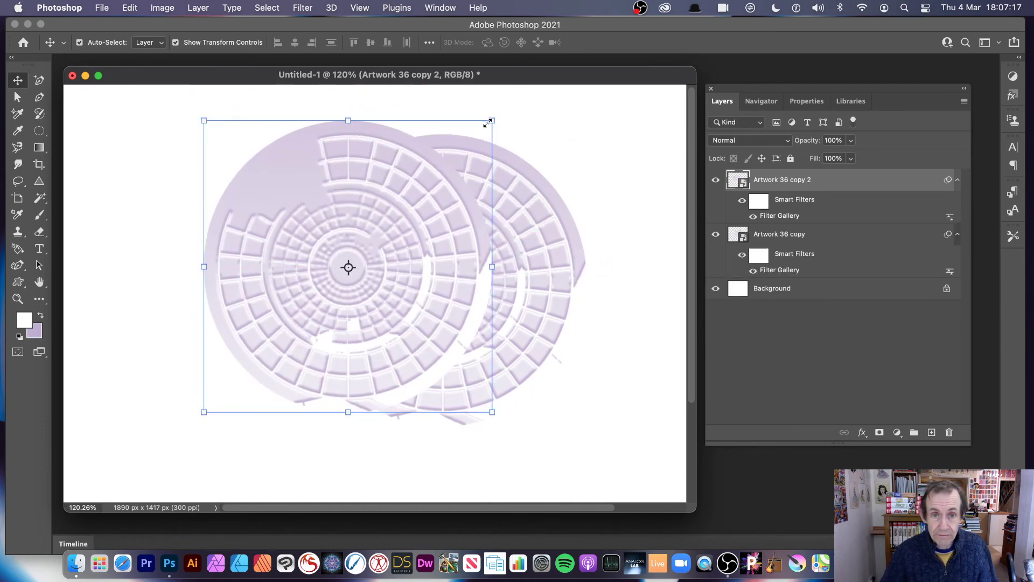
pyautogui.moveTo(488, 121); pyautogui.dragTo(560, 200)
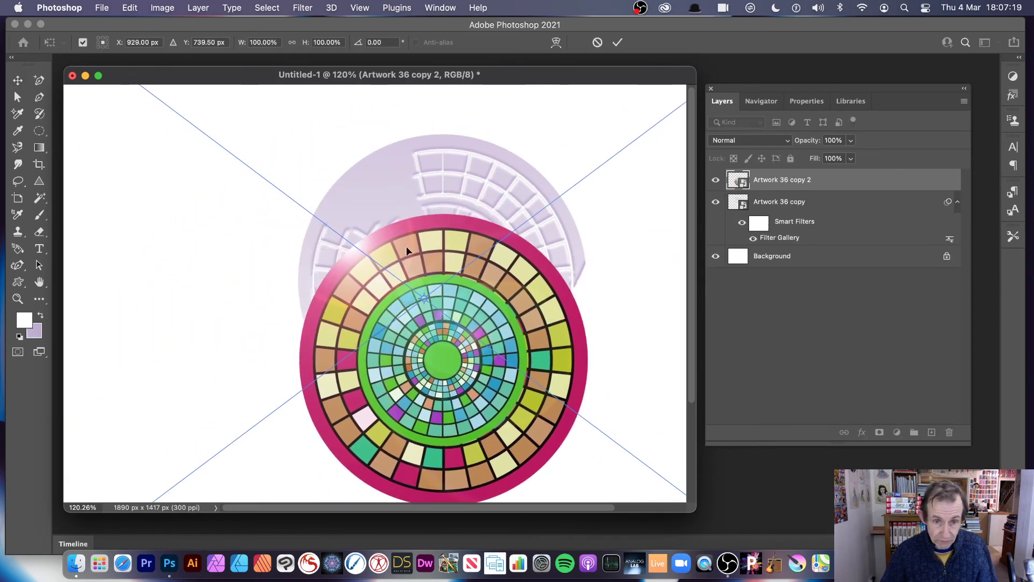
pyautogui.moveTo(409, 264); pyautogui.dragTo(562, 383)
pyautogui.moveTo(202, 151); pyautogui.dragTo(366, 289)
pyautogui.moveTo(643, 468); pyautogui.dragTo(437, 297)
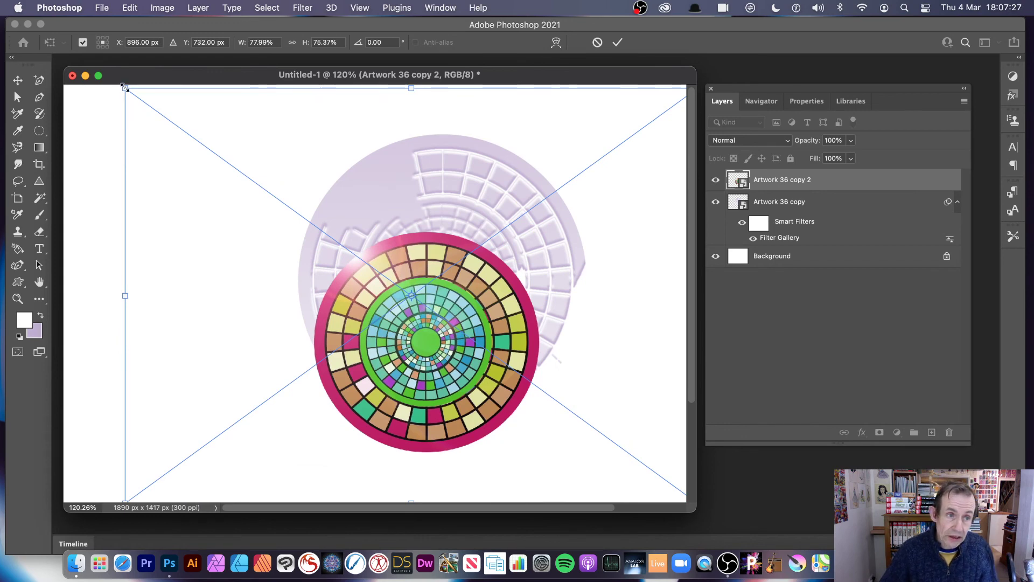
pyautogui.moveTo(125, 87); pyautogui.dragTo(305, 219)
pyautogui.moveTo(537, 359); pyautogui.dragTo(333, 191)
pyautogui.click(617, 42)
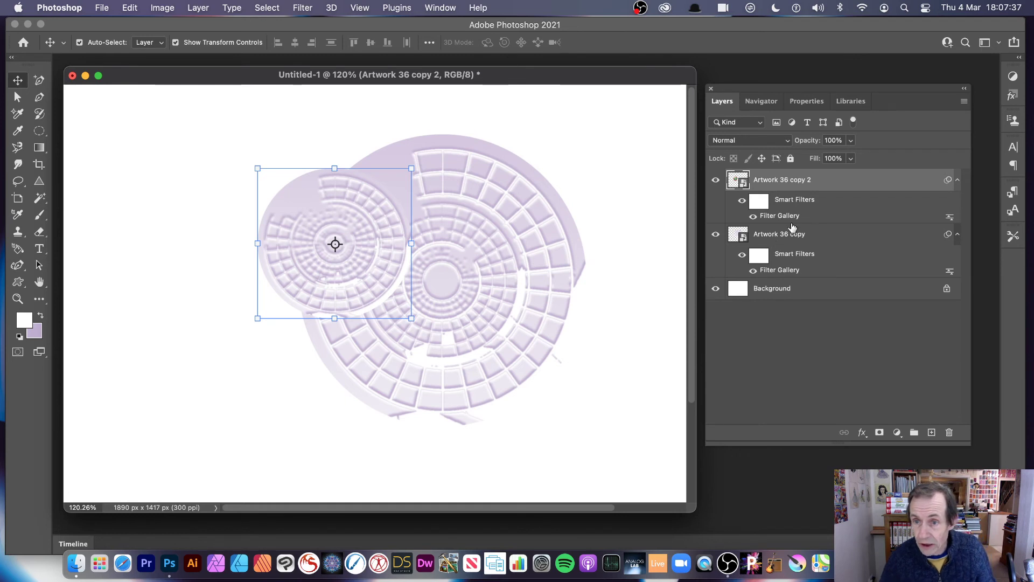
# Step: Hide the Filter Gallery effect on Artwork 36 copy 2 and set the background colour to dark purple 471370
pyautogui.click(754, 217)
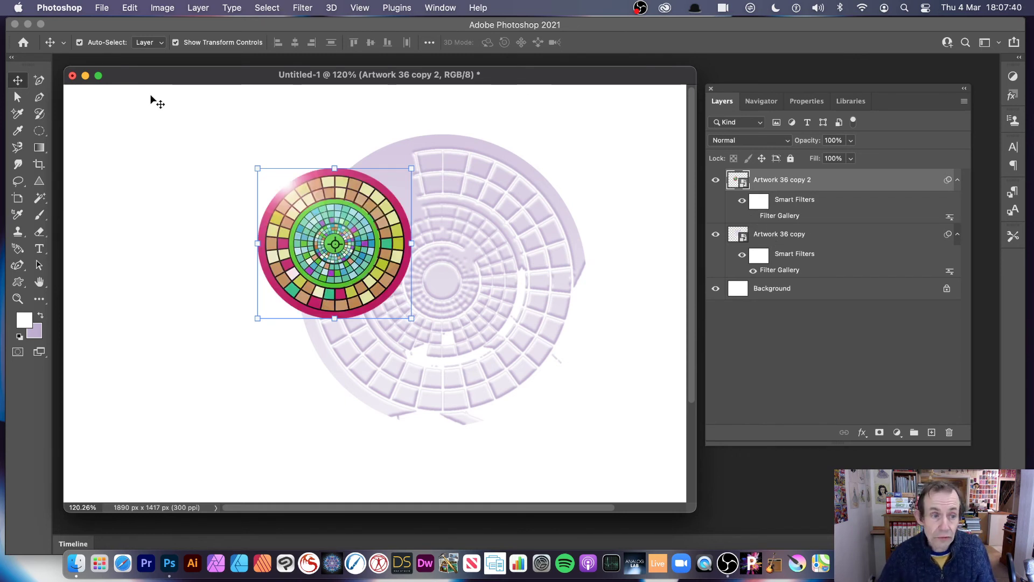
pyautogui.click(34, 331)
pyautogui.moveTo(512, 283); pyautogui.dragTo(490, 287)
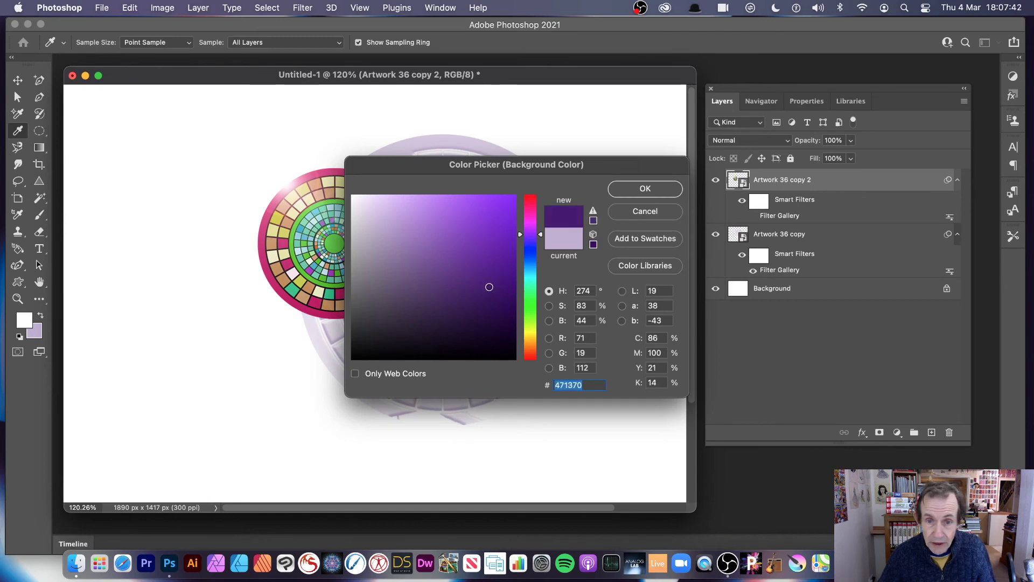
pyautogui.click(644, 188)
# Step: Set the foreground colour to bright yellow ffde00
pyautogui.click(24, 321)
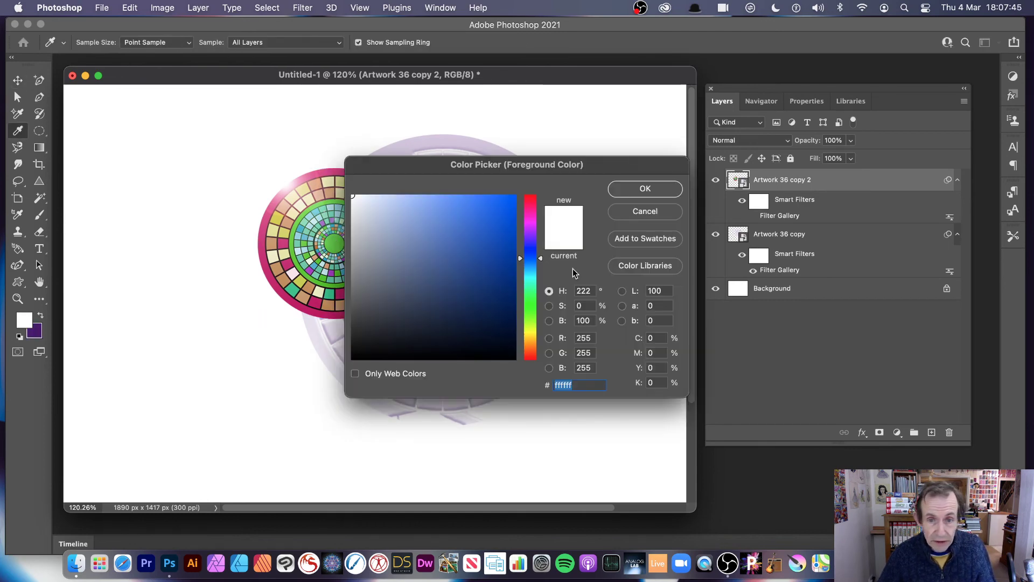
pyautogui.click(530, 336)
pyautogui.moveTo(429, 233); pyautogui.dragTo(527, 194)
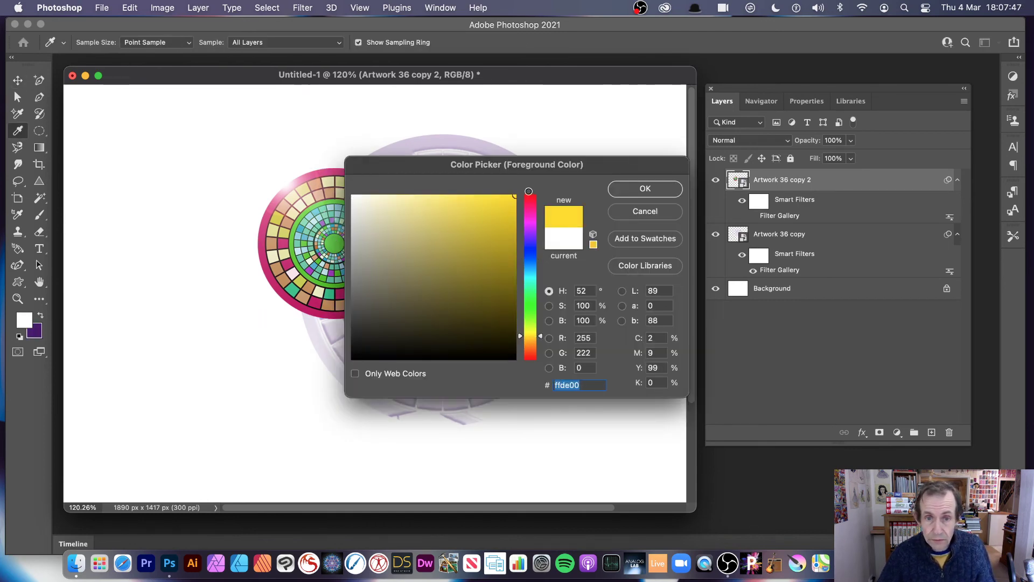
pyautogui.click(645, 189)
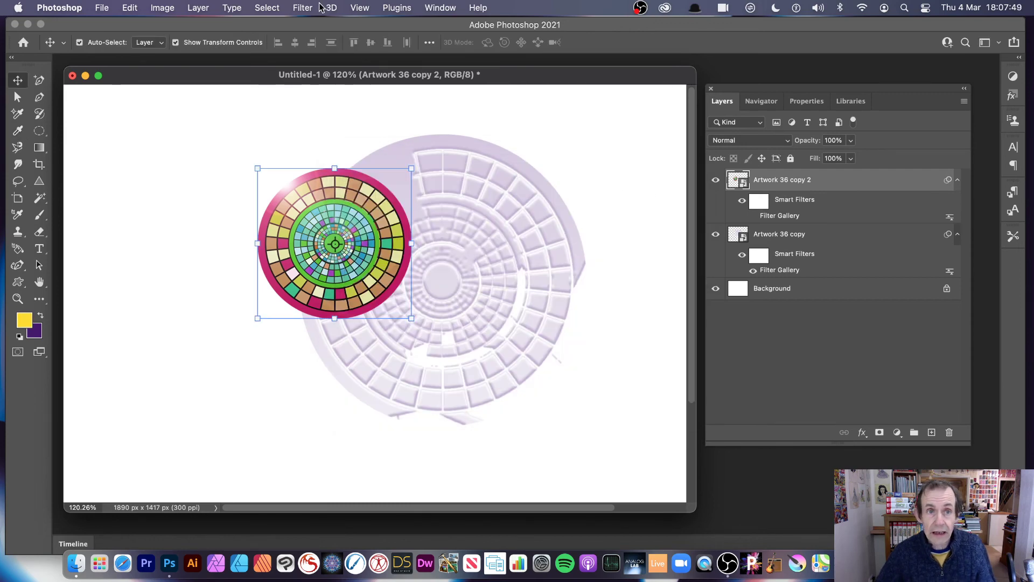
# Step: Reapply the Filter Gallery's Plaster effect to Artwork 36 copy 2 using the yellow and purple colours
pyautogui.click(303, 8)
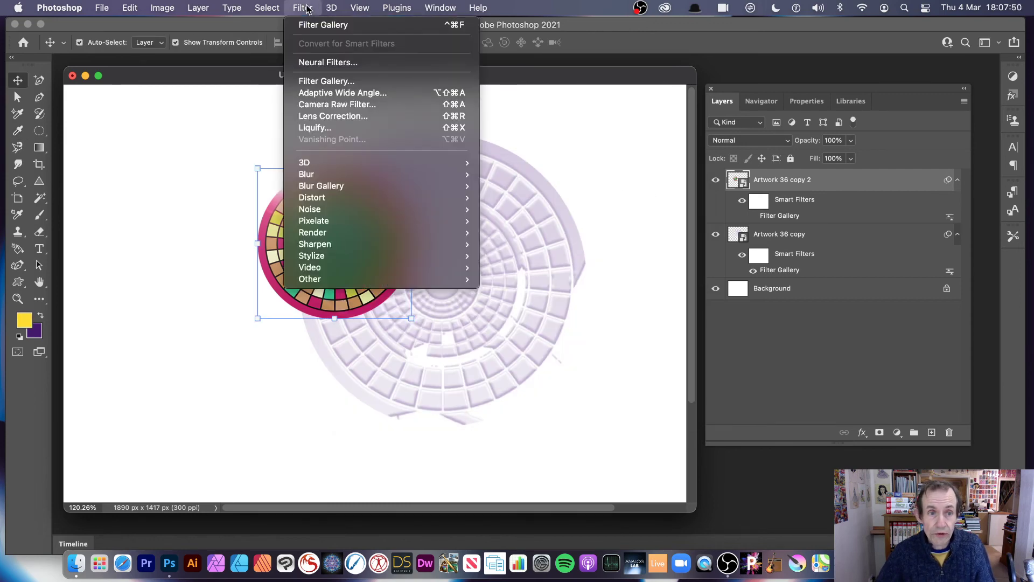
pyautogui.click(334, 29)
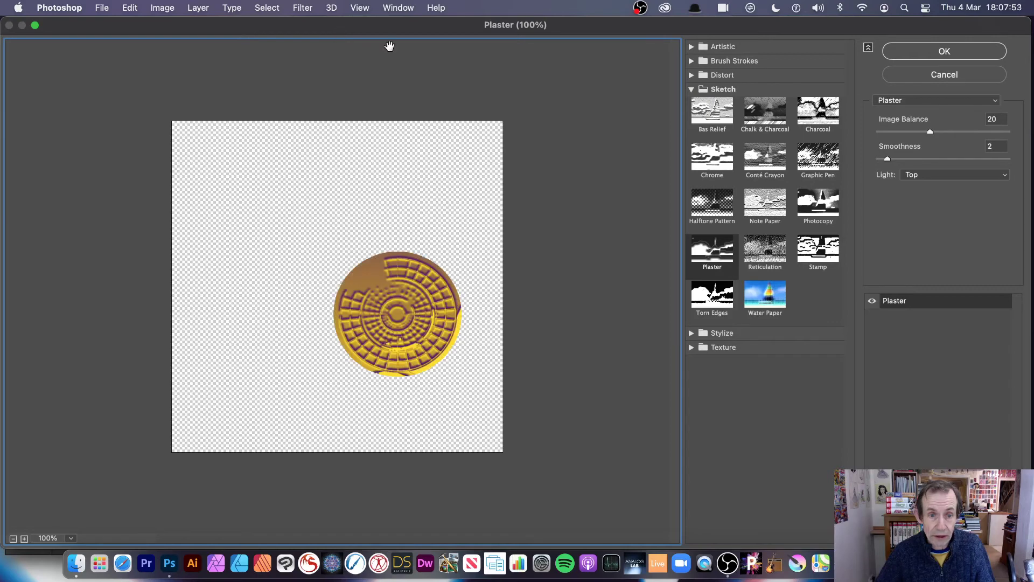
pyautogui.click(944, 54)
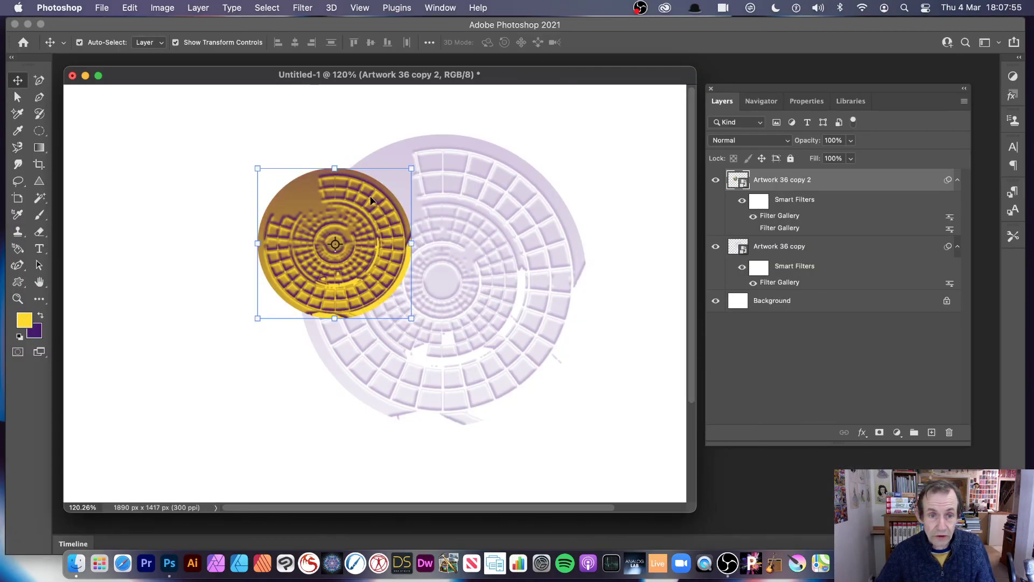
# Step: Select both the gold and lilac plaster discs and convert them into a single smart object
pyautogui.moveTo(206, 118); pyautogui.dragTo(623, 435)
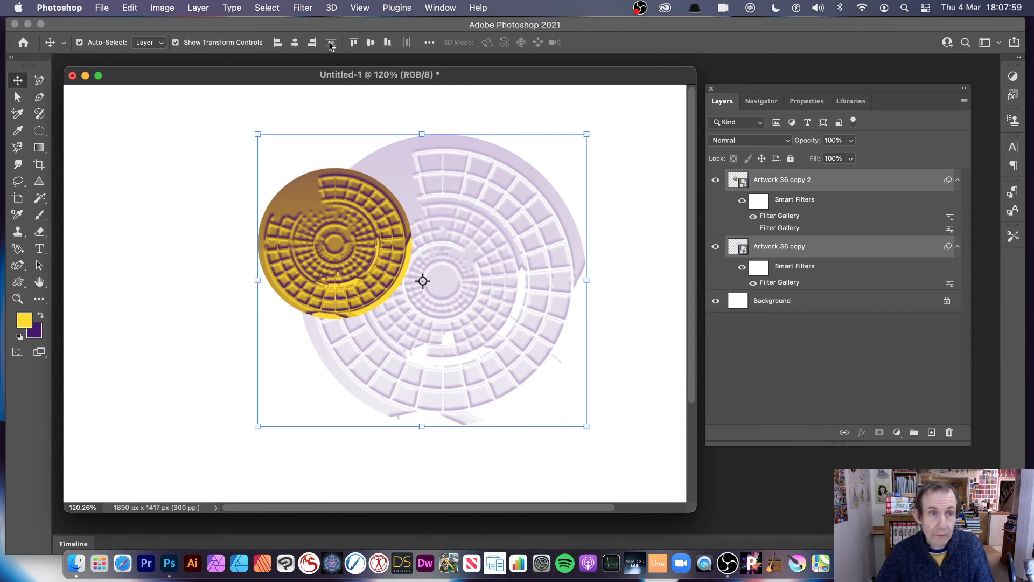
pyautogui.click(199, 7)
pyautogui.moveTo(227, 244)
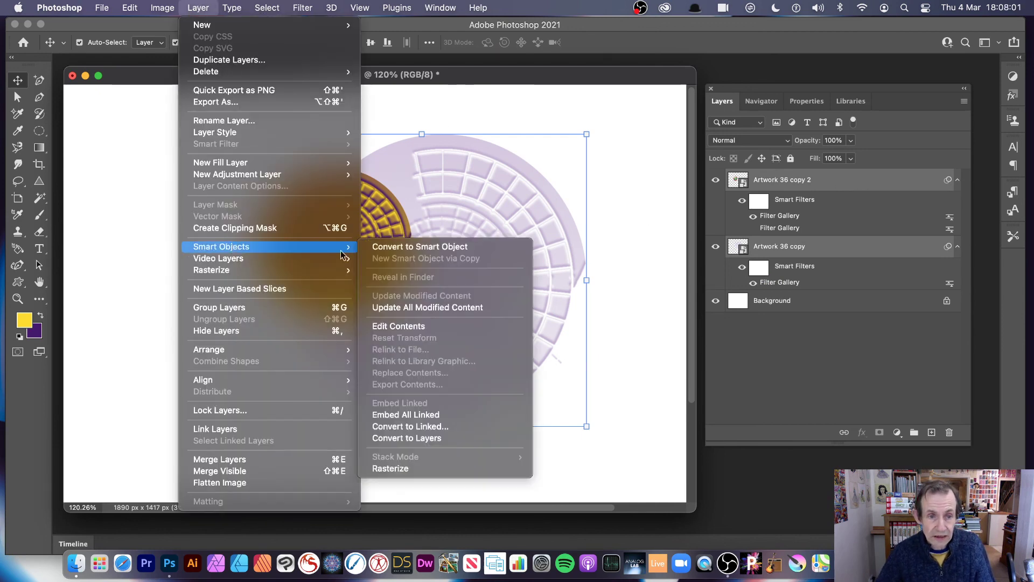
pyautogui.click(400, 250)
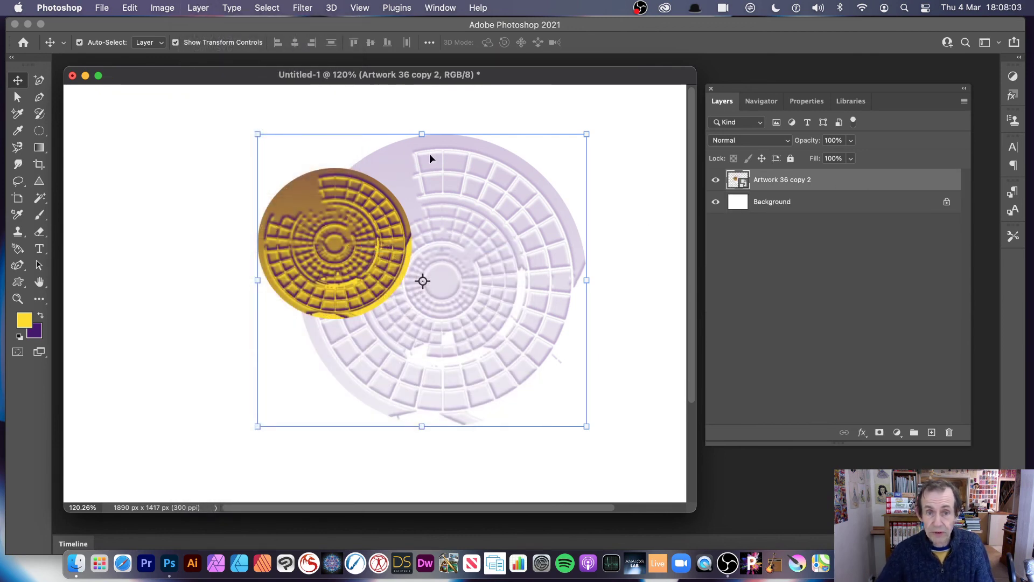